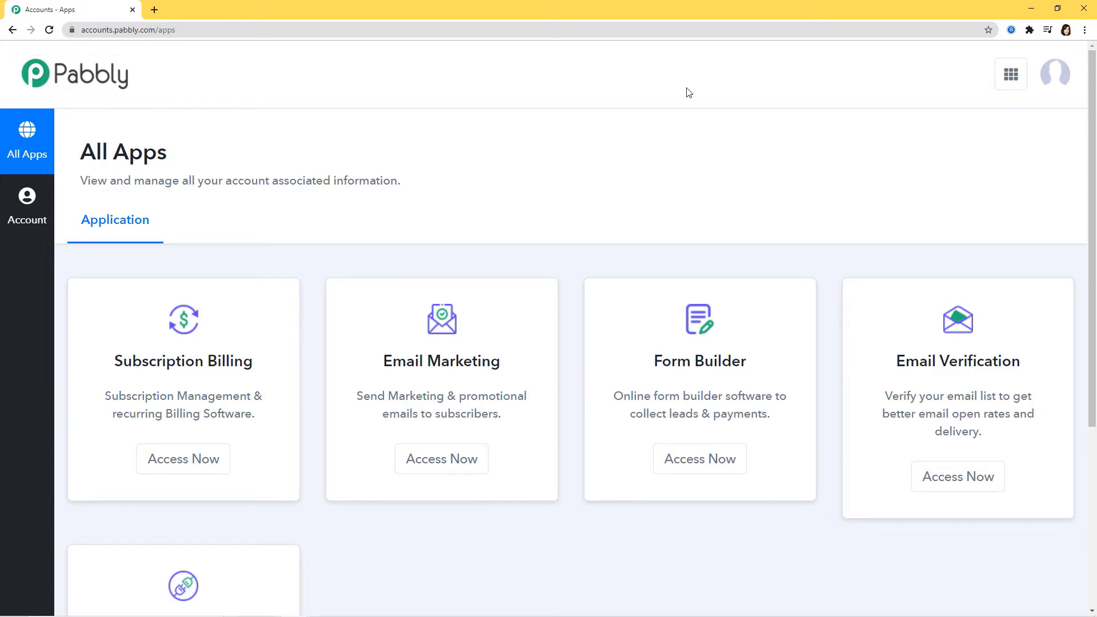
# Step: Open the Connect application from the Pabbly apps overview
pyautogui.scroll(-5, 688, 90)
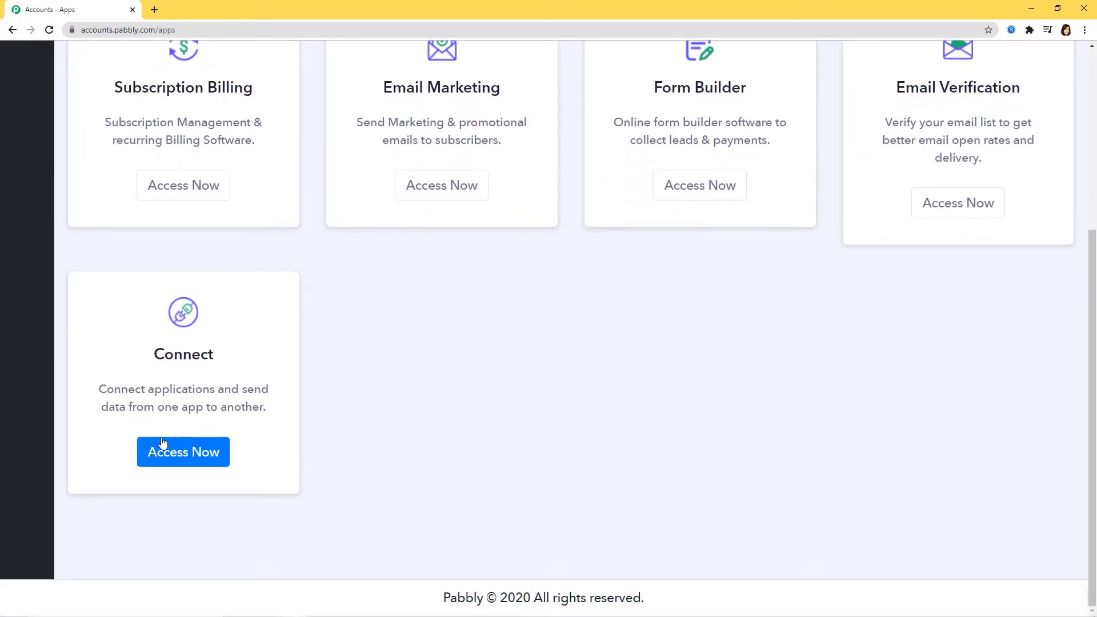
pyautogui.click(171, 453)
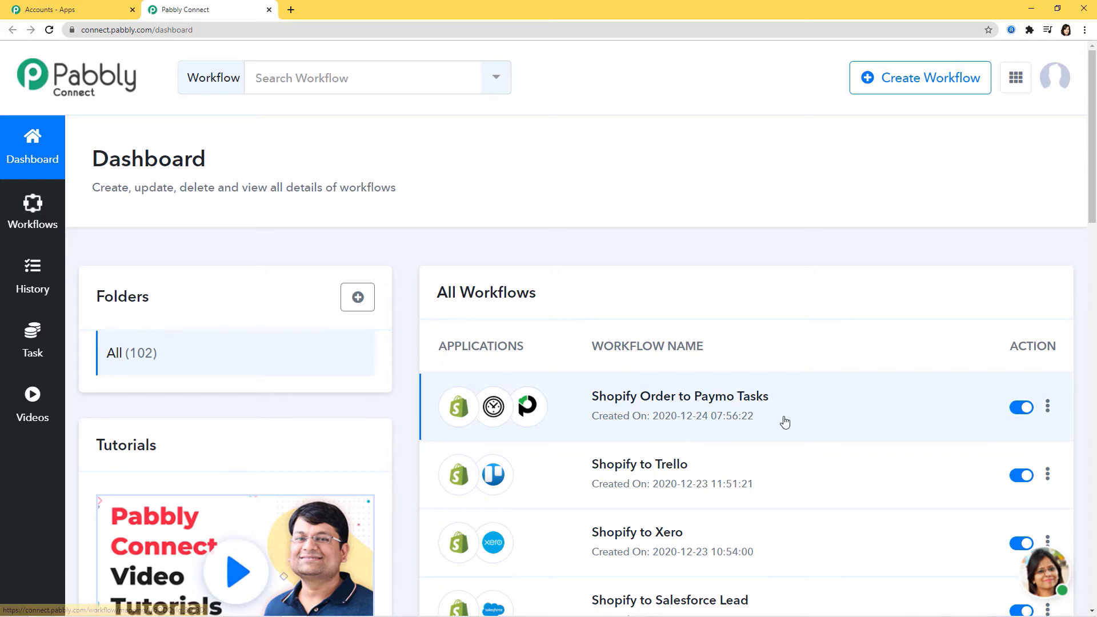
pyautogui.scroll(-3, 783, 421)
pyautogui.scroll(3, 783, 422)
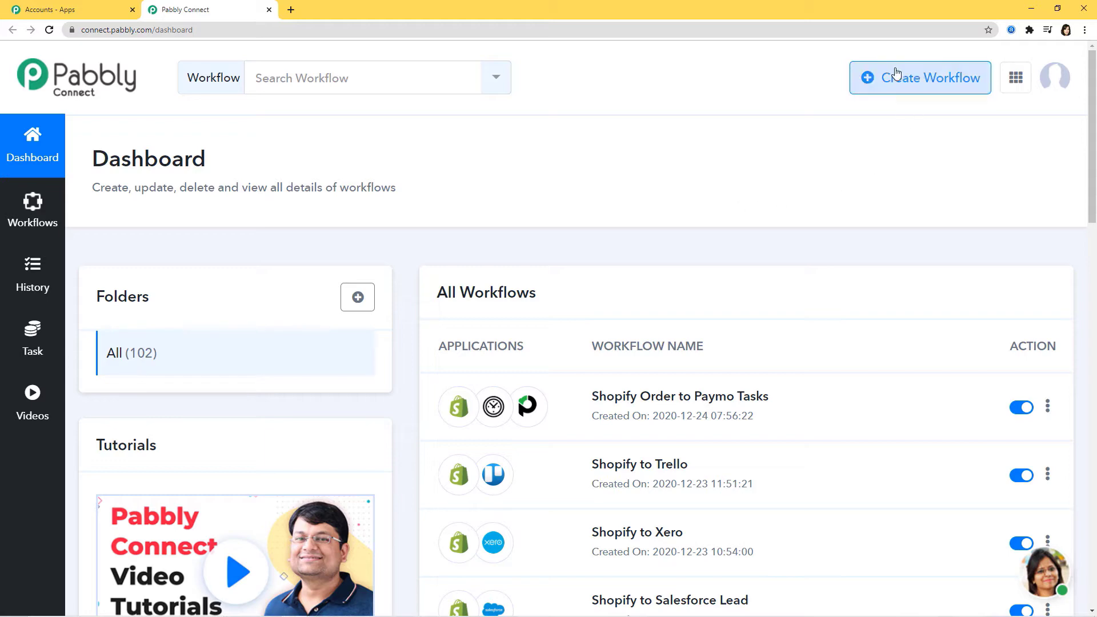
# Step: Create a new workflow named "Eventbrite to Facebook Page Post"
pyautogui.click(908, 81)
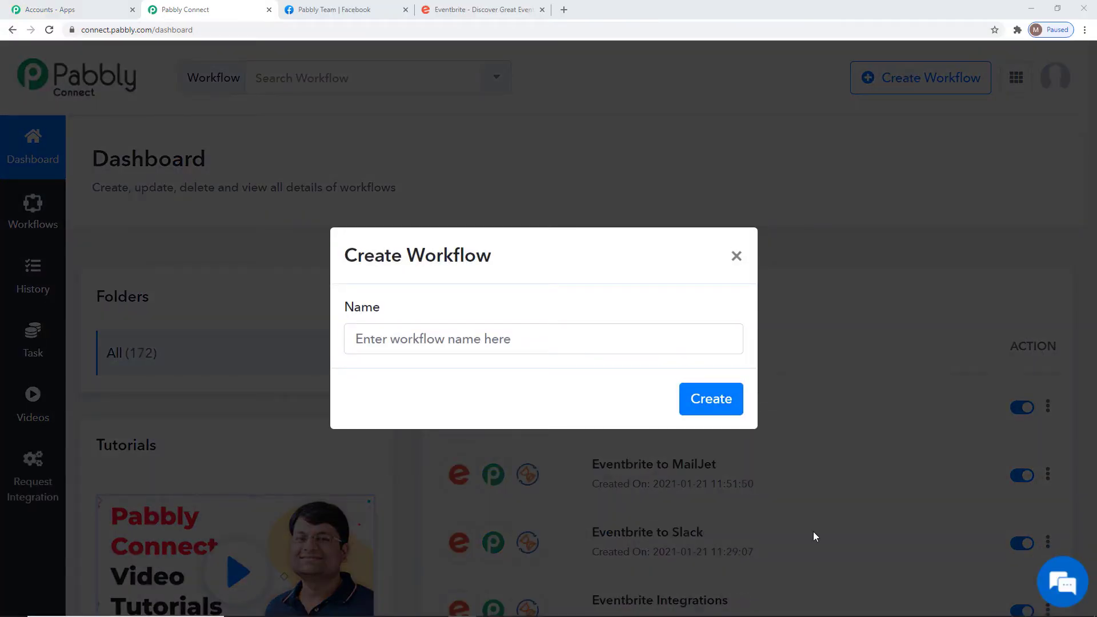
pyautogui.click(550, 342)
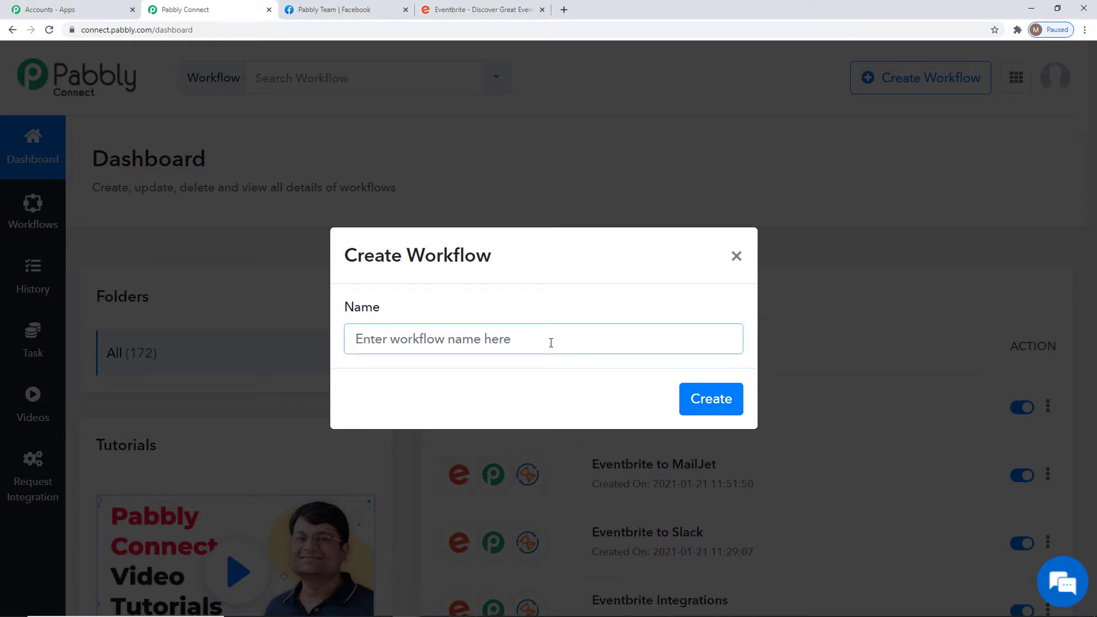
pyautogui.write('Event')
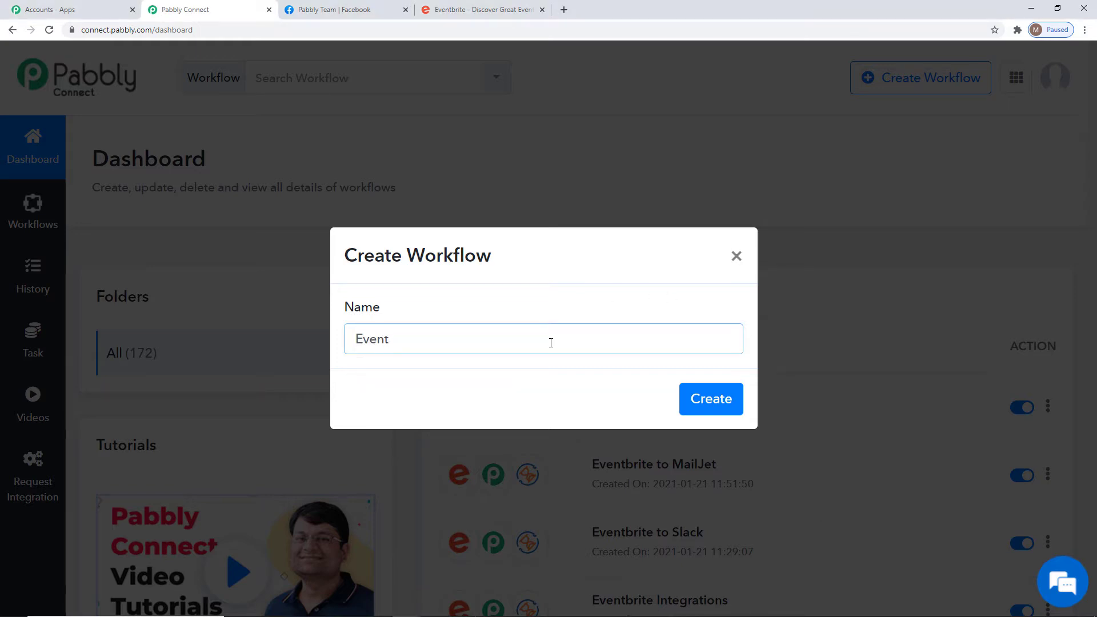
pyautogui.write('brite to Facebook Page Post')
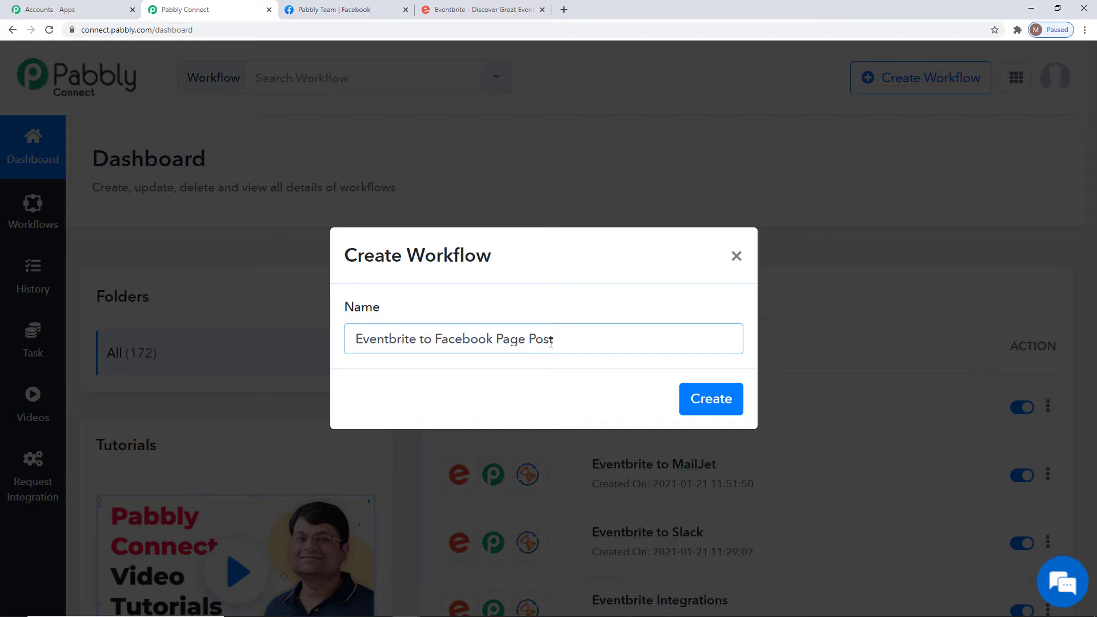
pyautogui.click(706, 399)
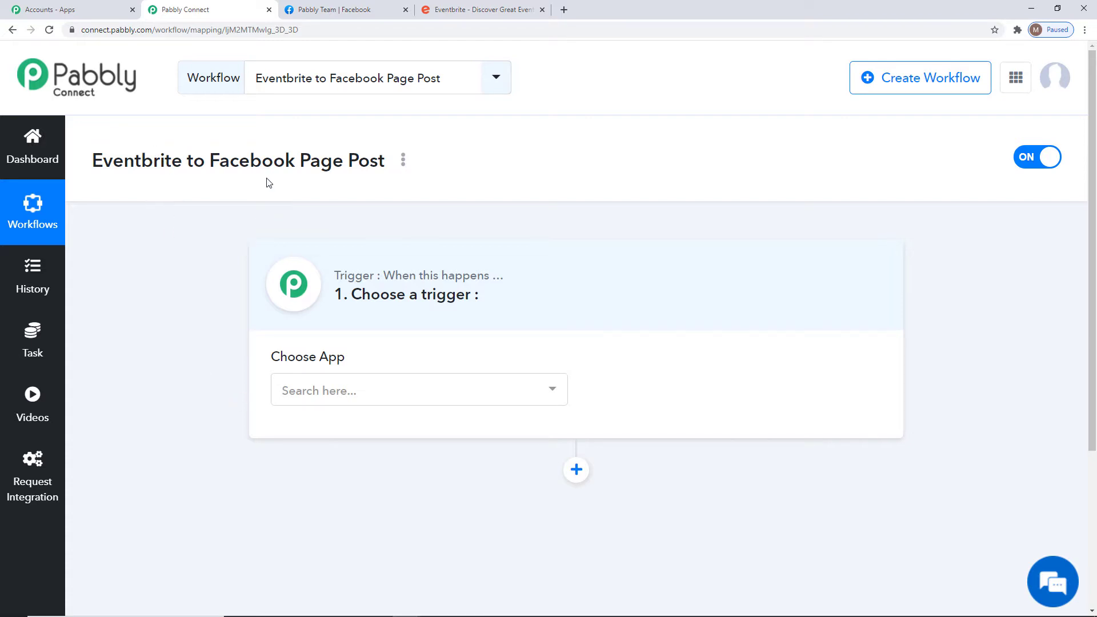
# Step: Set the workflow's trigger app to Eventbrite with the trigger event Event Published
pyautogui.click(524, 394)
pyautogui.write('Eventbr')
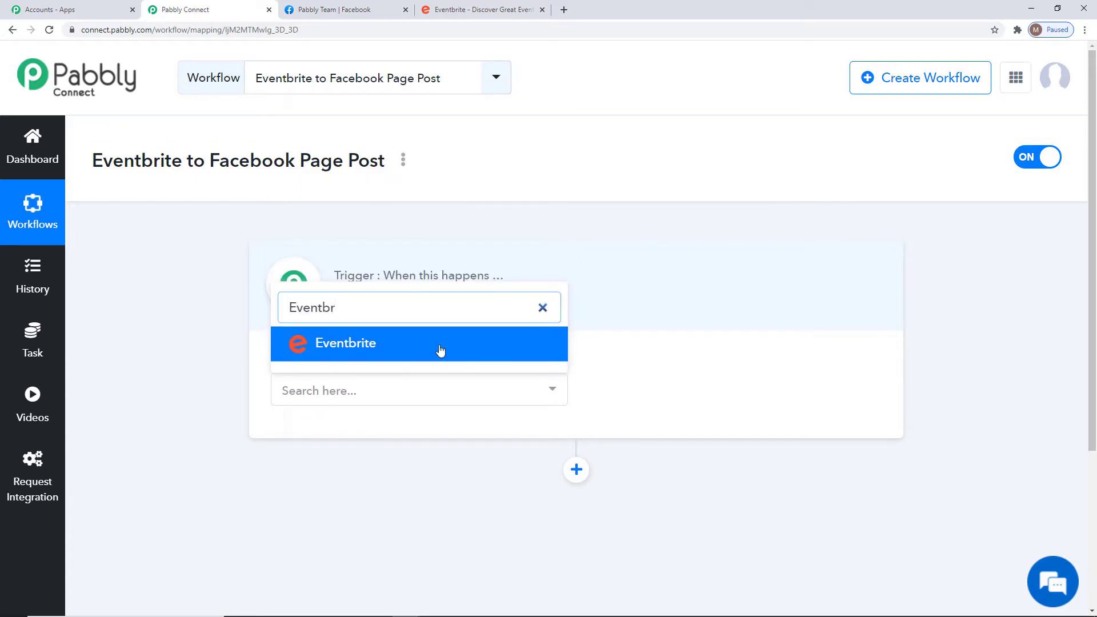
pyautogui.click(440, 350)
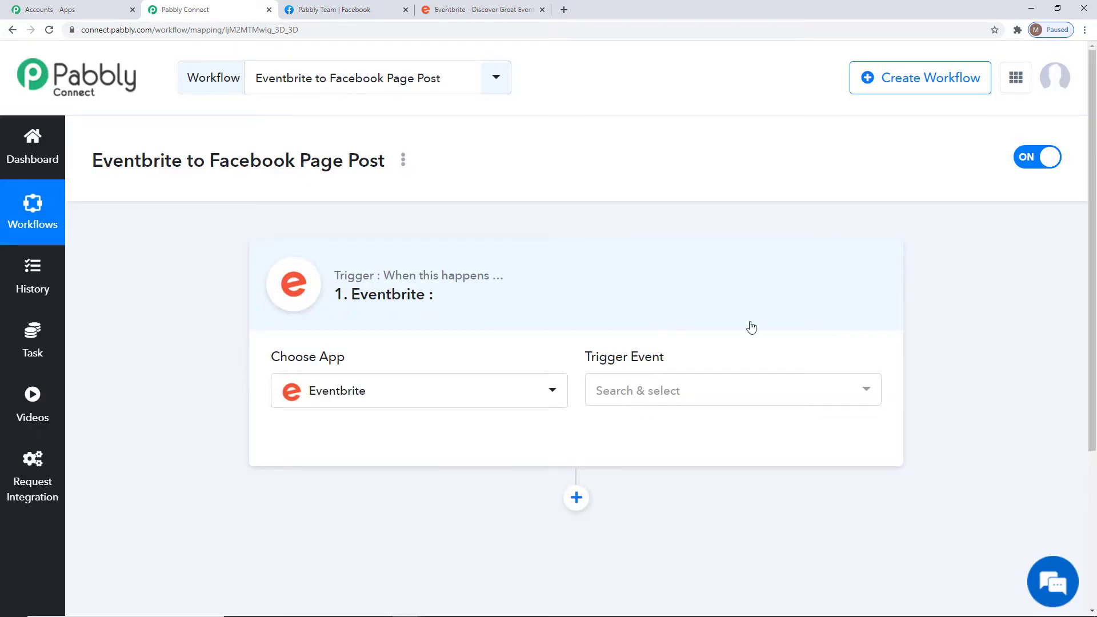
pyautogui.click(817, 401)
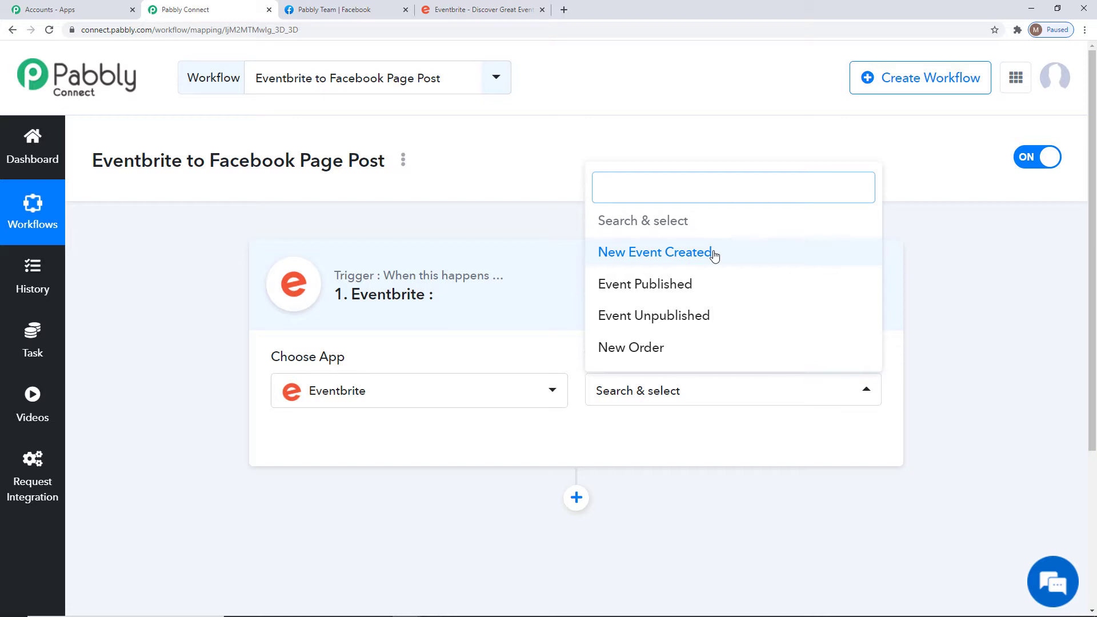
pyautogui.click(670, 289)
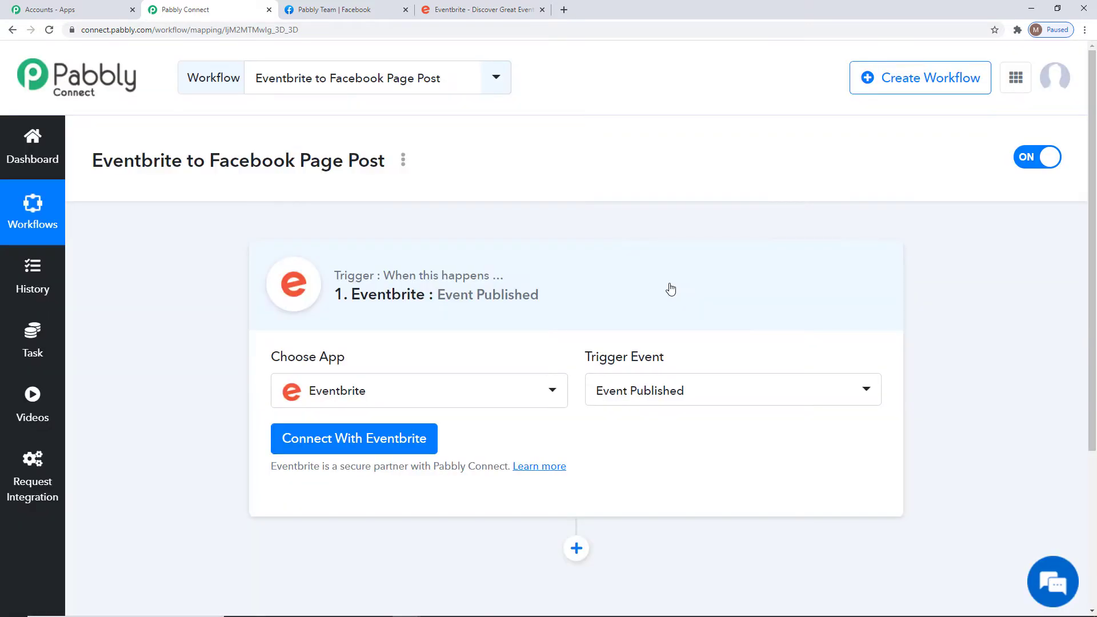
pyautogui.moveTo(584, 360); pyautogui.dragTo(669, 360)
pyautogui.click(650, 361)
# Step: Connect the trigger to Eventbrite with new credentials and authorize Pabbly Connect to access the Eventbrite account
pyautogui.click(351, 443)
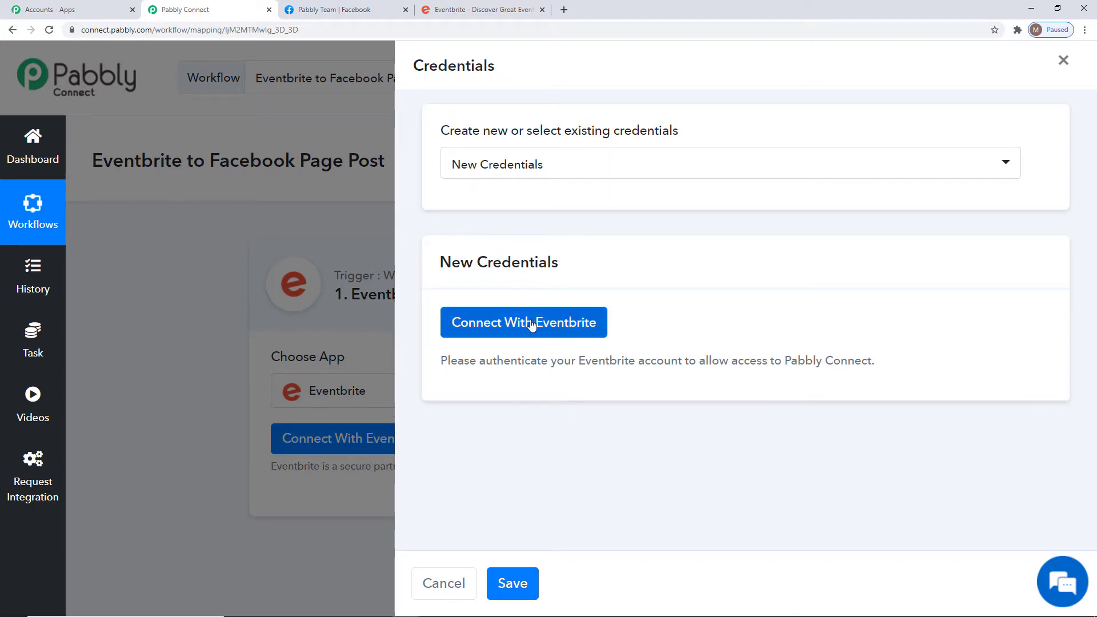
pyautogui.click(582, 166)
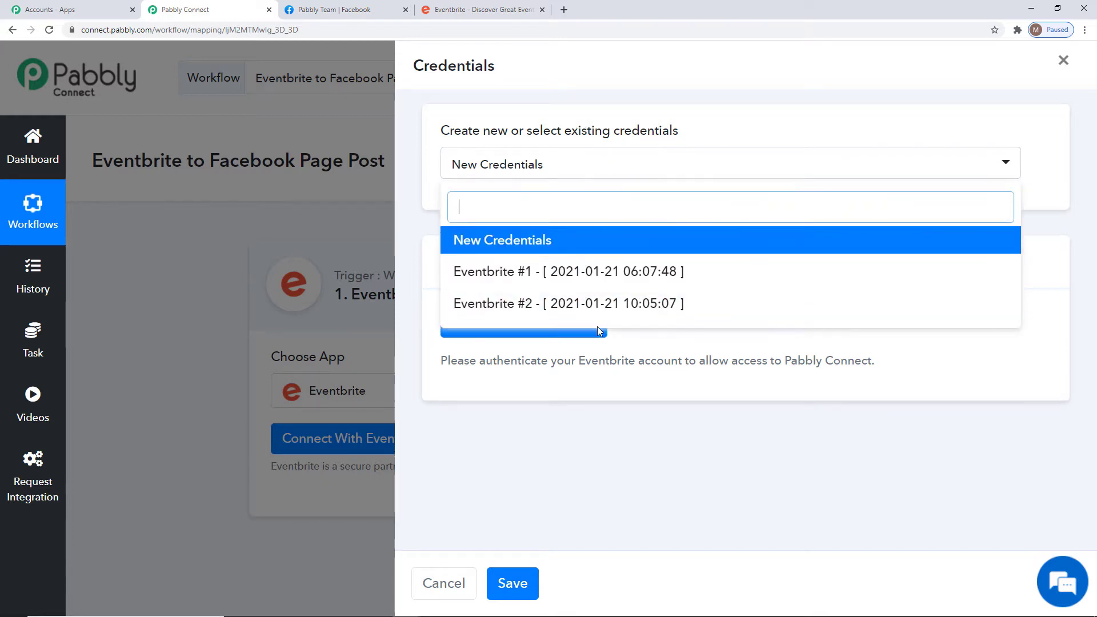
pyautogui.click(635, 337)
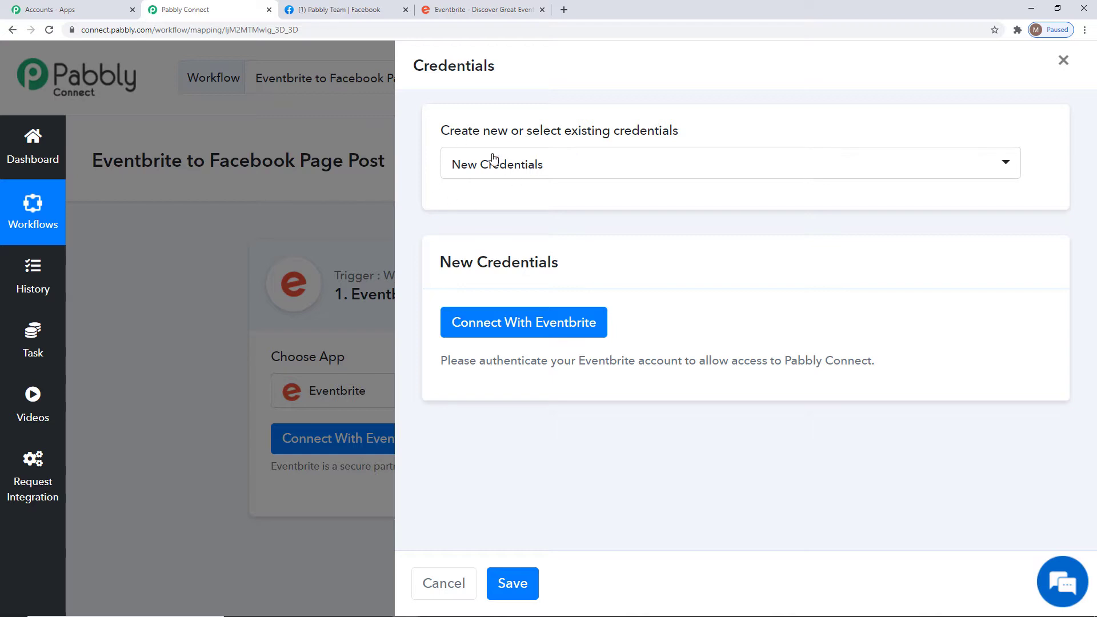
pyautogui.click(535, 326)
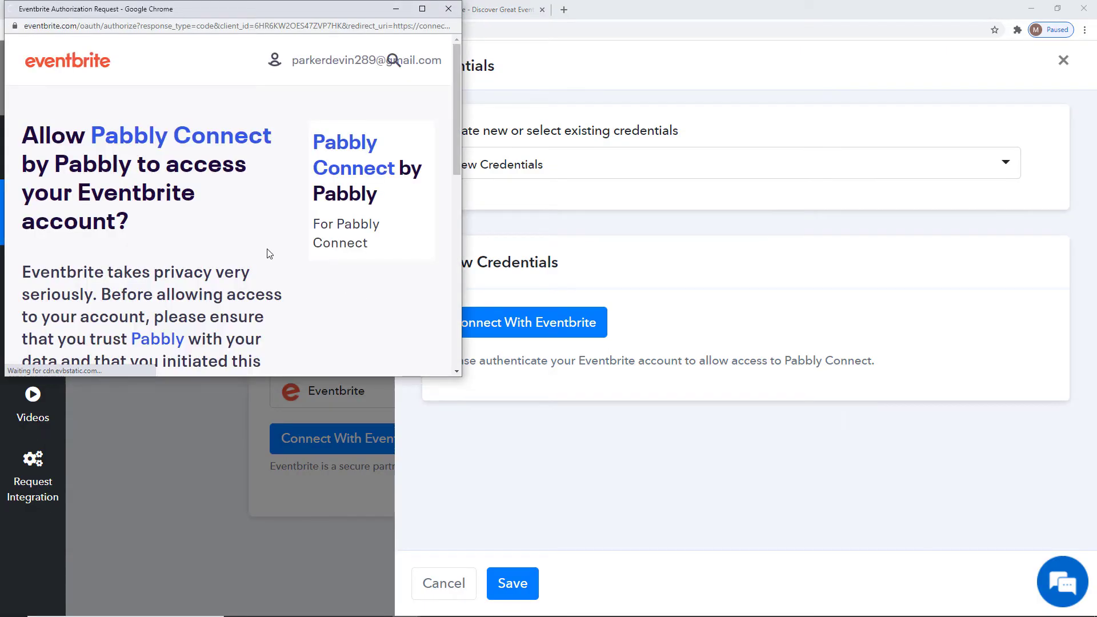
pyautogui.scroll(-7, 269, 246)
pyautogui.click(87, 207)
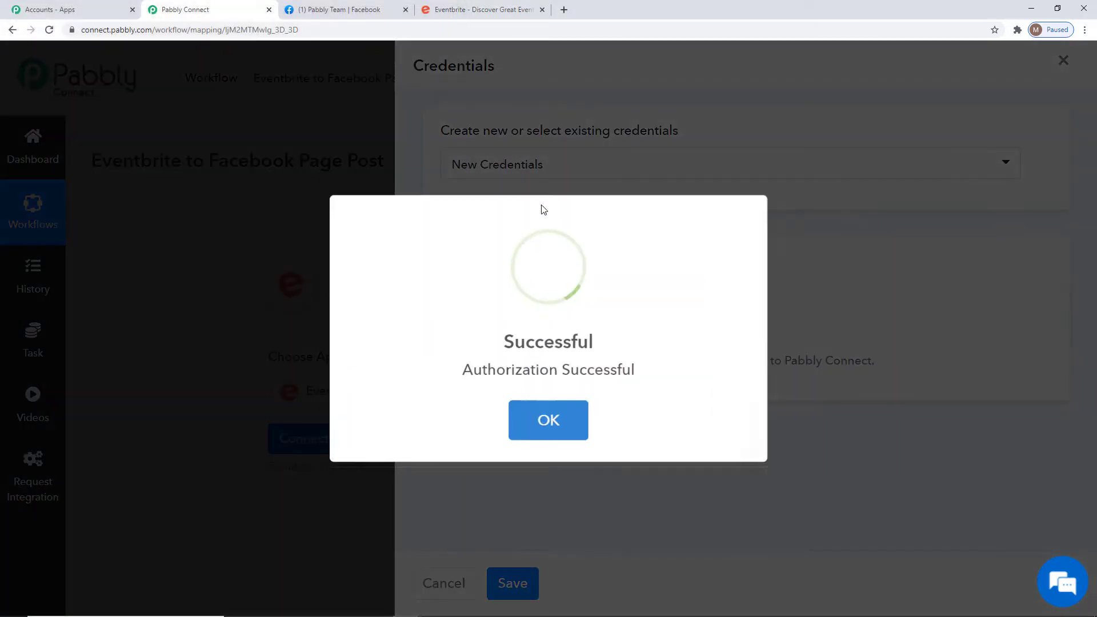
pyautogui.click(537, 420)
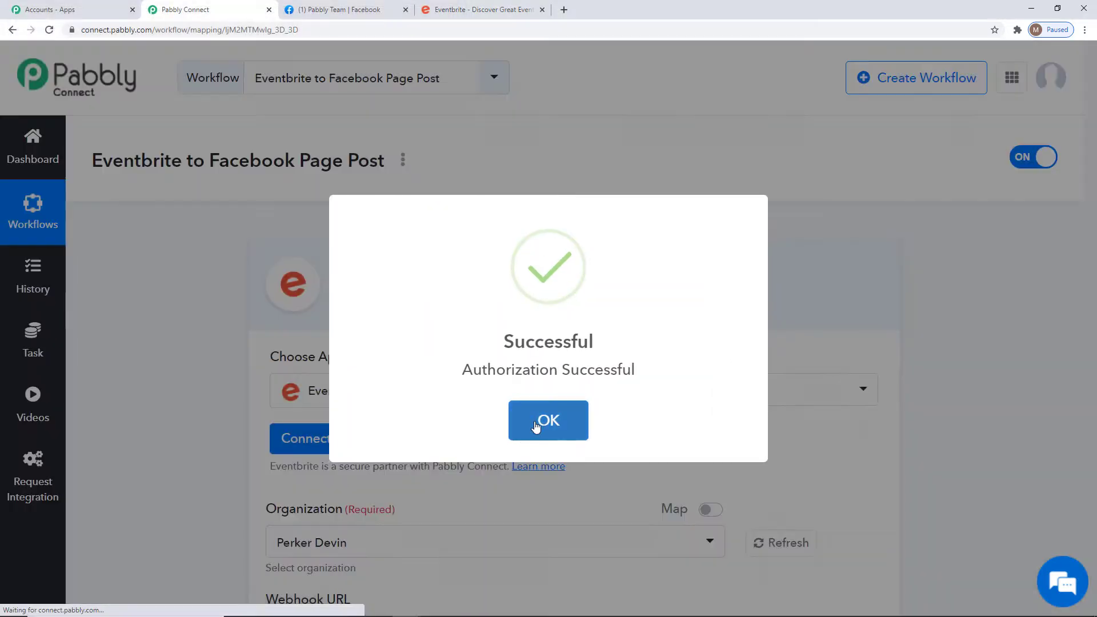
# Step: Examine the Eventbrite trigger's organization choices, webhook URL and selected trigger event
pyautogui.scroll(-5, 1002, 349)
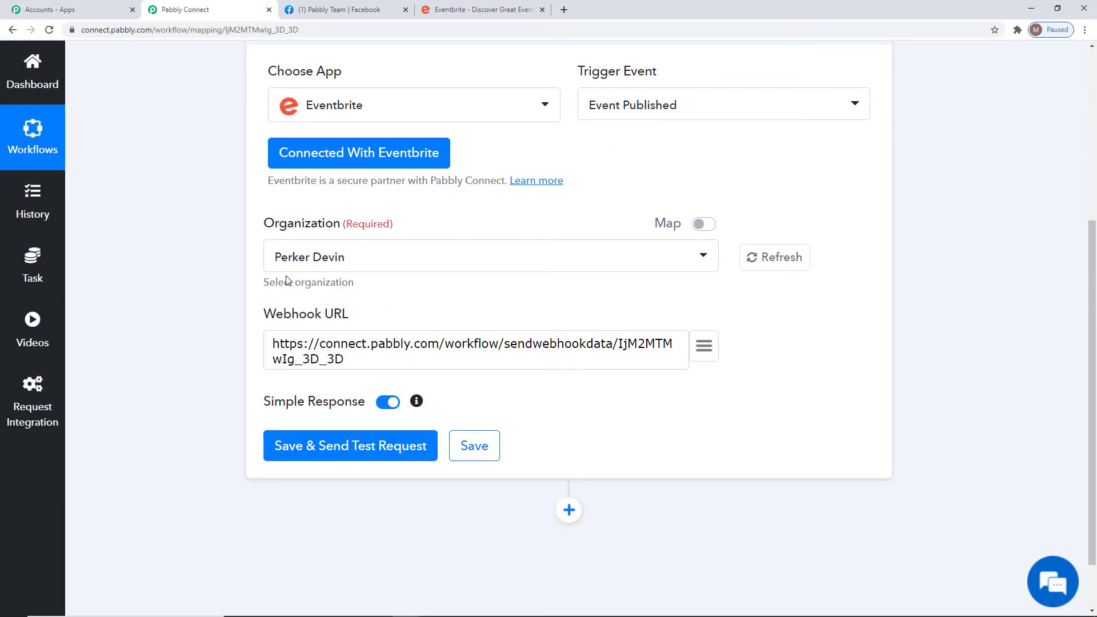
pyautogui.click(341, 261)
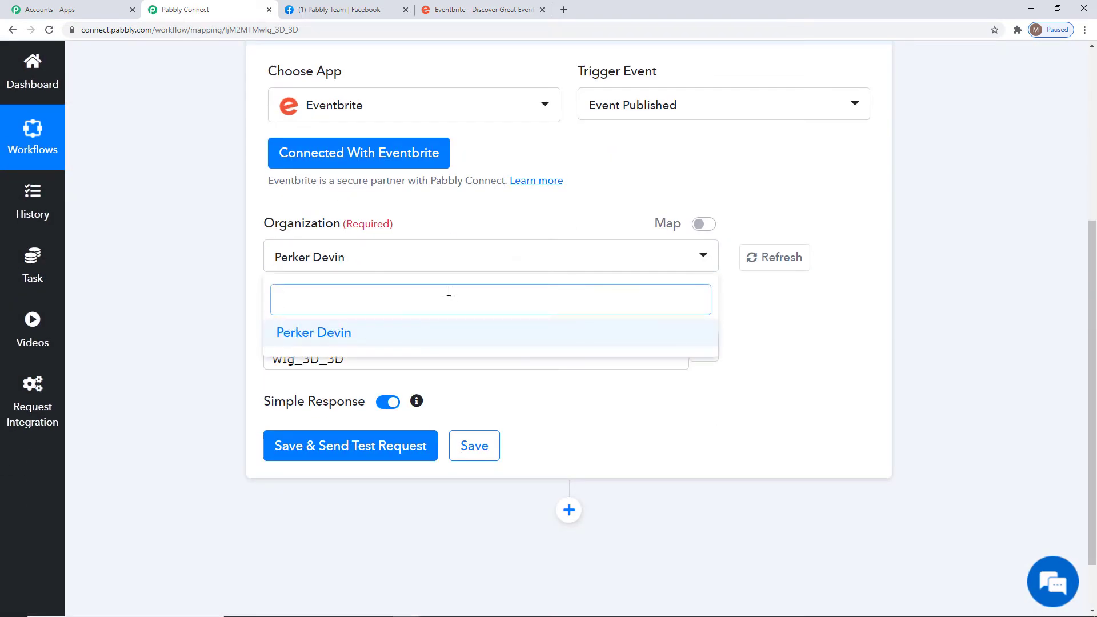
pyautogui.click(788, 314)
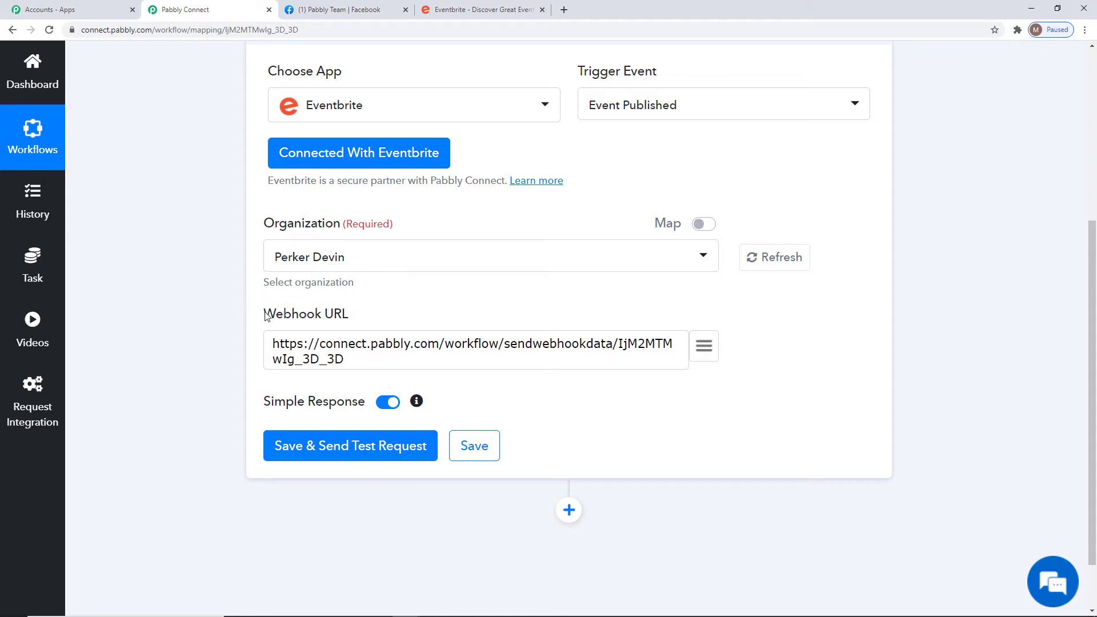
pyautogui.moveTo(266, 315); pyautogui.dragTo(352, 320)
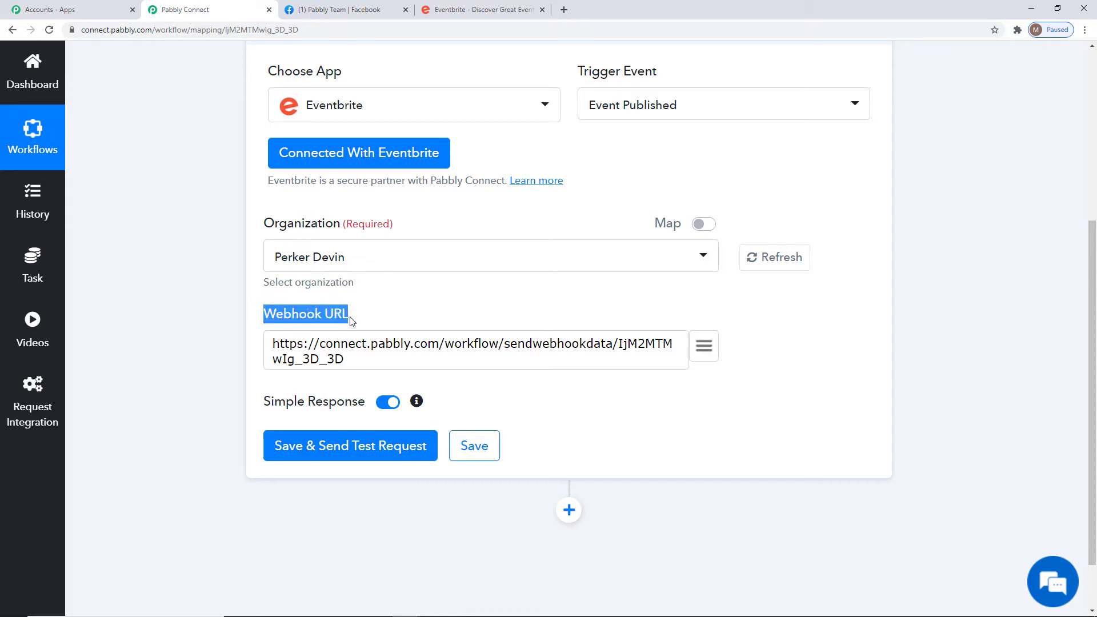
pyautogui.click(319, 312)
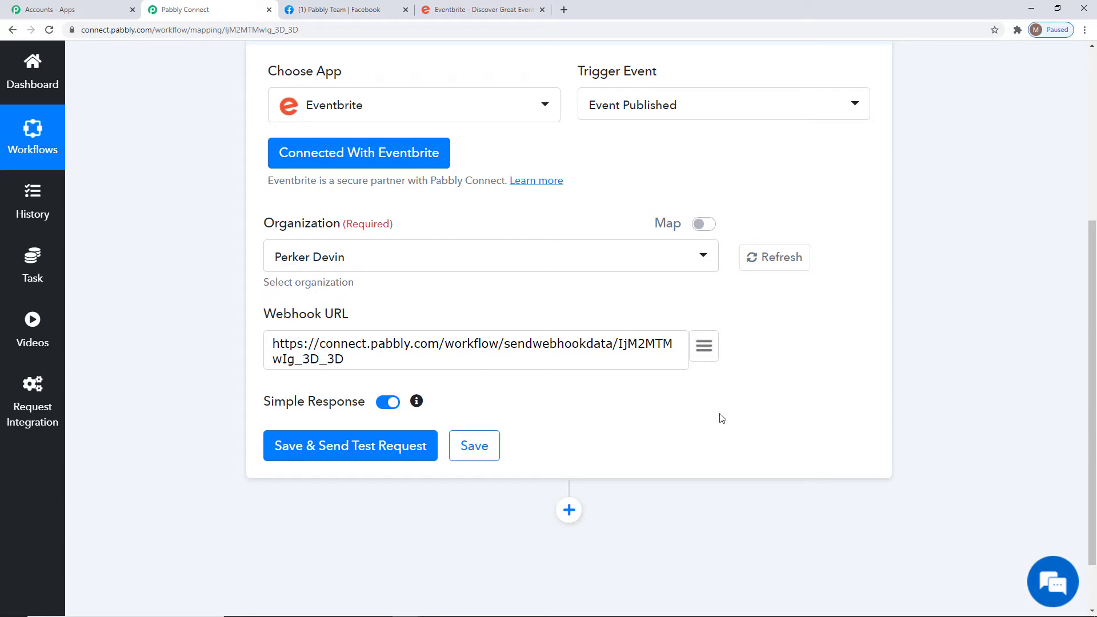
pyautogui.scroll(2, 718, 417)
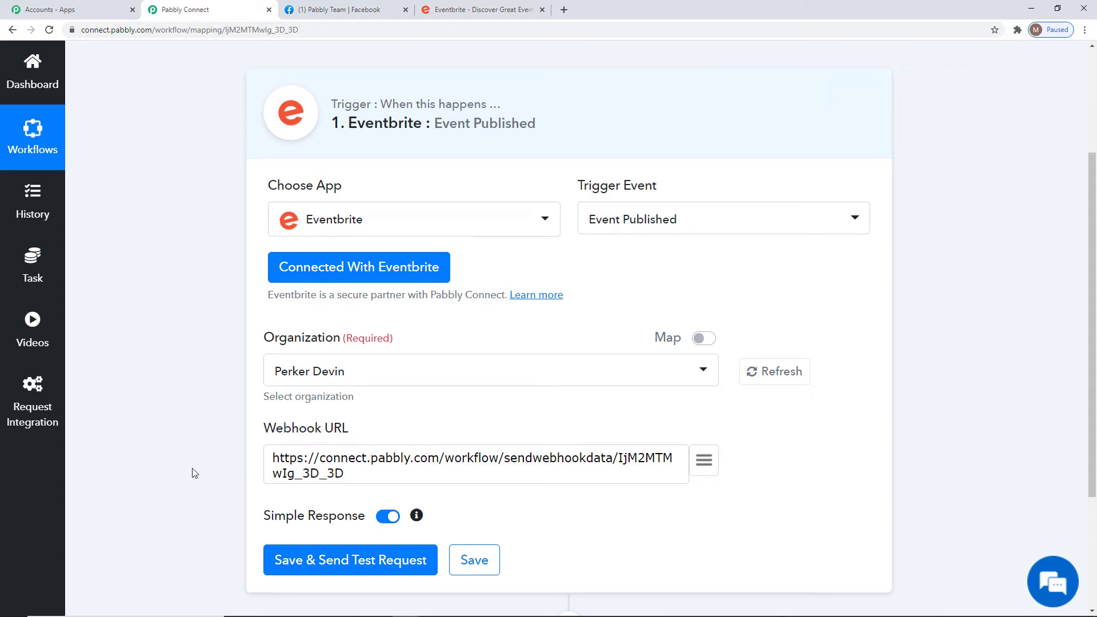
pyautogui.moveTo(341, 123); pyautogui.dragTo(443, 126)
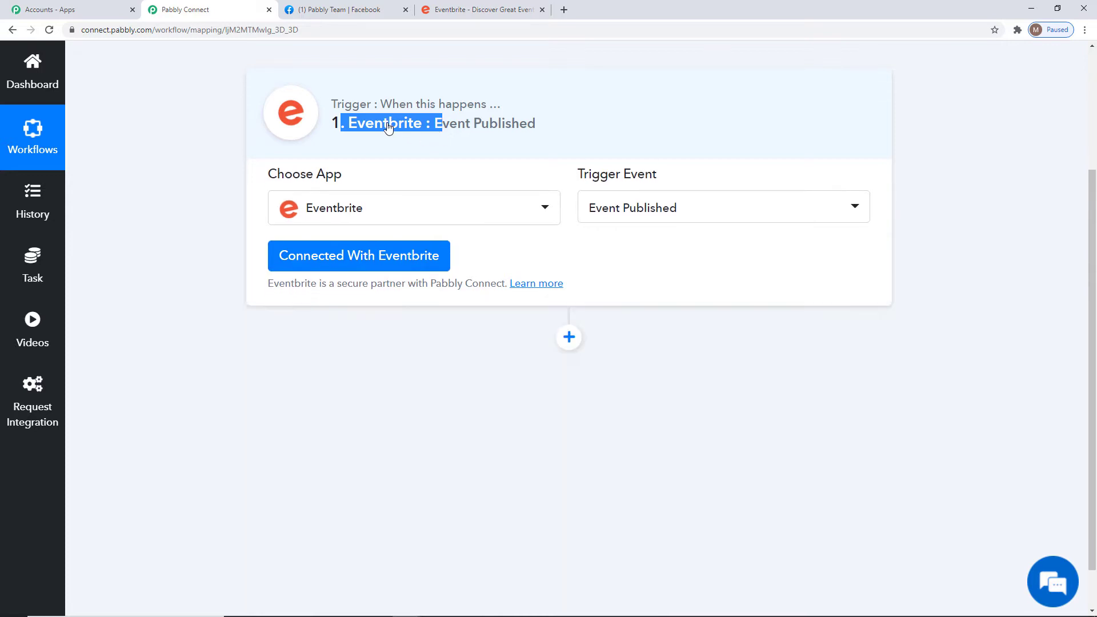
pyautogui.click(388, 126)
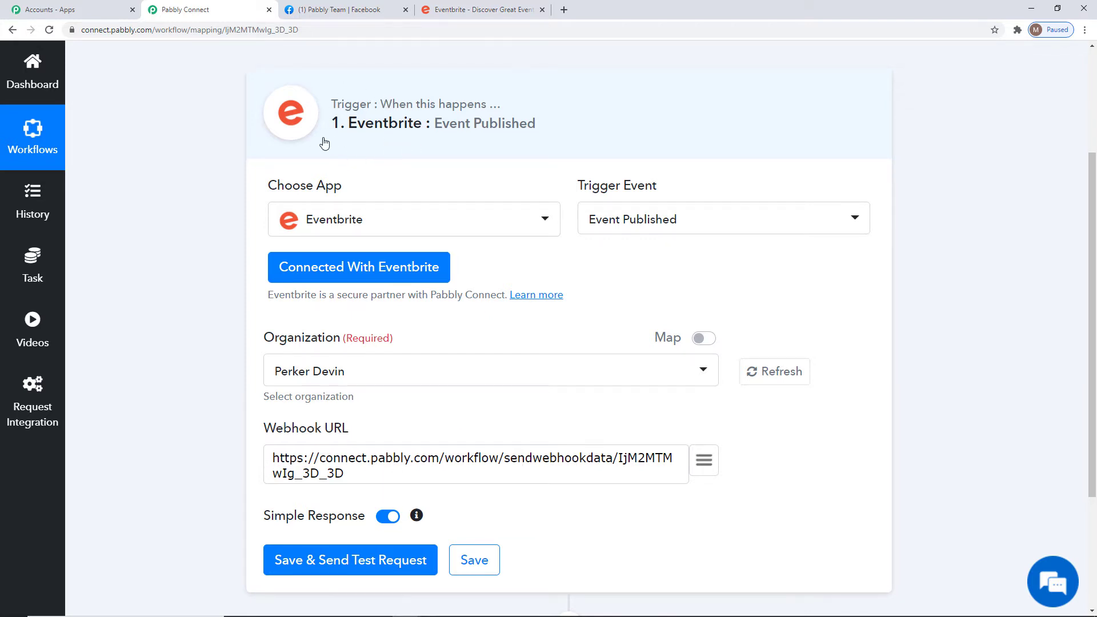
# Step: Save the Eventbrite trigger with a test request and start capturing its webhook response
pyautogui.scroll(-1, 714, 483)
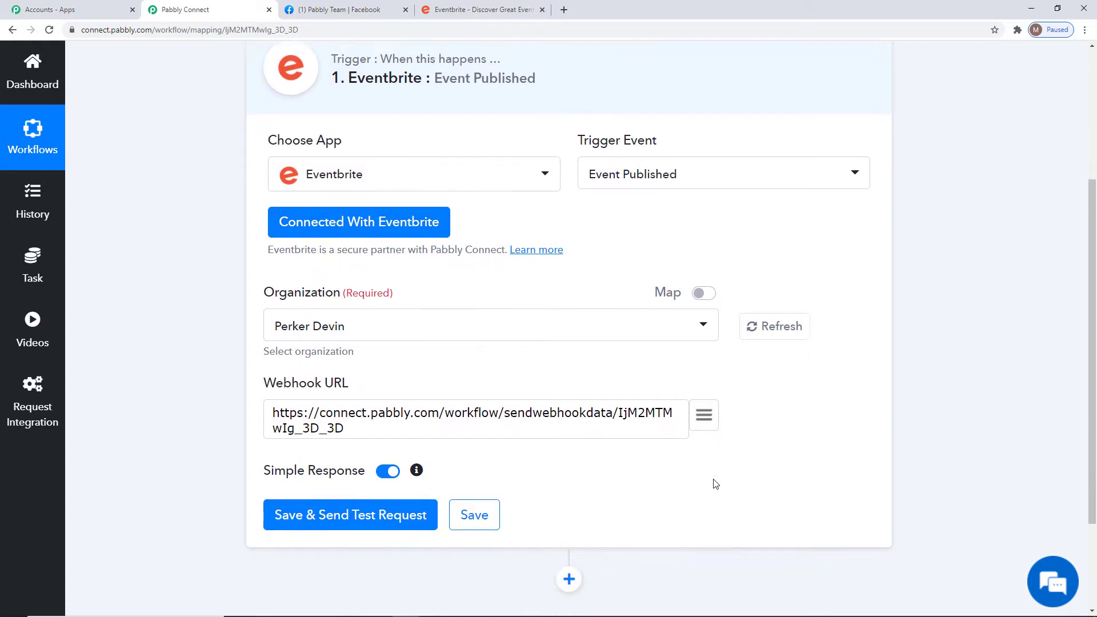
pyautogui.scroll(-1, 714, 484)
pyautogui.click(391, 449)
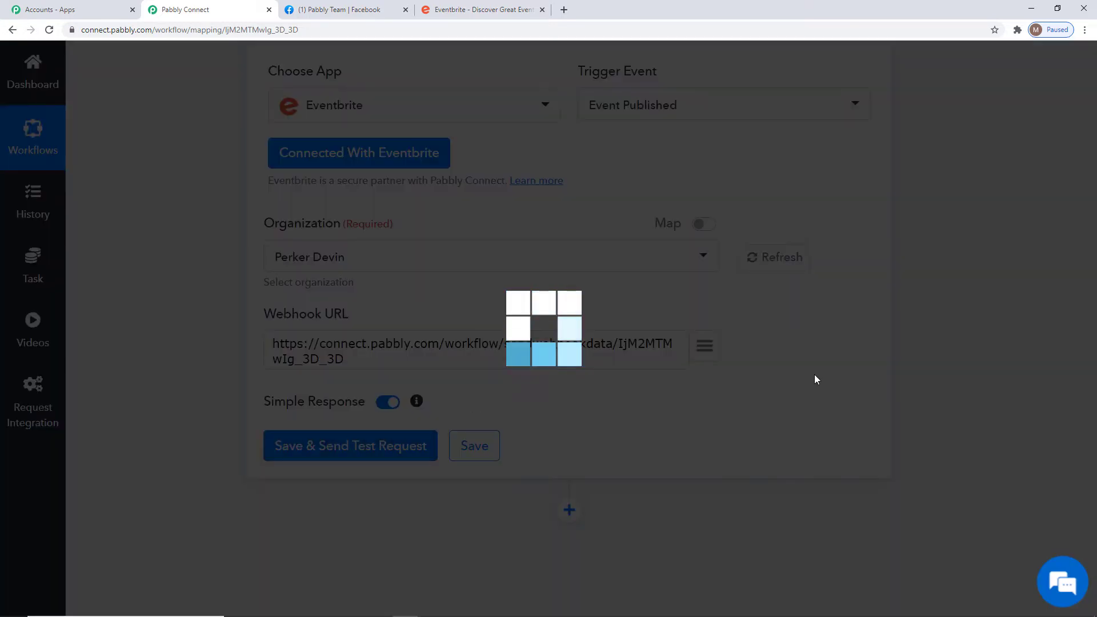
pyautogui.scroll(-3, 876, 363)
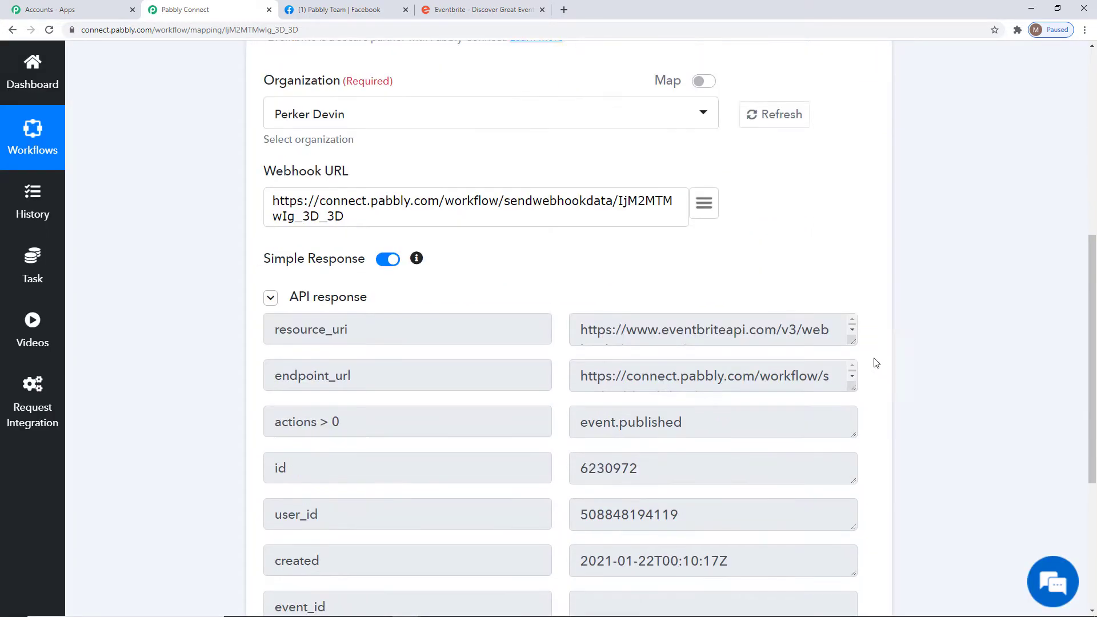
pyautogui.scroll(-4, 876, 362)
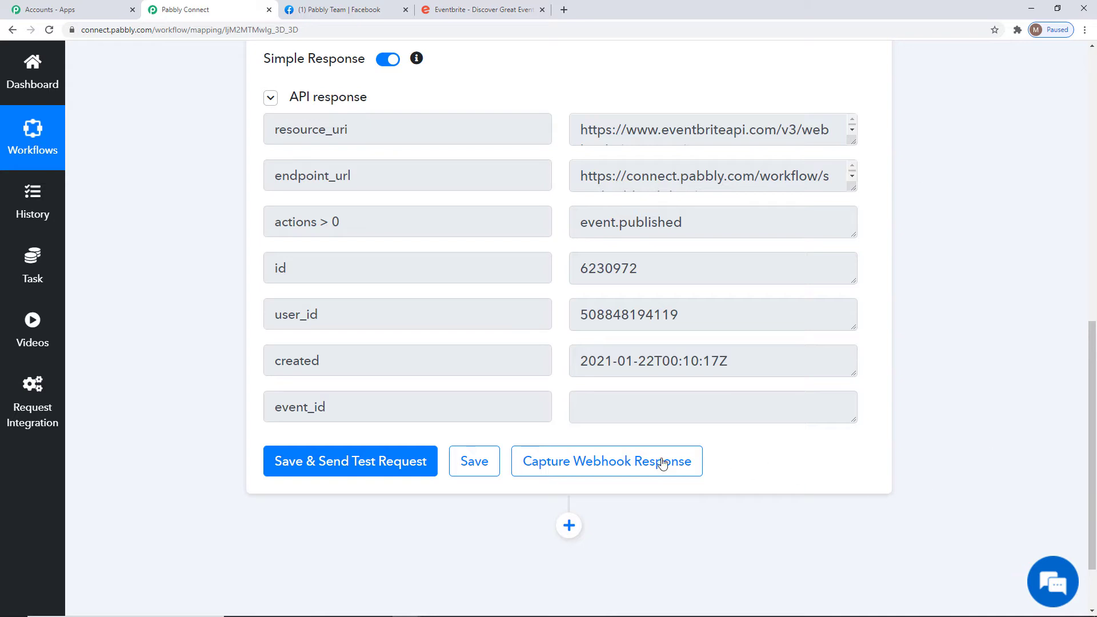
pyautogui.click(634, 466)
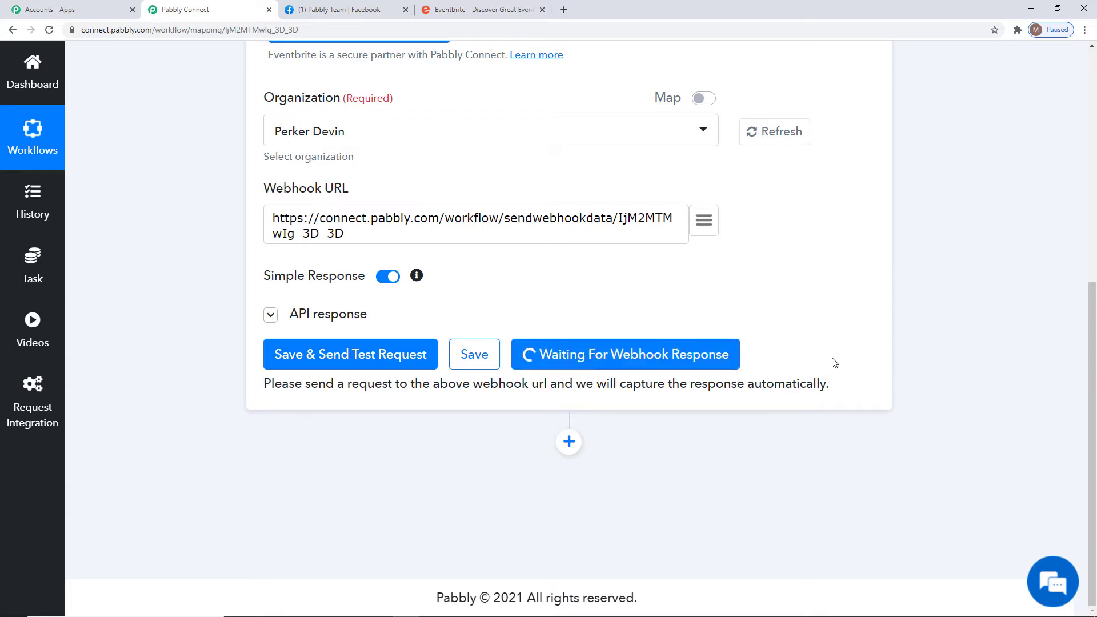
pyautogui.scroll(3, 924, 437)
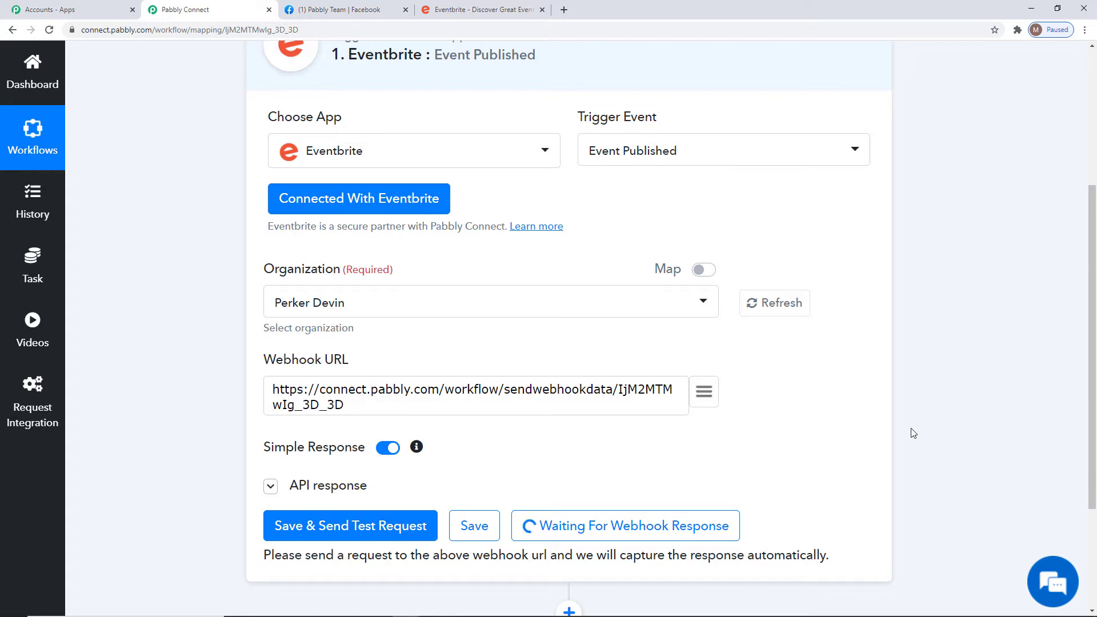
# Step: Switch to Eventbrite and start a new event titled "Workshop on Integrations"
pyautogui.click(474, 11)
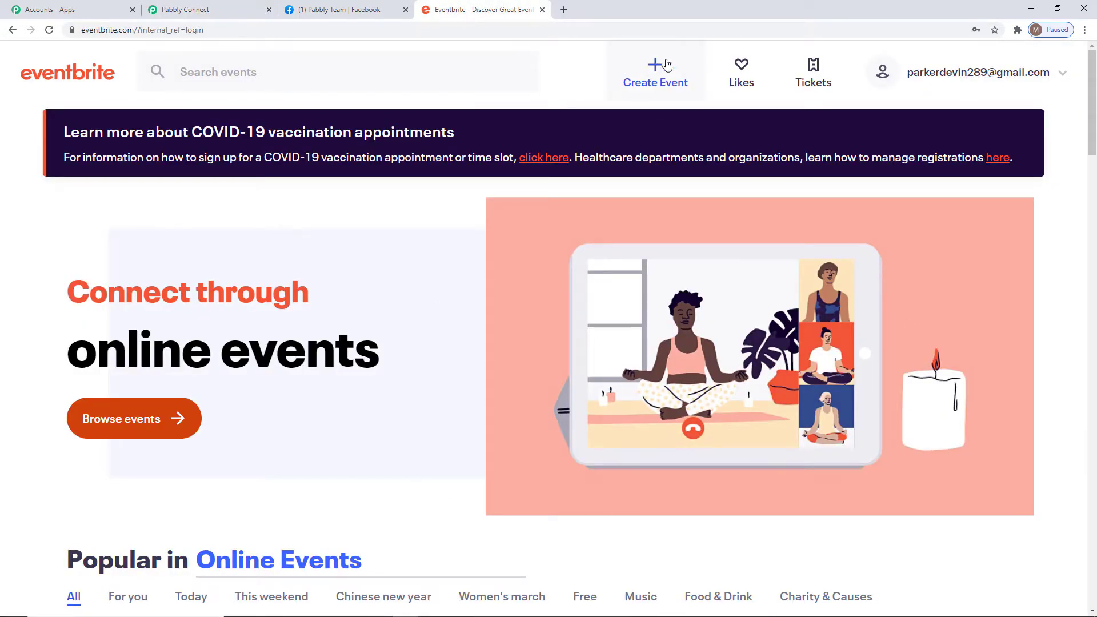
pyautogui.click(655, 73)
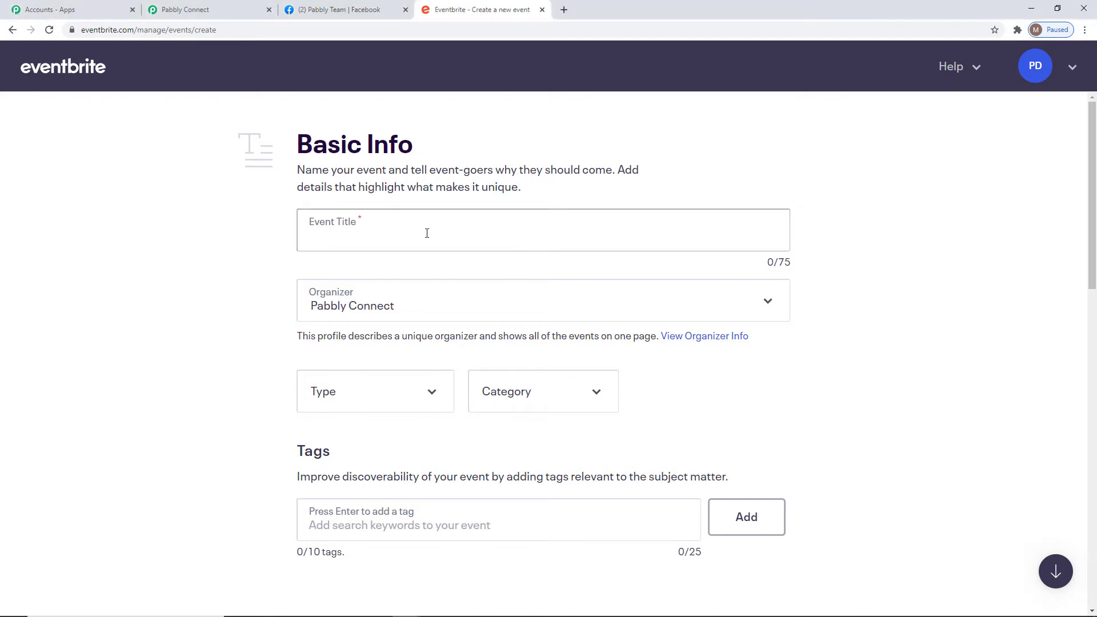
pyautogui.click(427, 233)
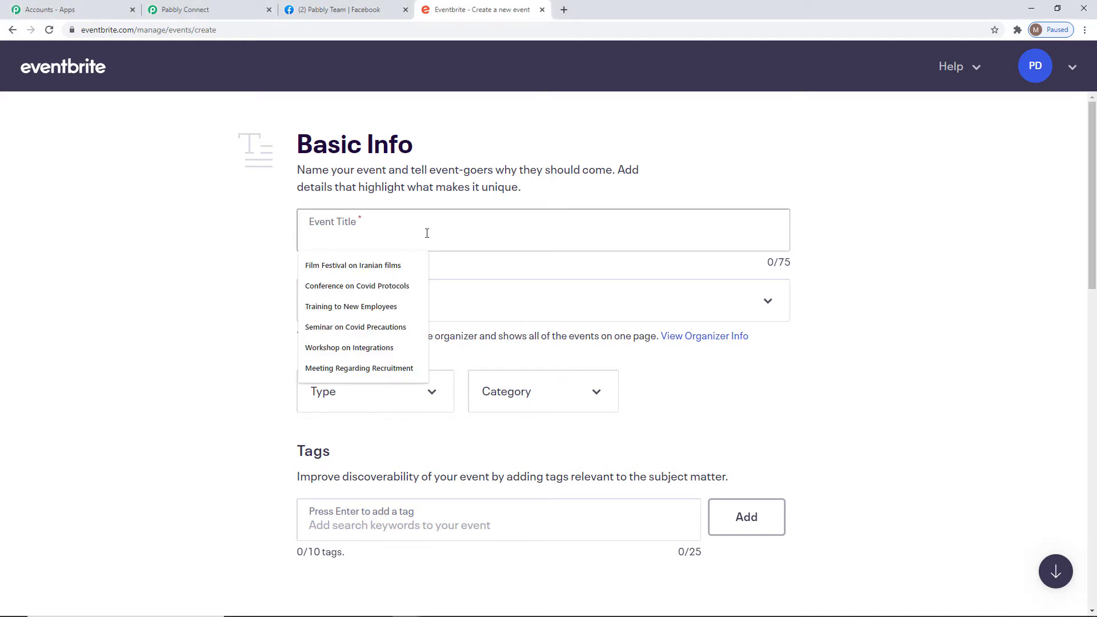
pyautogui.click(377, 348)
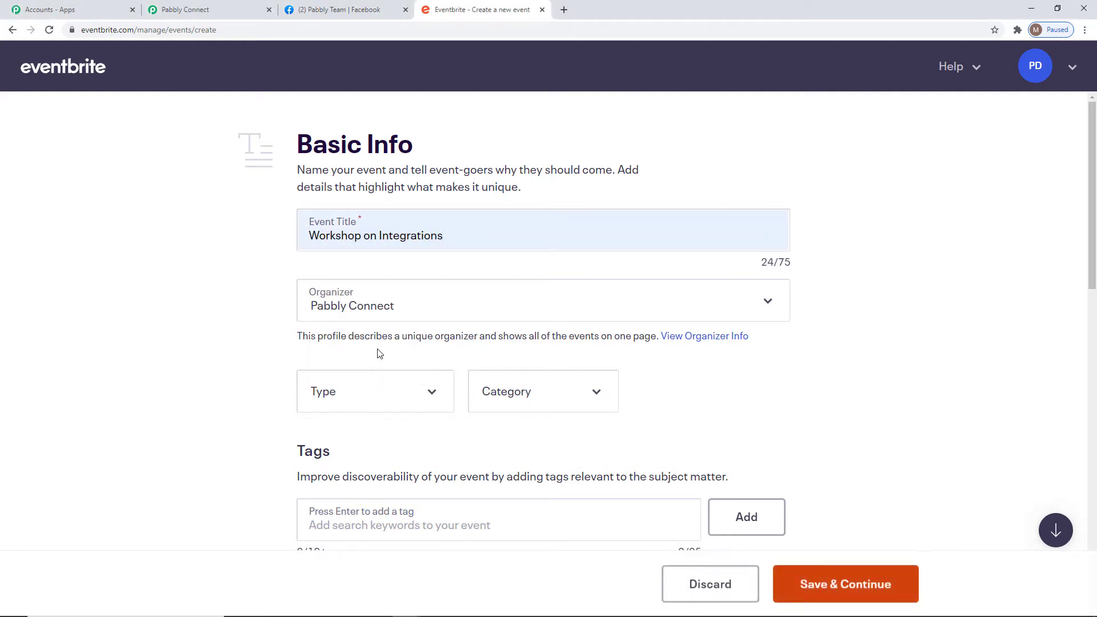
# Step: Classify the event as Class, Training, or Workshop, with category Business & Professional and sub-category Career
pyautogui.click(403, 391)
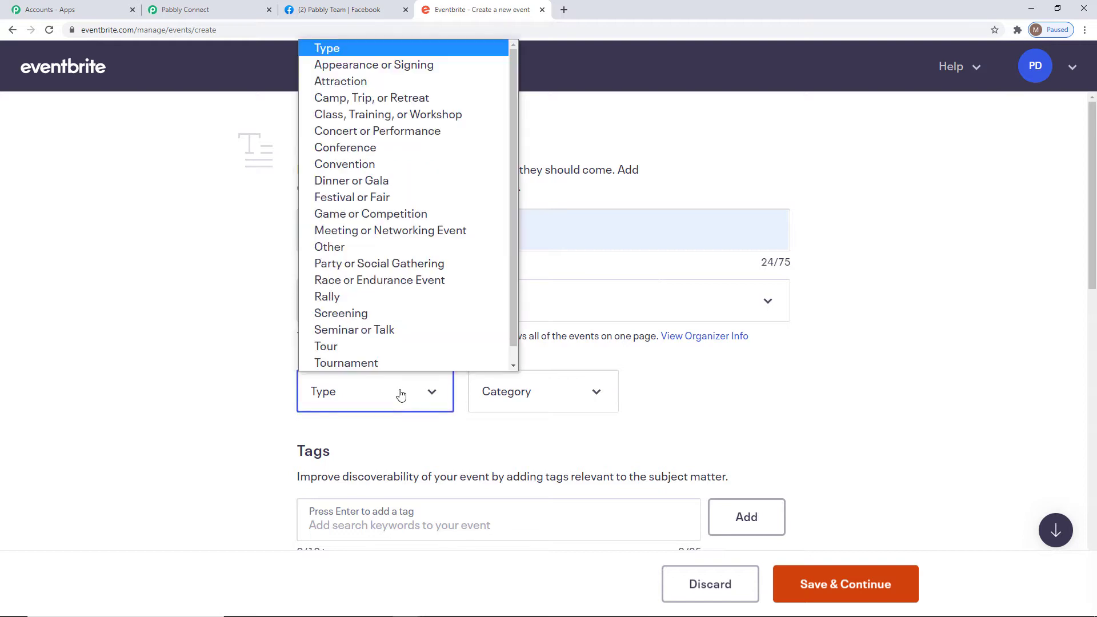
pyautogui.click(437, 114)
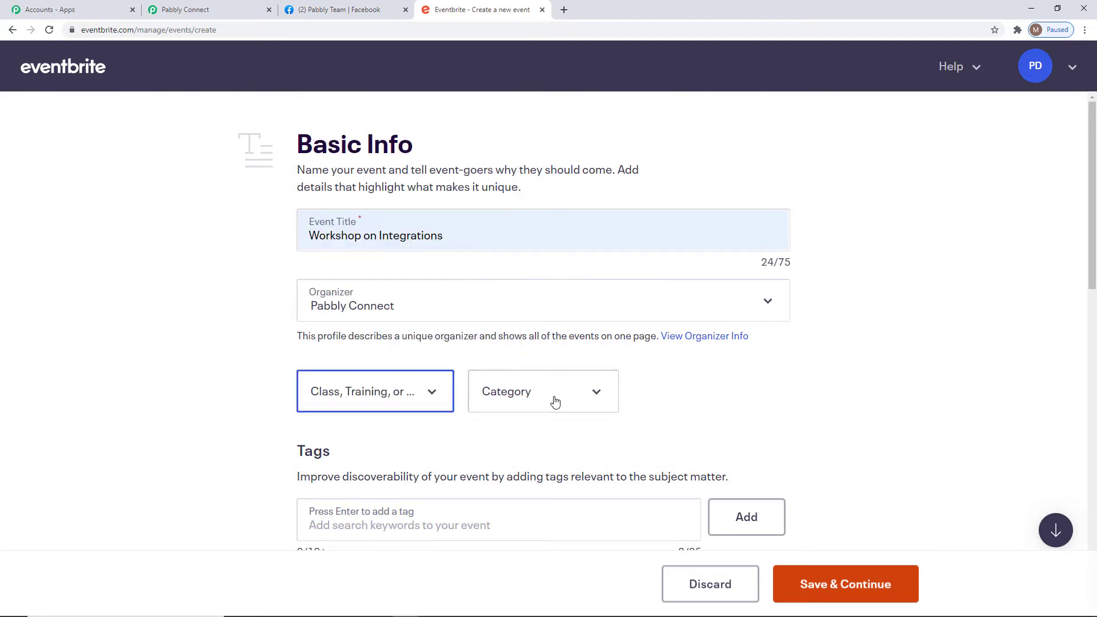
pyautogui.click(553, 400)
pyautogui.scroll(-1, 528, 366)
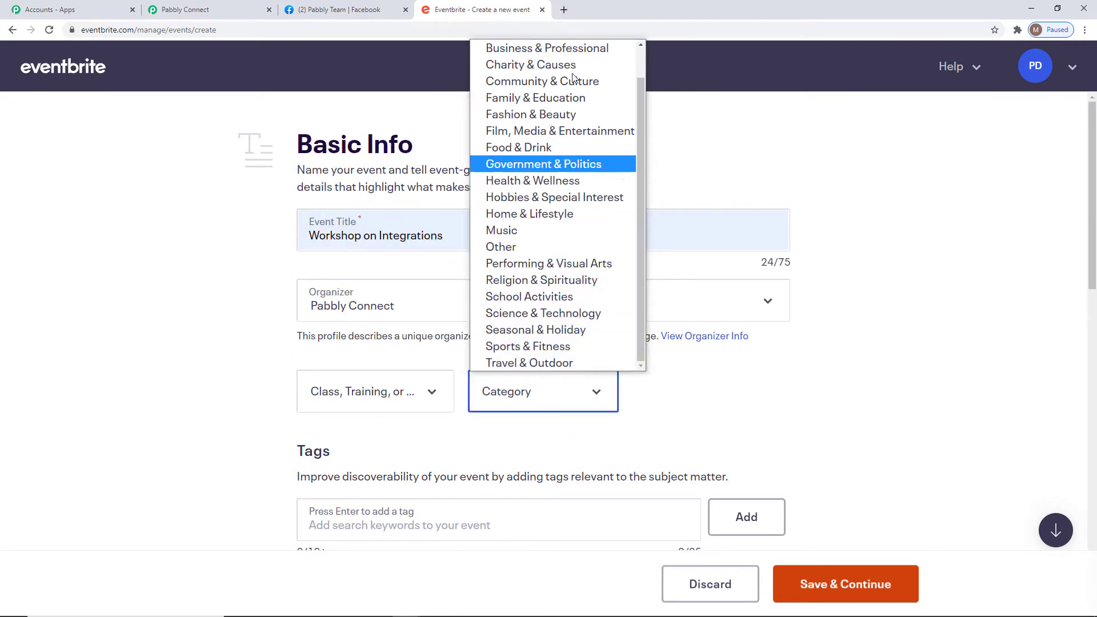
pyautogui.click(562, 51)
pyautogui.click(710, 394)
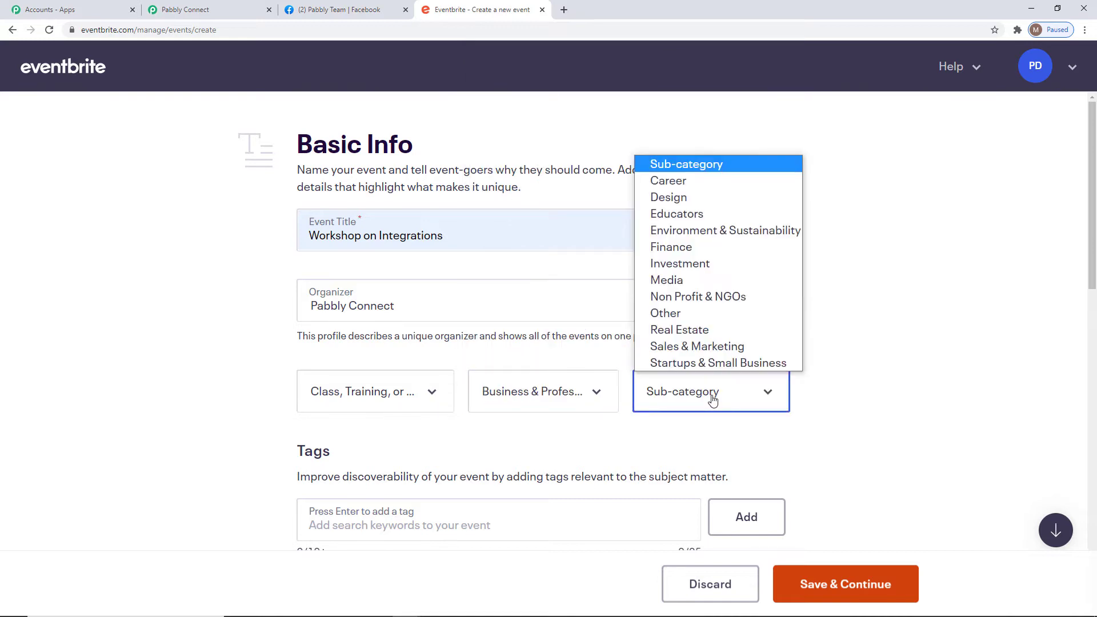
pyautogui.click(721, 181)
# Step: Make the event's location an online event and set its start time to 10:00 AM
pyautogui.scroll(-7, 923, 287)
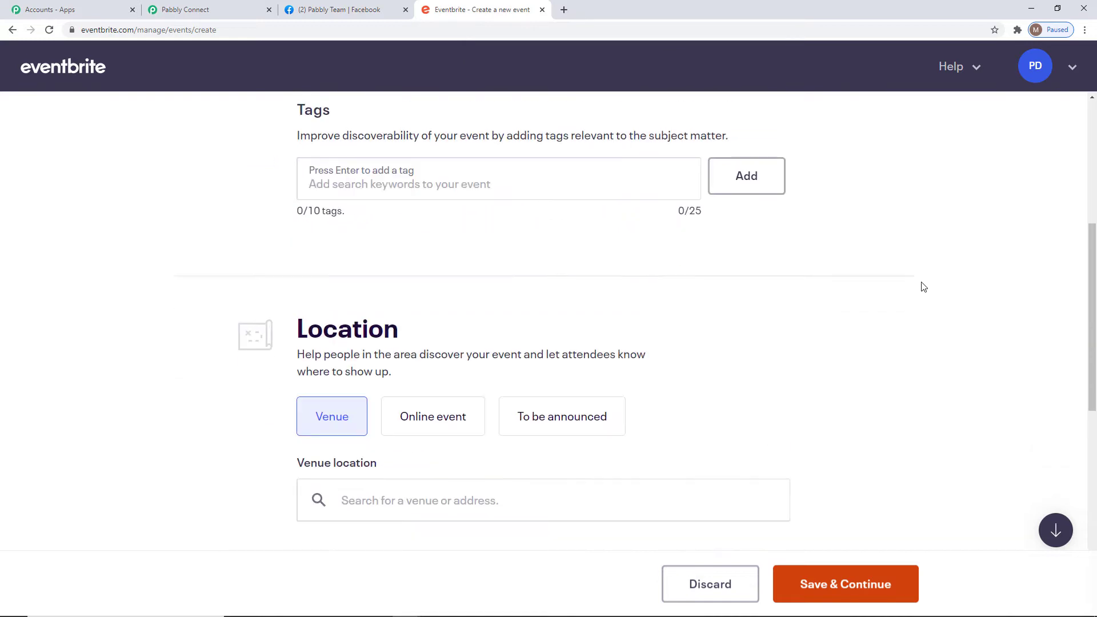
pyautogui.scroll(-3, 923, 286)
pyautogui.click(451, 199)
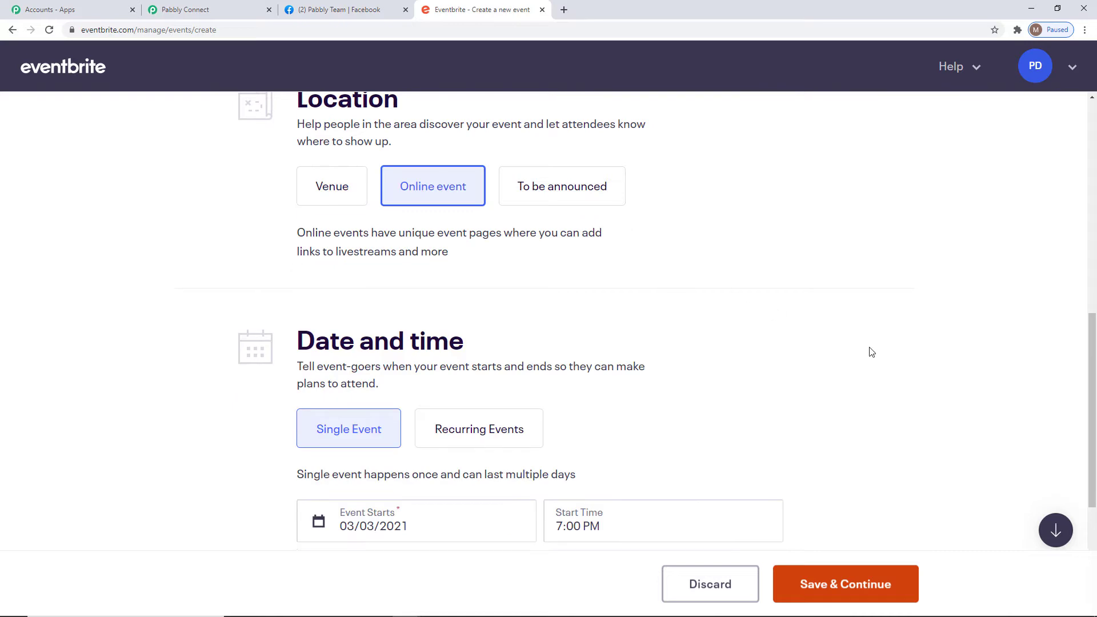
pyautogui.scroll(-1, 870, 351)
pyautogui.scroll(-3, 872, 352)
pyautogui.click(629, 257)
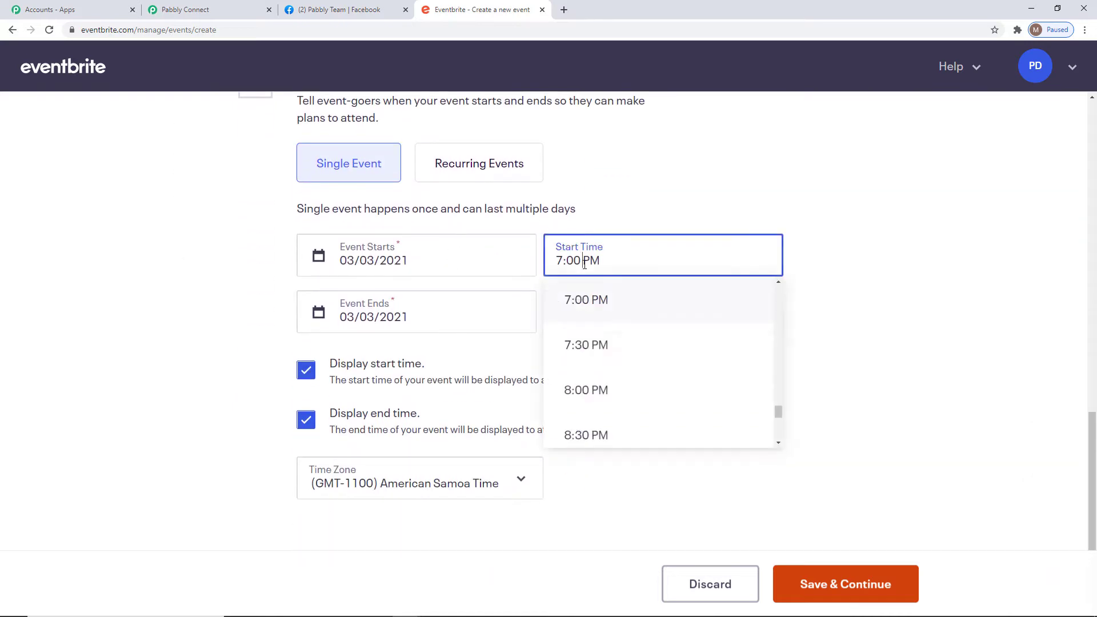
pyautogui.scroll(15, 694, 387)
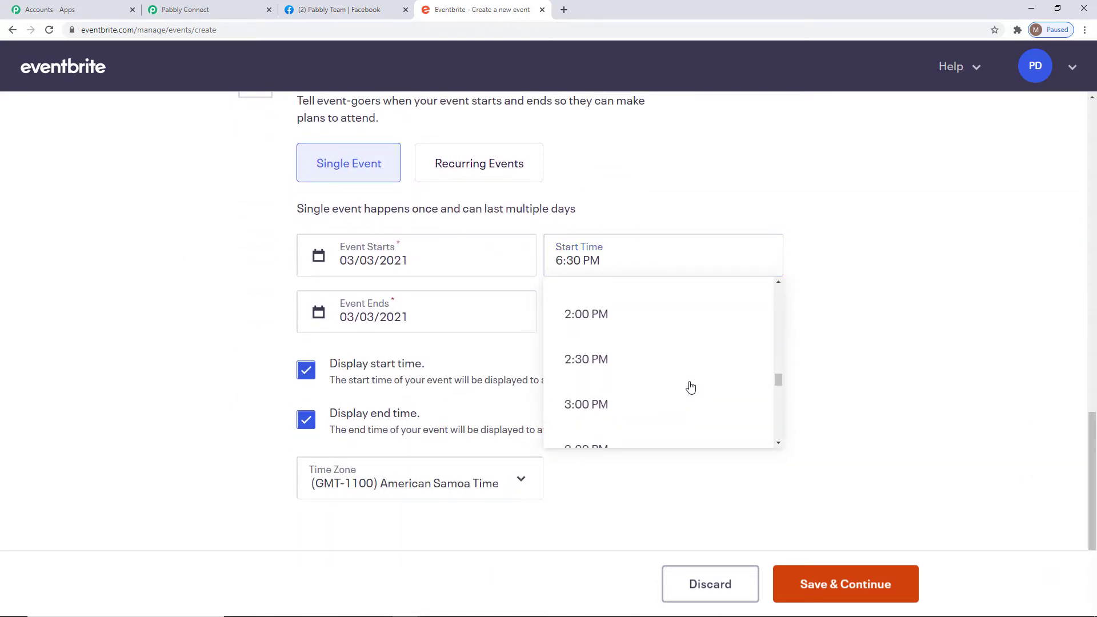
pyautogui.scroll(1, 690, 382)
pyautogui.click(626, 397)
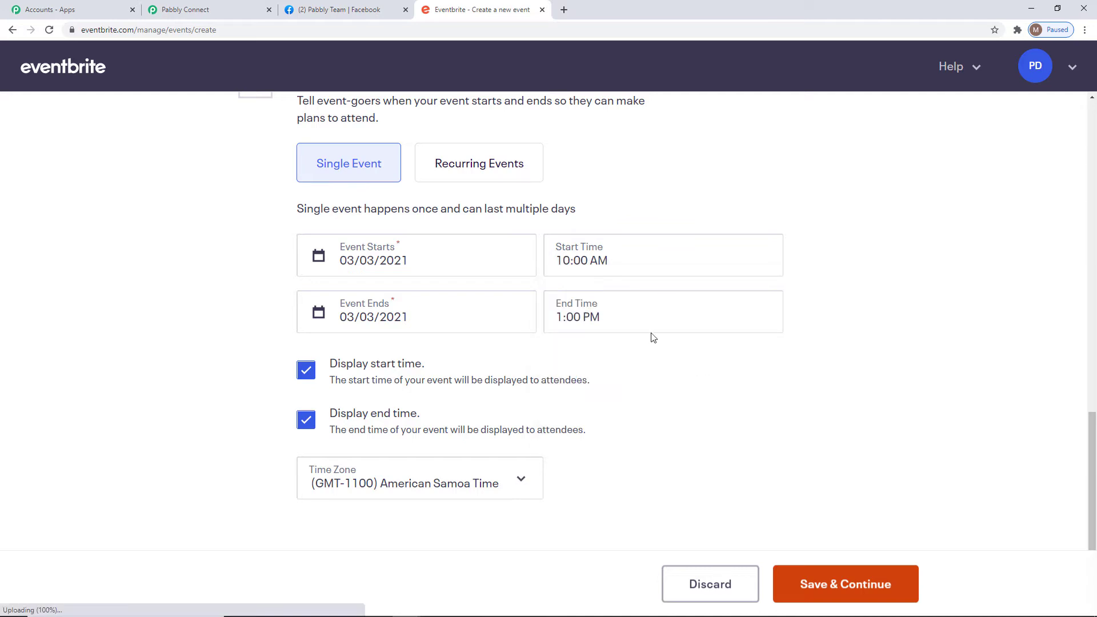
# Step: Set the event's time zone to (GMT+0530) India Time and save the basic info
pyautogui.click(488, 488)
pyautogui.scroll(-20, 496, 302)
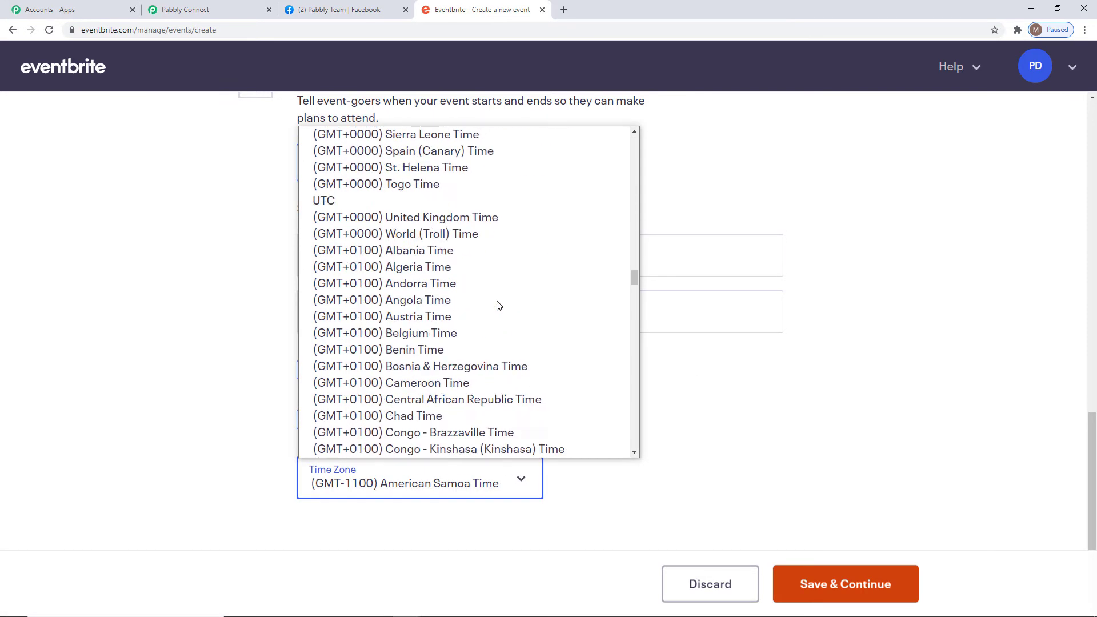
pyautogui.scroll(-20, 496, 306)
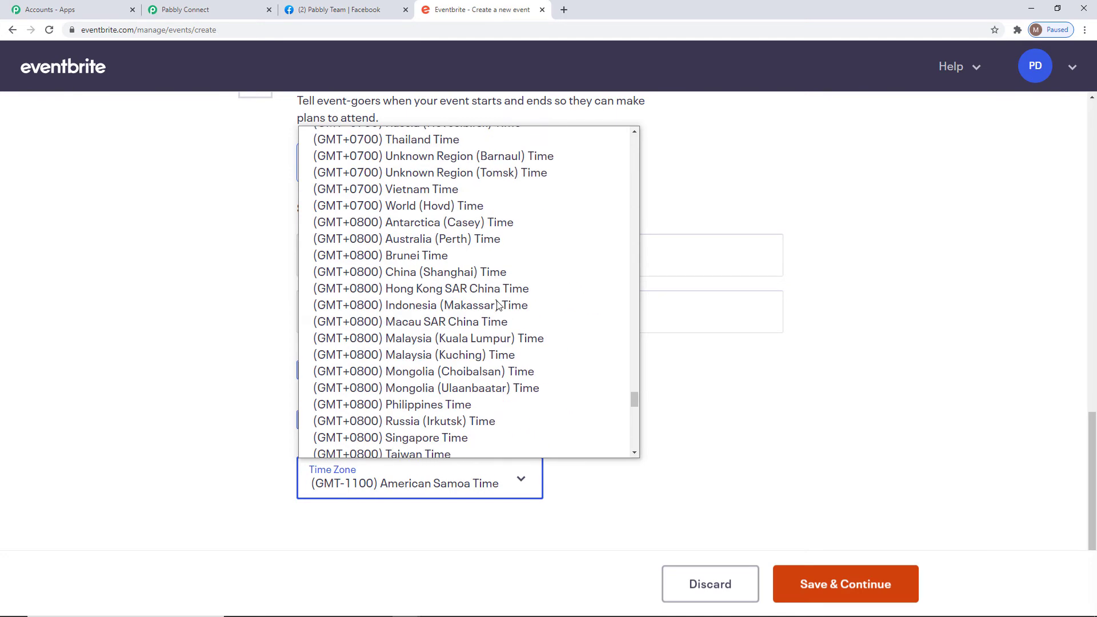
pyautogui.scroll(6, 497, 306)
pyautogui.scroll(6, 498, 304)
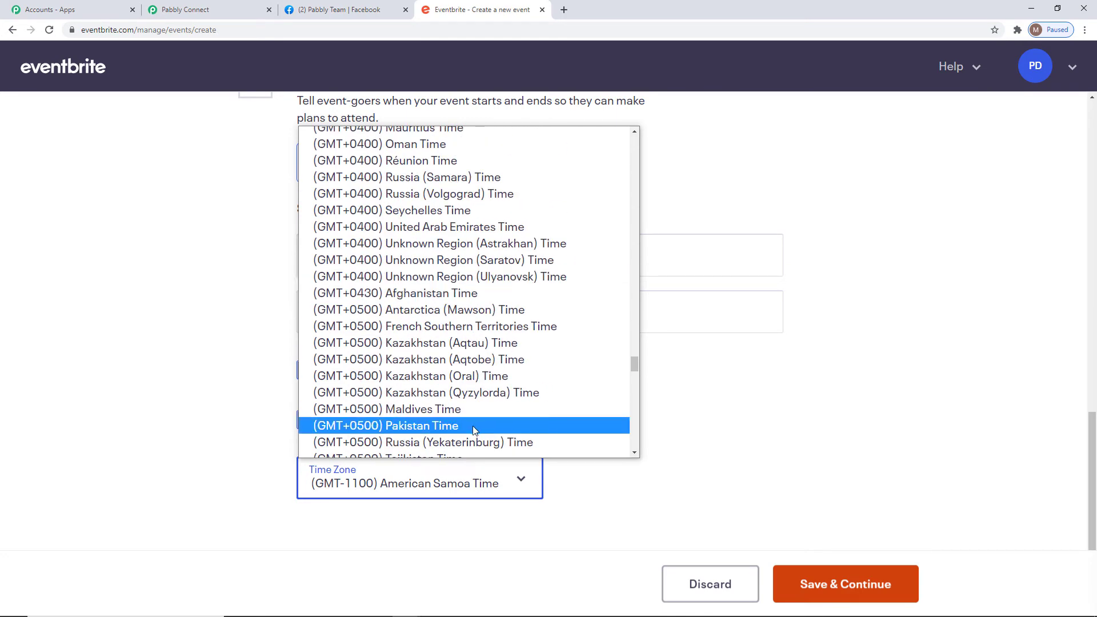
pyautogui.scroll(-1, 466, 419)
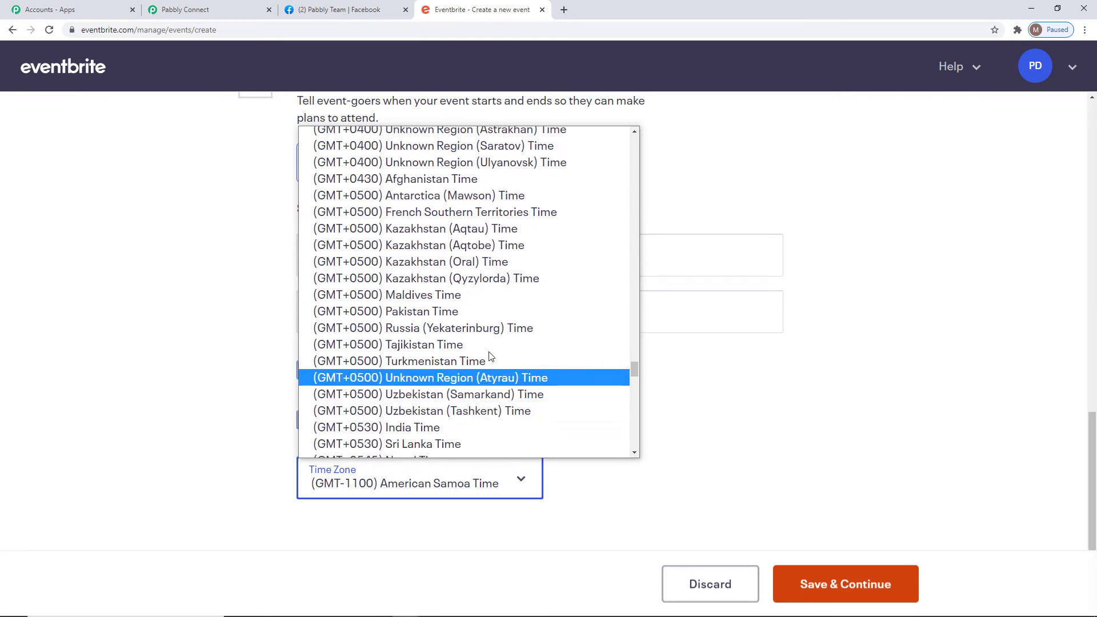
pyautogui.click(438, 433)
pyautogui.click(784, 597)
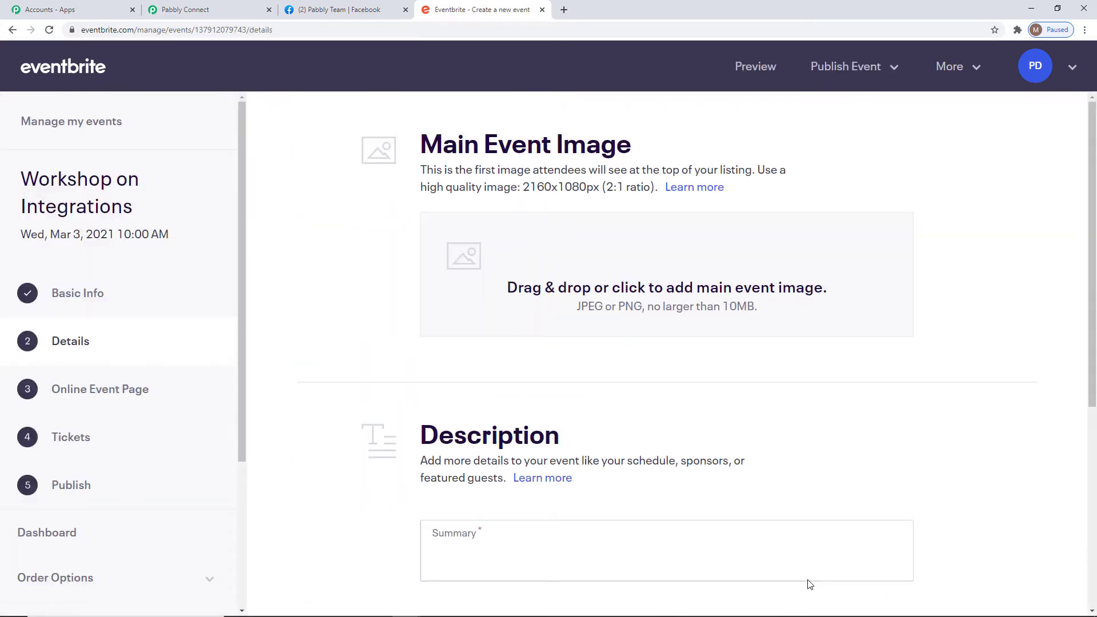
# Step: Try to publish the event immediately from its details page
pyautogui.click(868, 68)
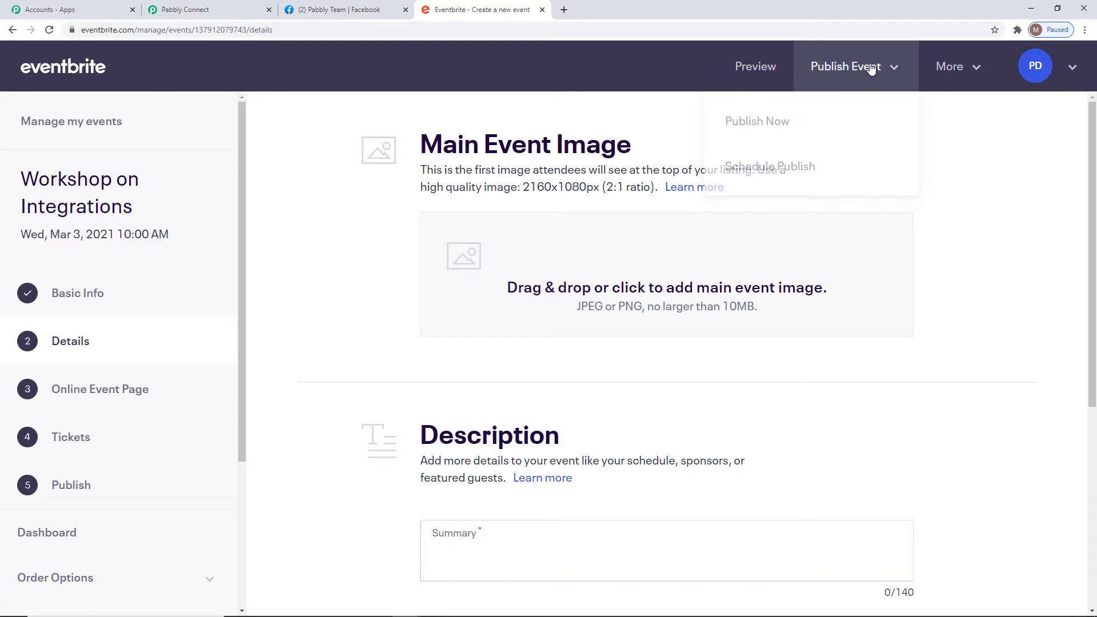
pyautogui.click(756, 121)
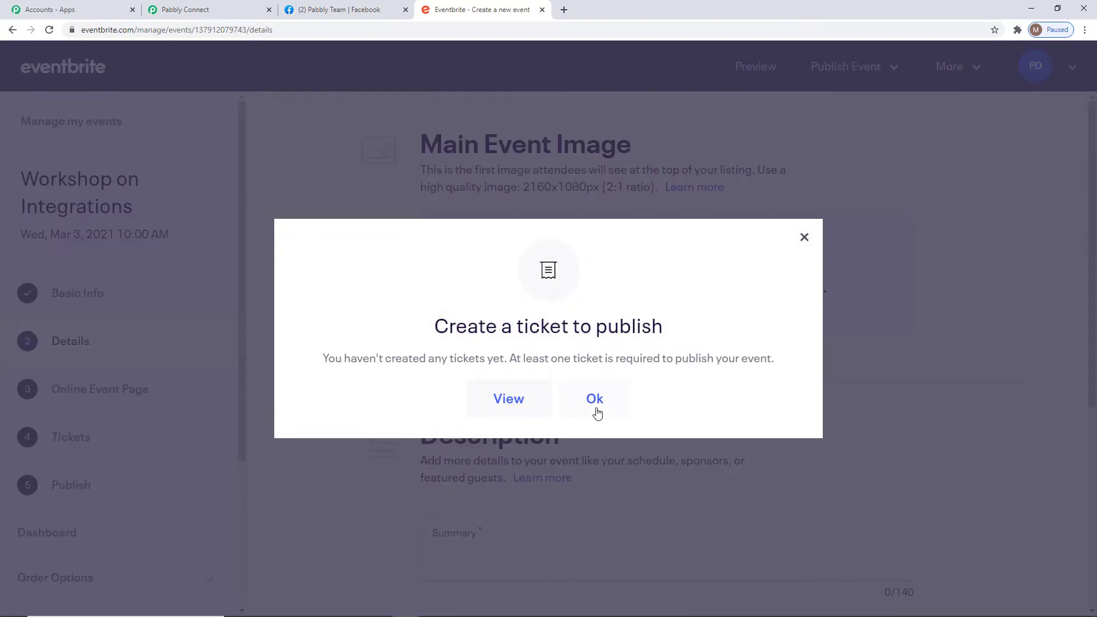
pyautogui.click(594, 406)
# Step: Save the event summary "This workshop will explain how Integrations are done between different softwares." and skip the online event page
pyautogui.scroll(-4, 902, 386)
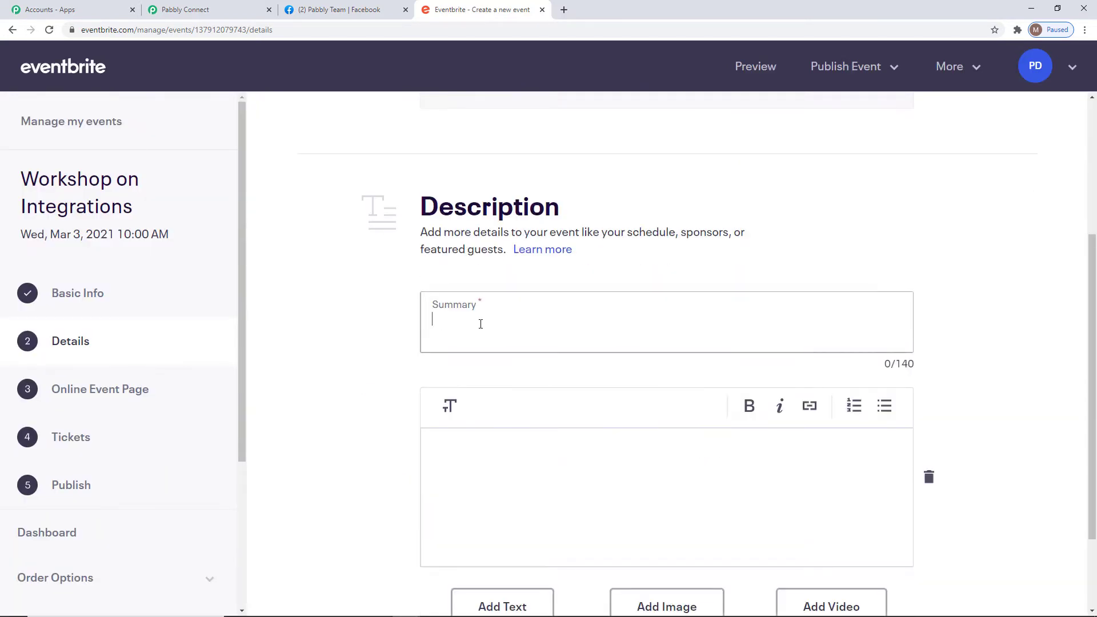
pyautogui.click(480, 323)
pyautogui.write('This wor')
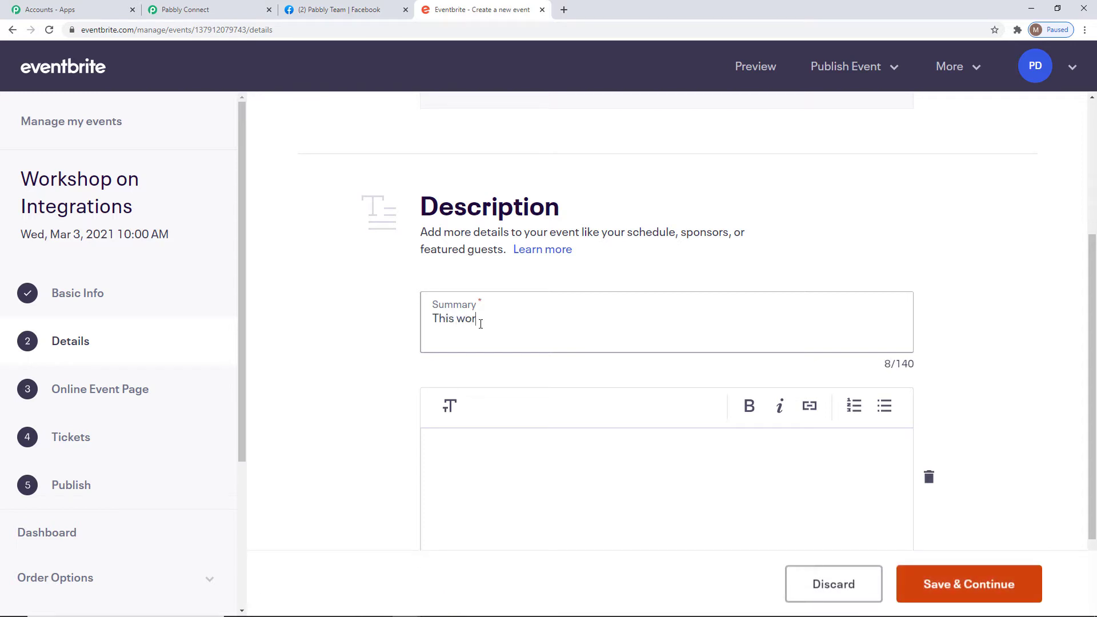
pyautogui.write('kshop will explain ho')
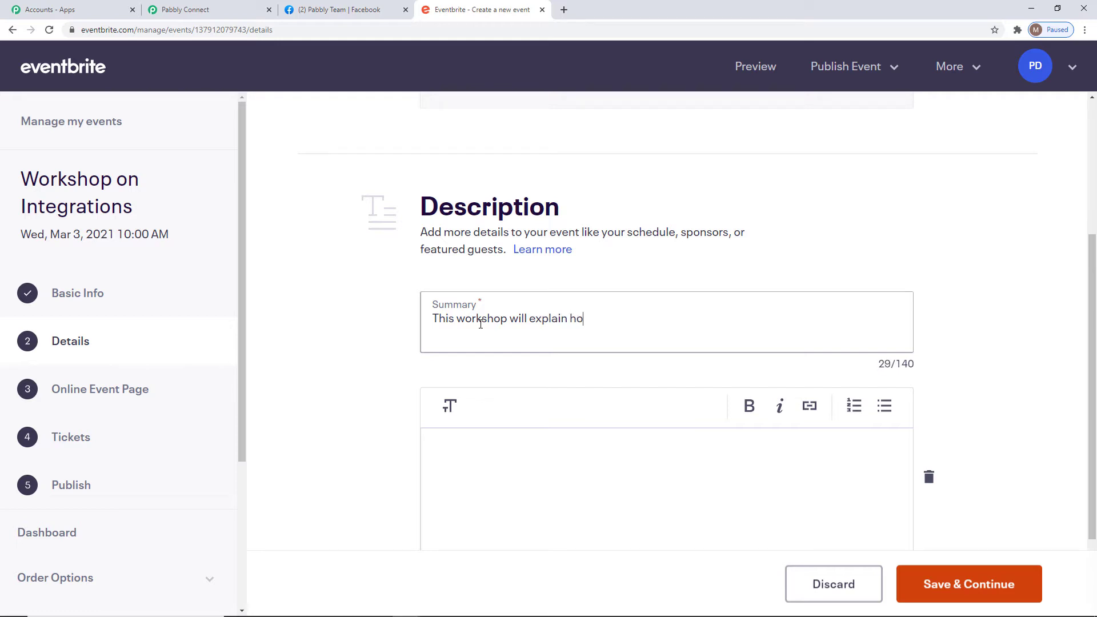
pyautogui.write('w Integrations are done')
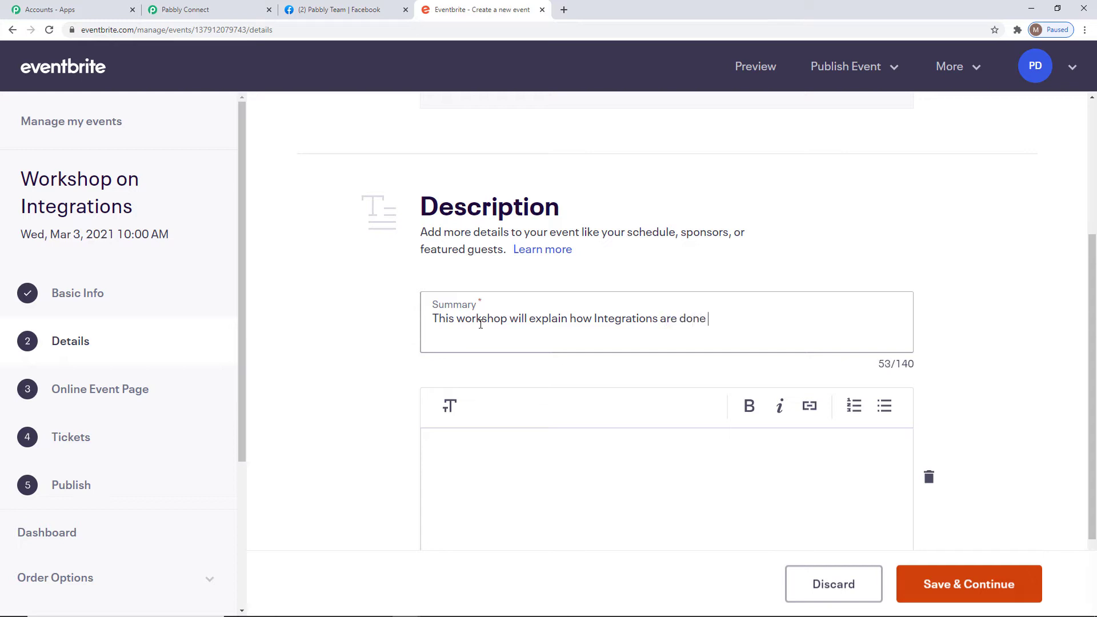
pyautogui.write(' between different softwares')
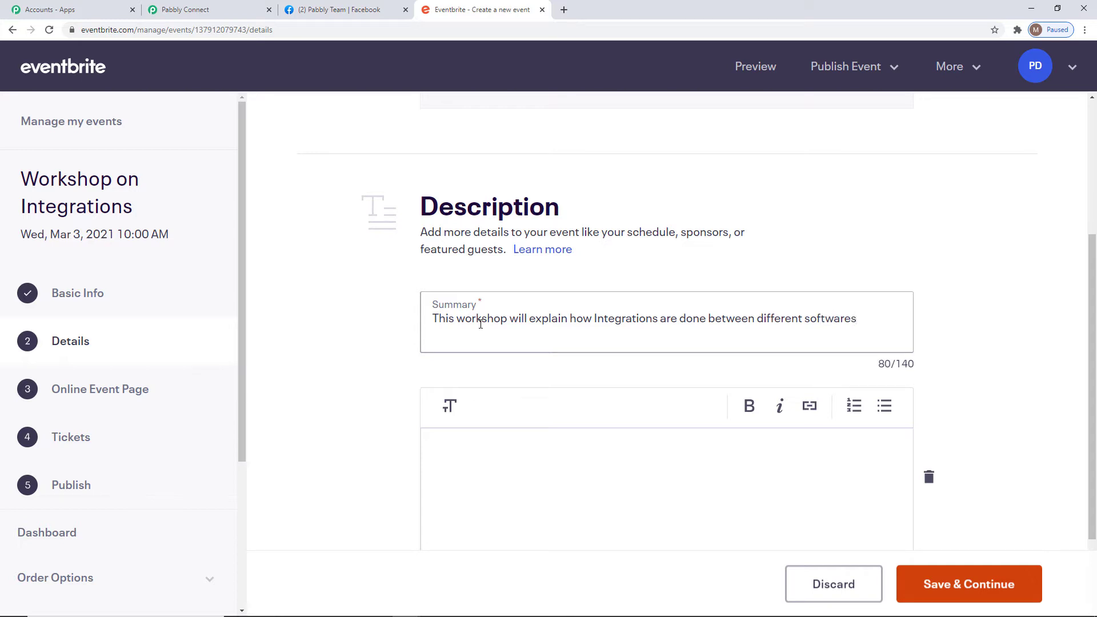
pyautogui.write('.')
pyautogui.click(932, 584)
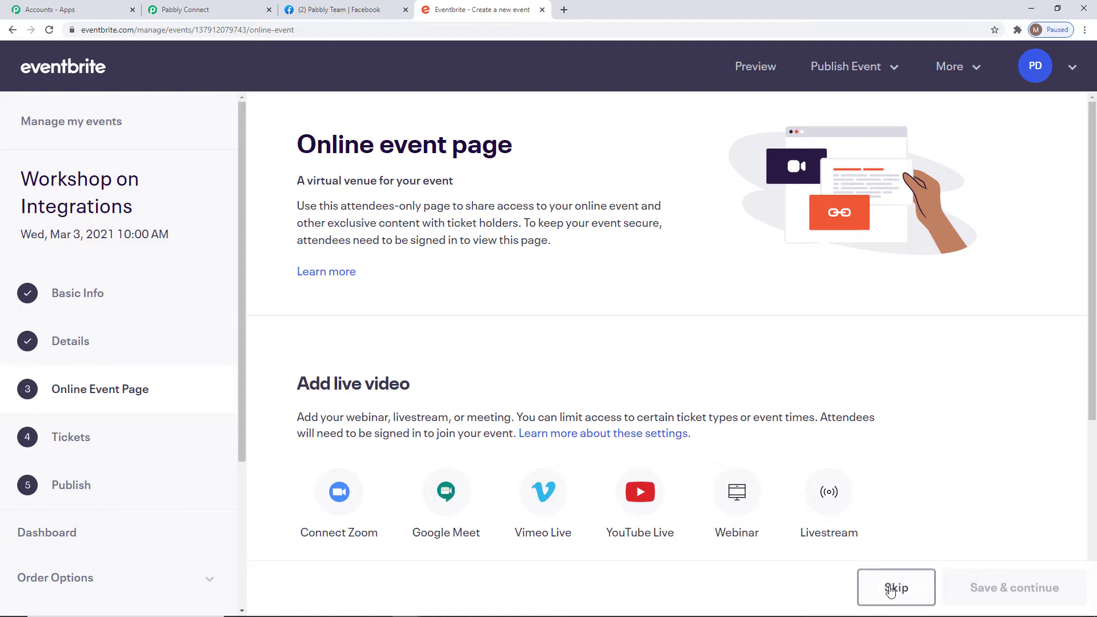
pyautogui.click(891, 591)
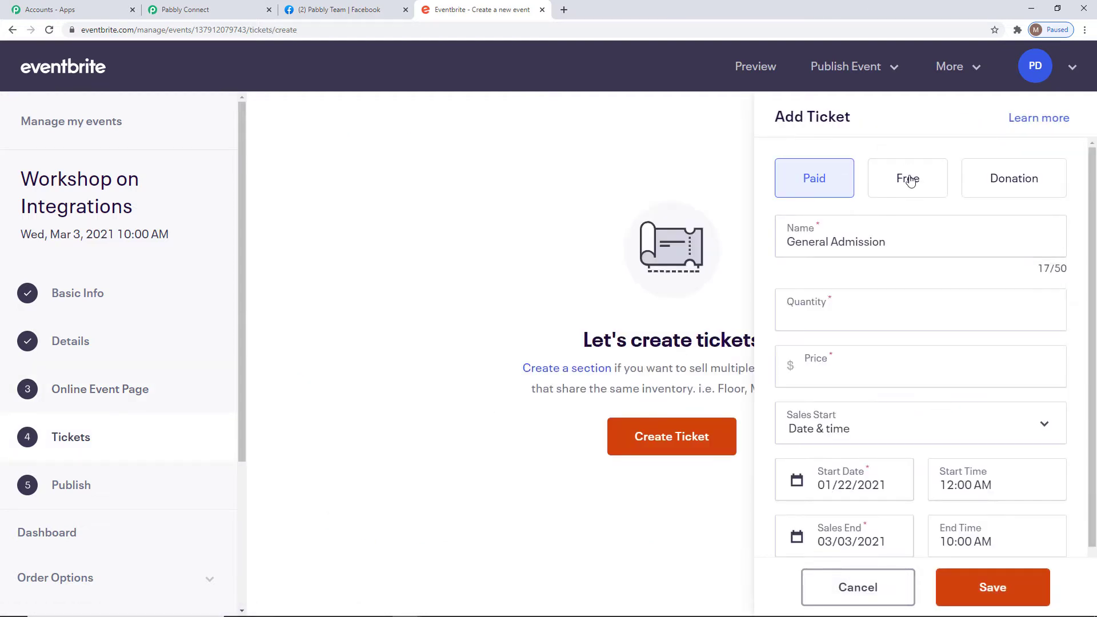
# Step: Create a free General Admission ticket with a quantity of 150 and publish the event
pyautogui.click(909, 180)
pyautogui.click(847, 311)
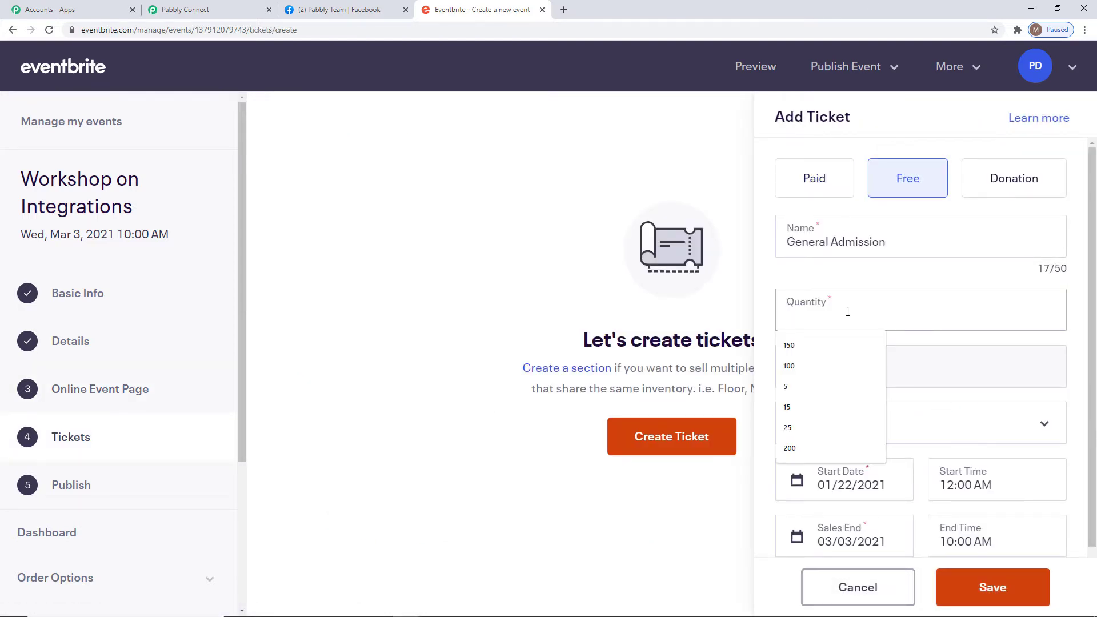
pyautogui.write('150')
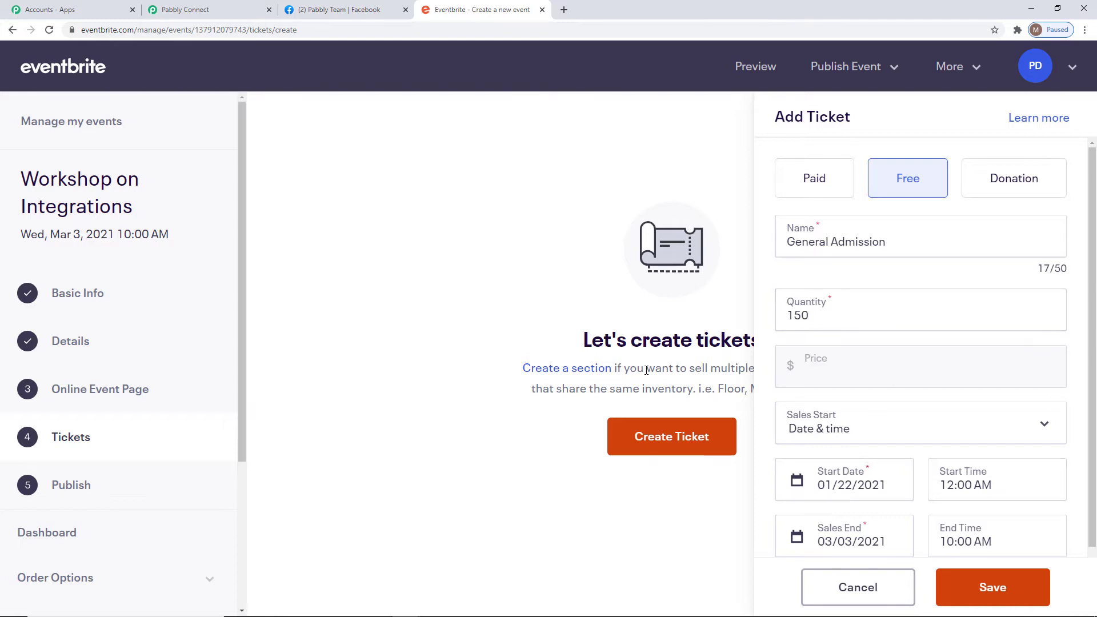
pyautogui.click(992, 592)
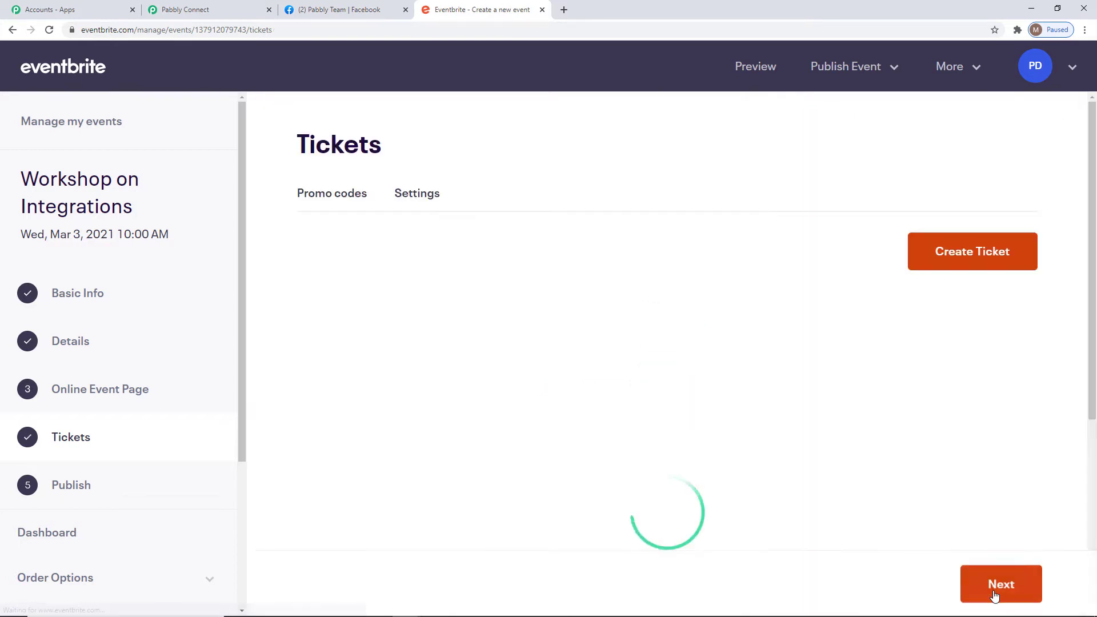
pyautogui.click(994, 595)
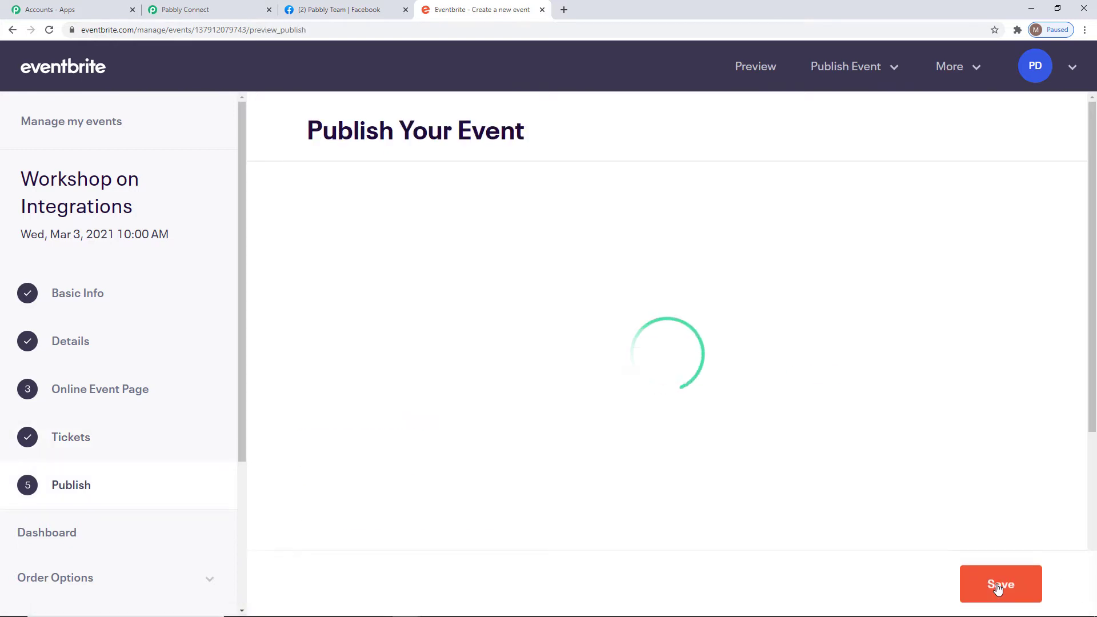
pyautogui.click(998, 585)
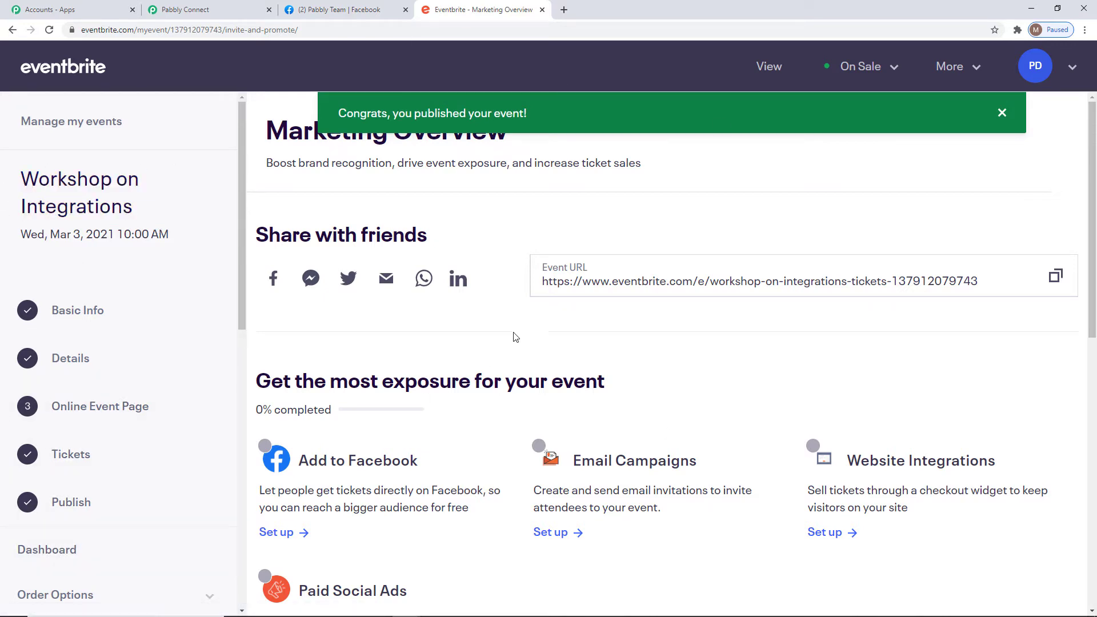
# Step: Switch to Pabbly Connect and examine the captured webhook response, including the full endpoint URL and API URL
pyautogui.click(216, 12)
pyautogui.scroll(-2, 1014, 242)
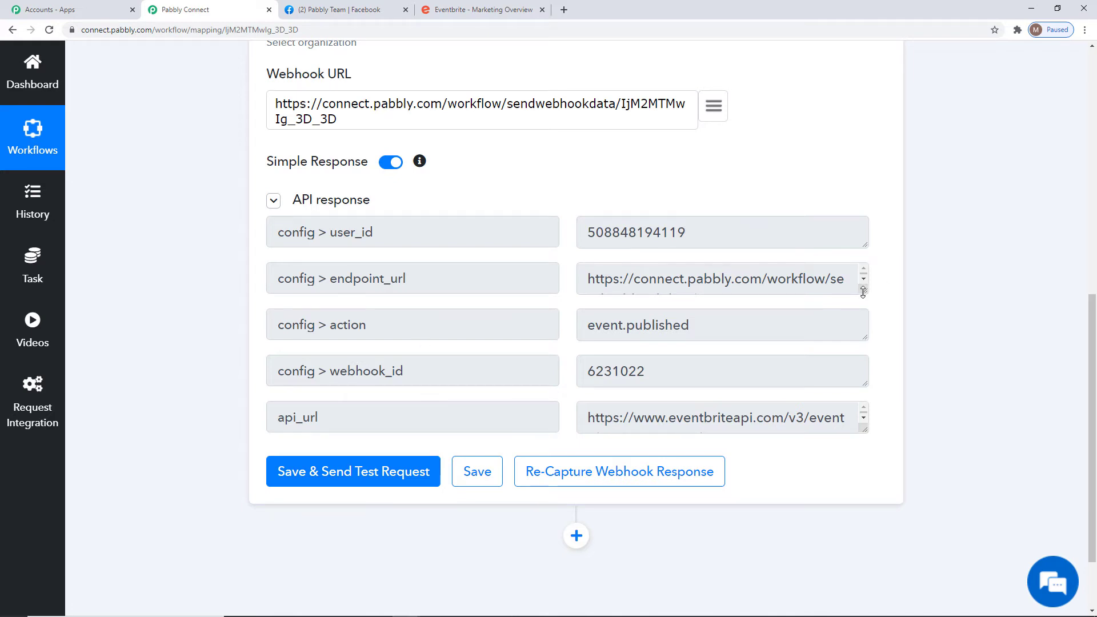
pyautogui.moveTo(862, 292); pyautogui.dragTo(866, 334)
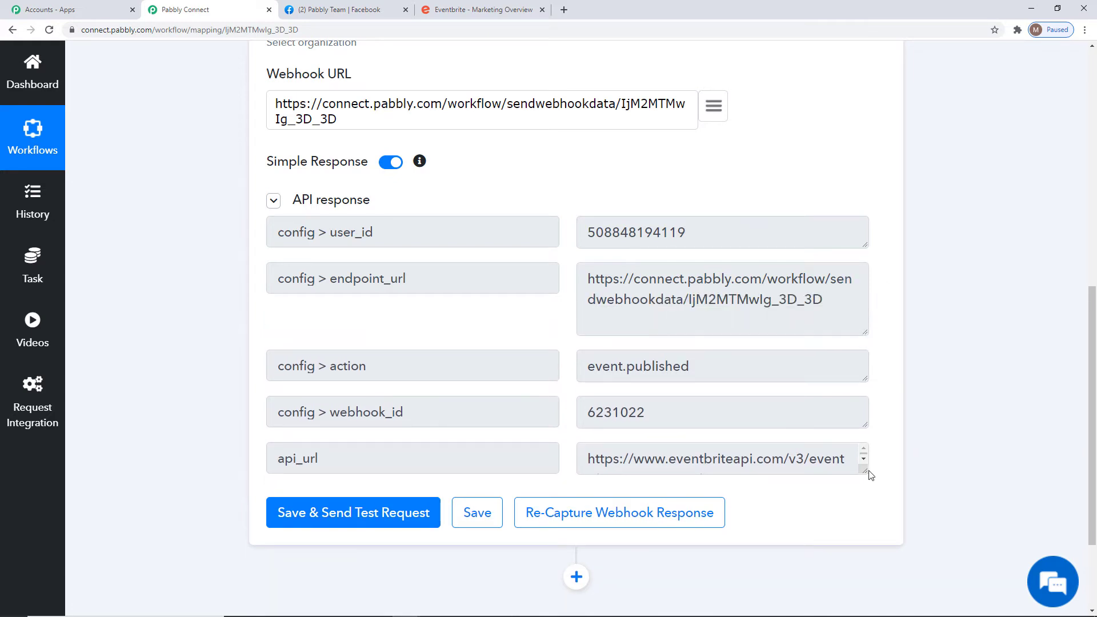
pyautogui.moveTo(865, 471); pyautogui.dragTo(865, 505)
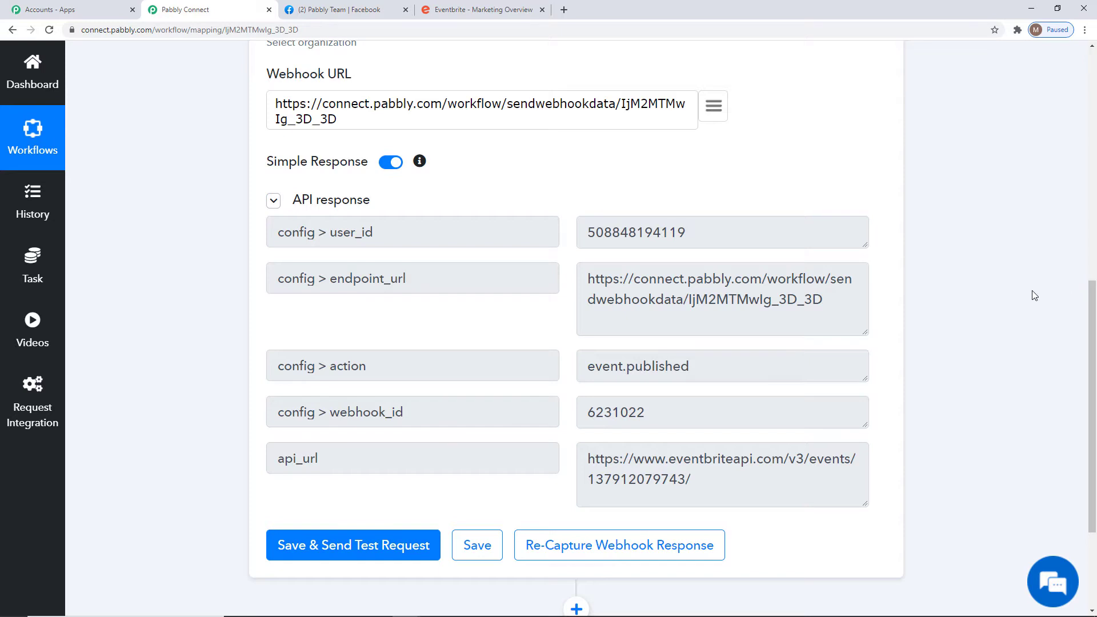
# Step: Save the Eventbrite trigger together with its captured webhook response and dismiss the confirmation
pyautogui.scroll(-3, 1037, 289)
pyautogui.click(477, 377)
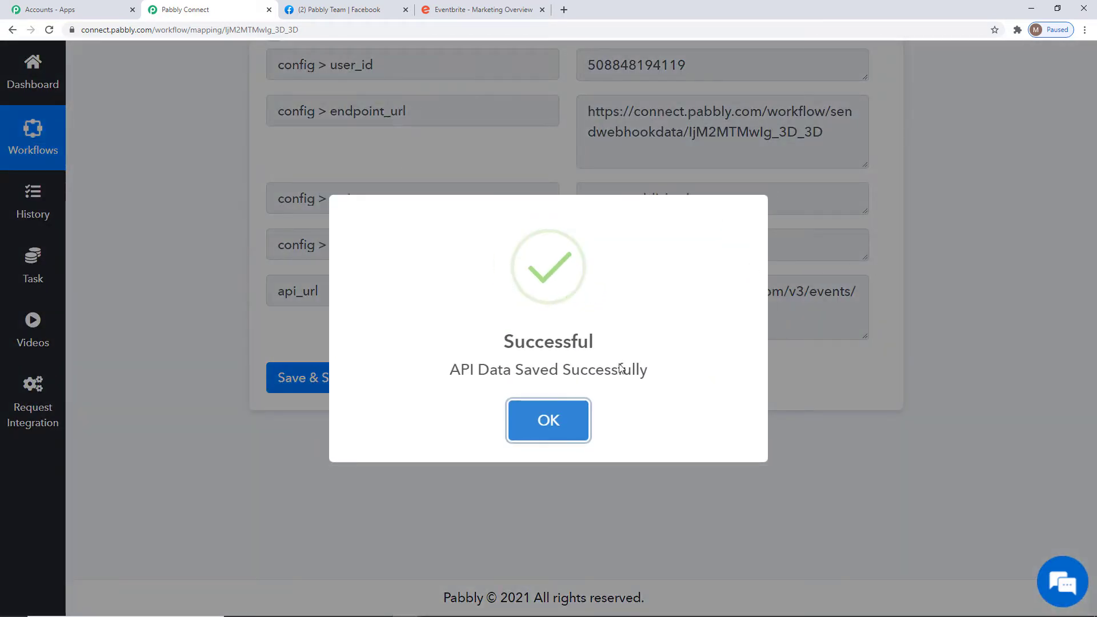
pyautogui.click(547, 420)
# Step: Examine the event ID at the end of the API URL in the captured webhook response
pyautogui.scroll(2, 964, 353)
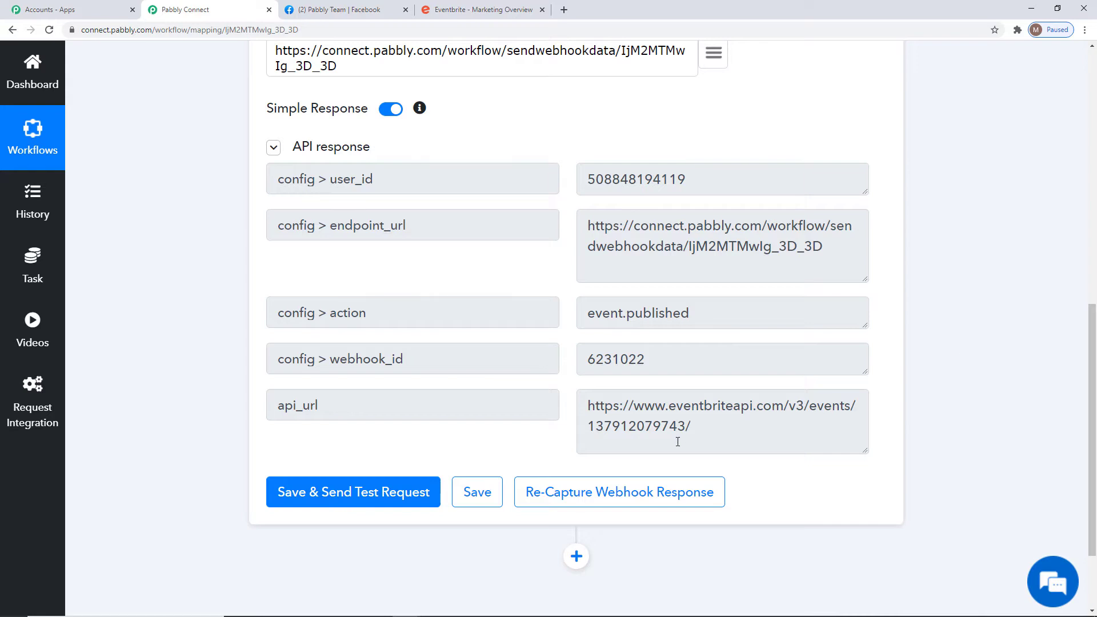
pyautogui.moveTo(587, 435); pyautogui.dragTo(670, 426)
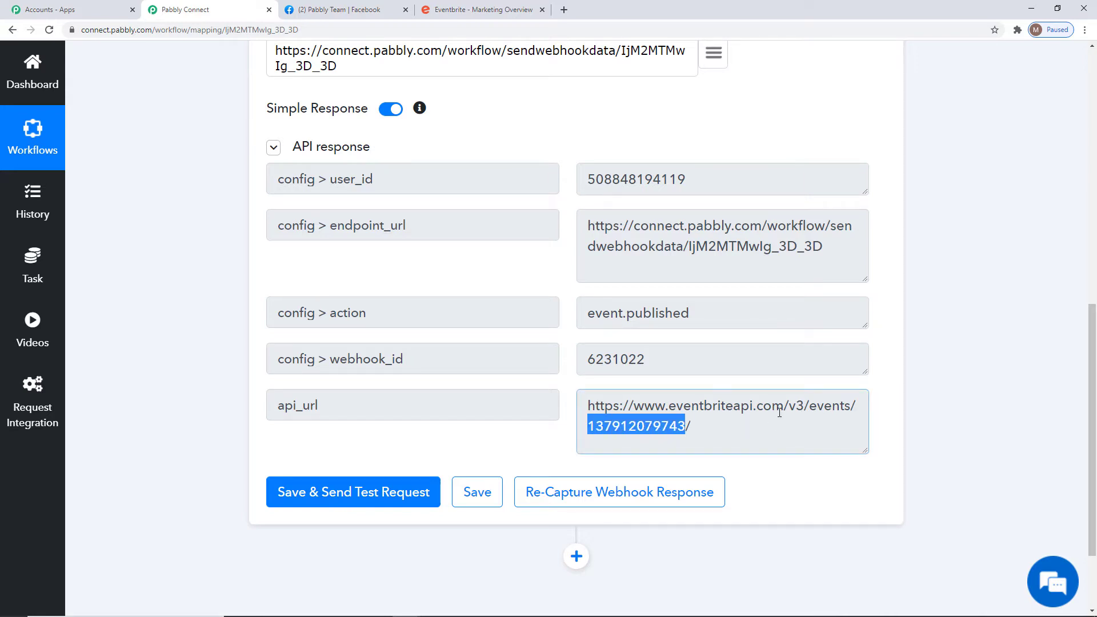
pyautogui.click(738, 434)
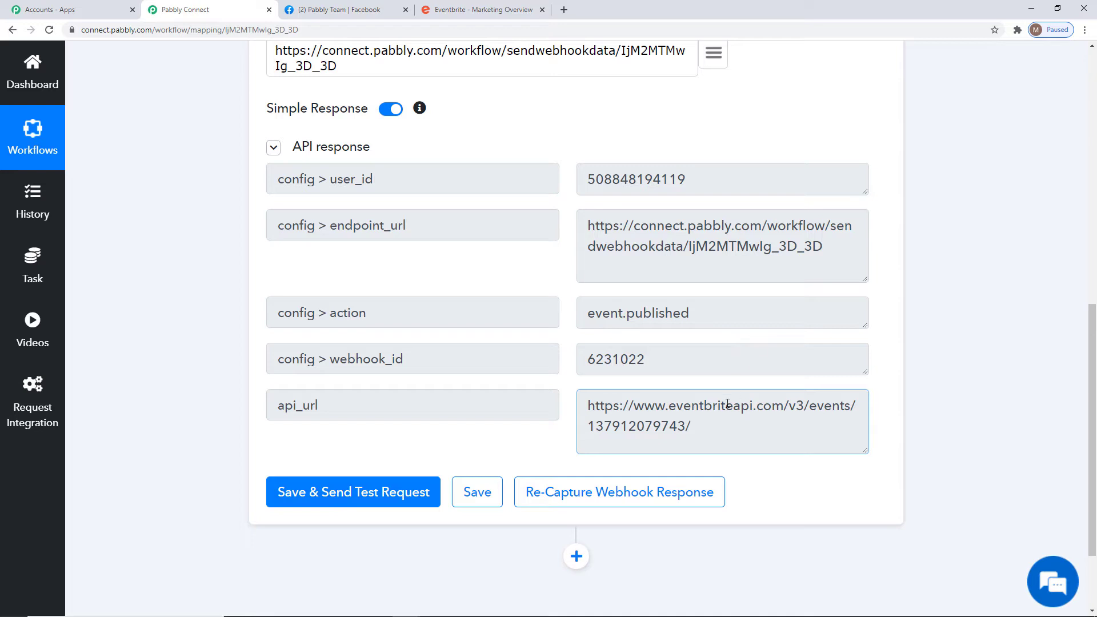
pyautogui.moveTo(588, 428); pyautogui.dragTo(686, 428)
pyautogui.click(686, 428)
pyautogui.scroll(-2, 953, 385)
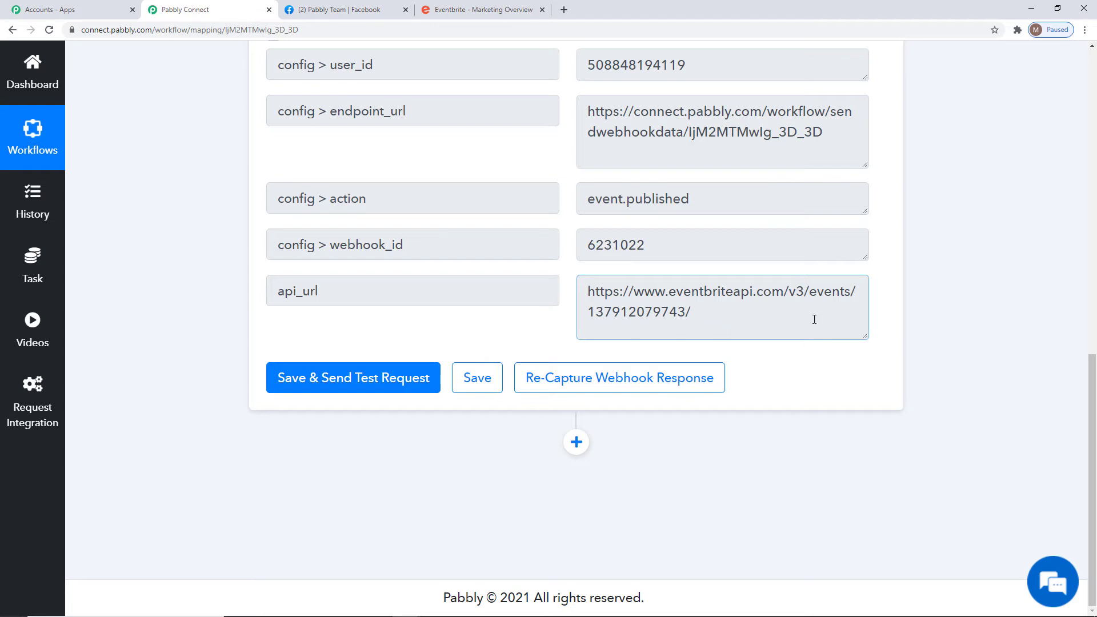
# Step: Add an action step after the trigger using Text Formatter with the Split Text event, and connect it
pyautogui.click(576, 442)
pyautogui.scroll(-2, 968, 372)
pyautogui.scroll(-2, 967, 372)
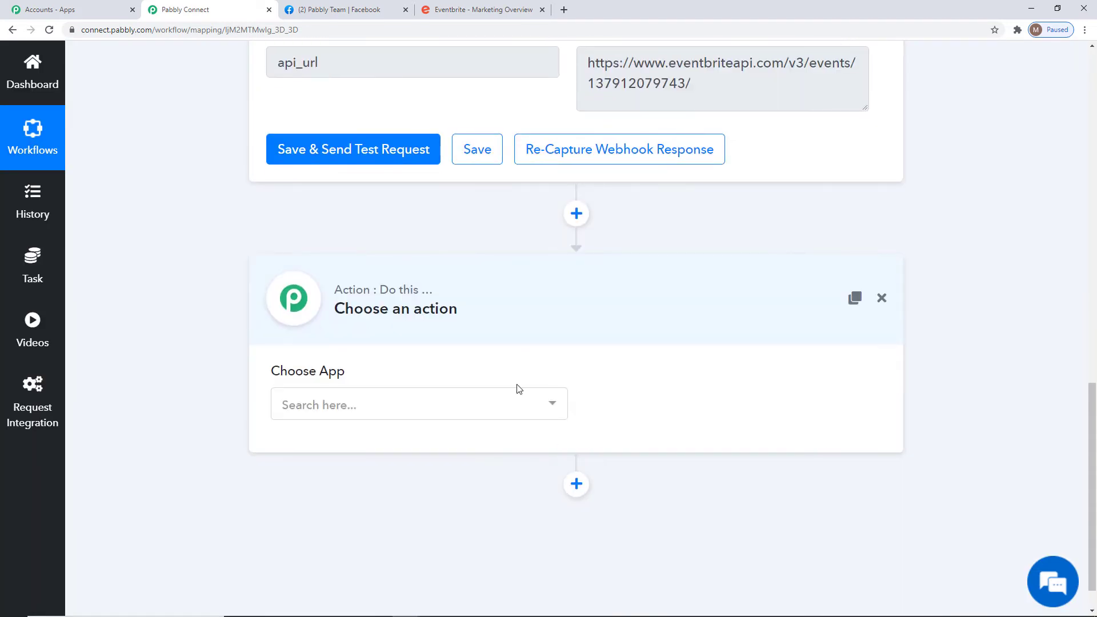
pyautogui.click(501, 417)
pyautogui.write('text')
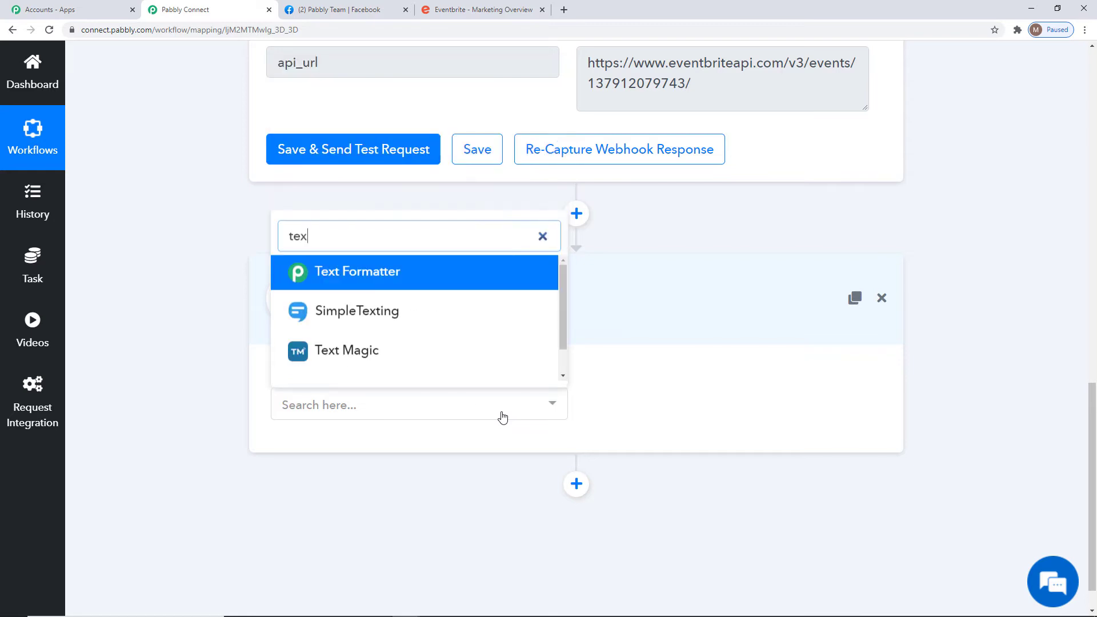
pyautogui.click(419, 272)
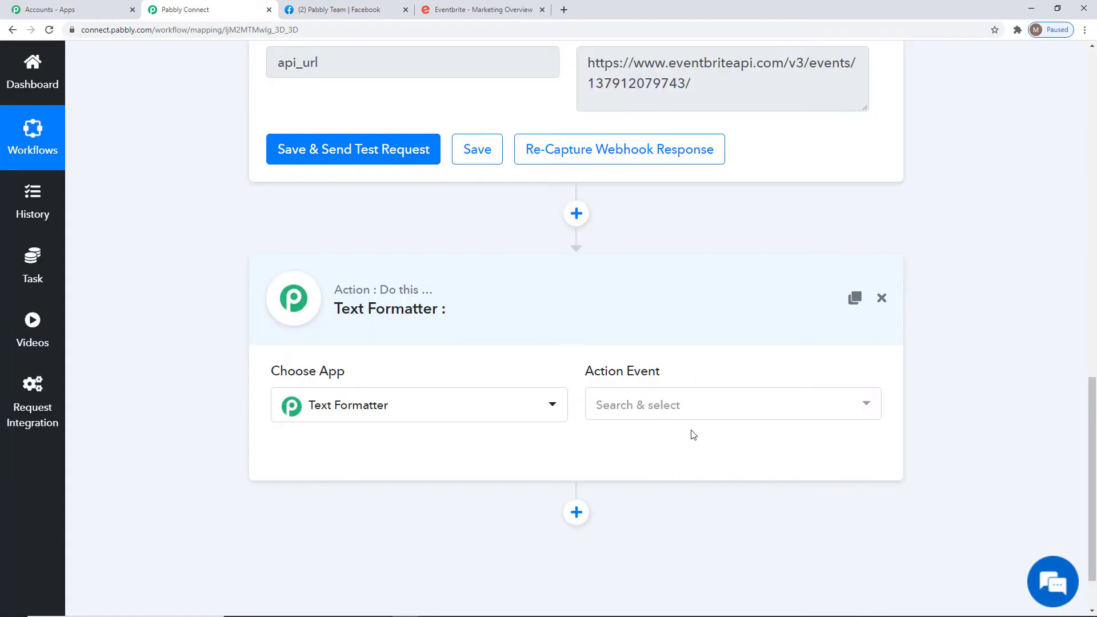
pyautogui.click(680, 409)
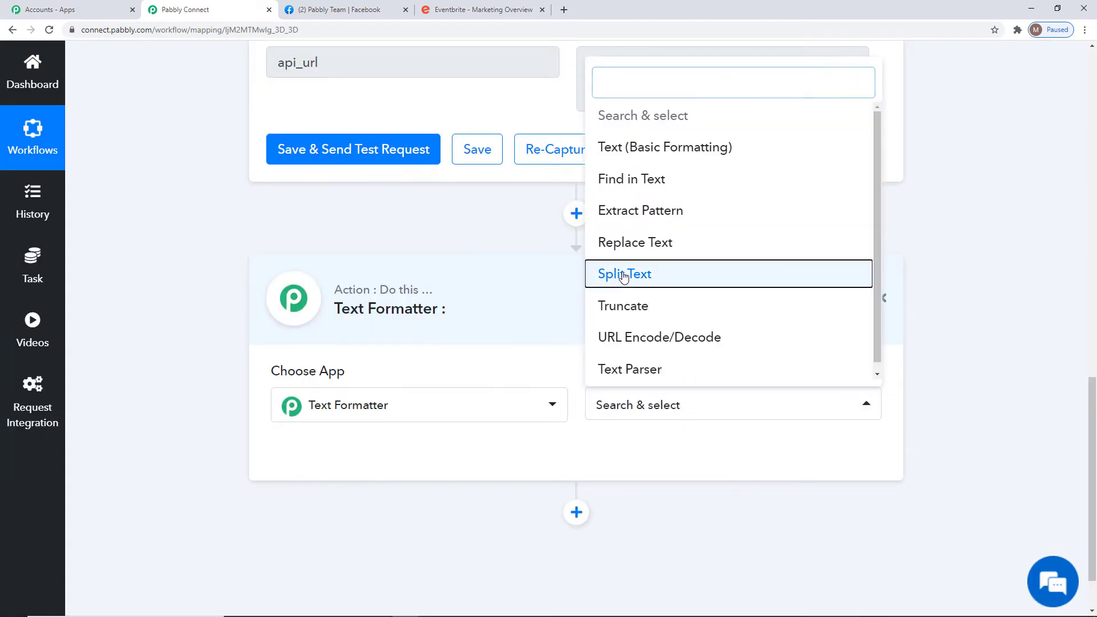
pyautogui.click(603, 278)
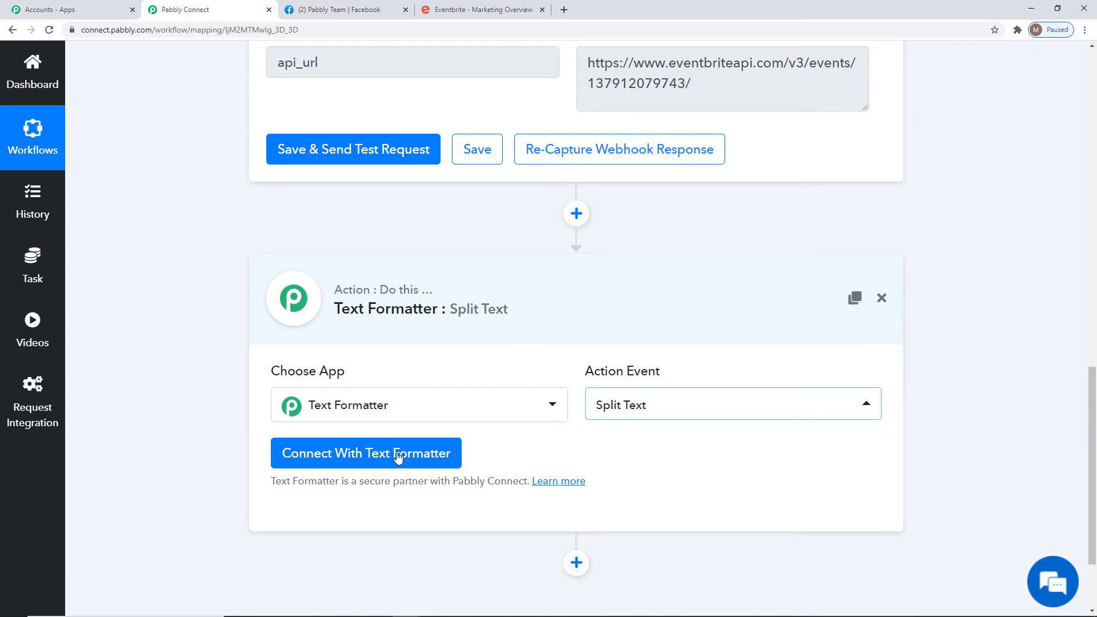
pyautogui.click(370, 454)
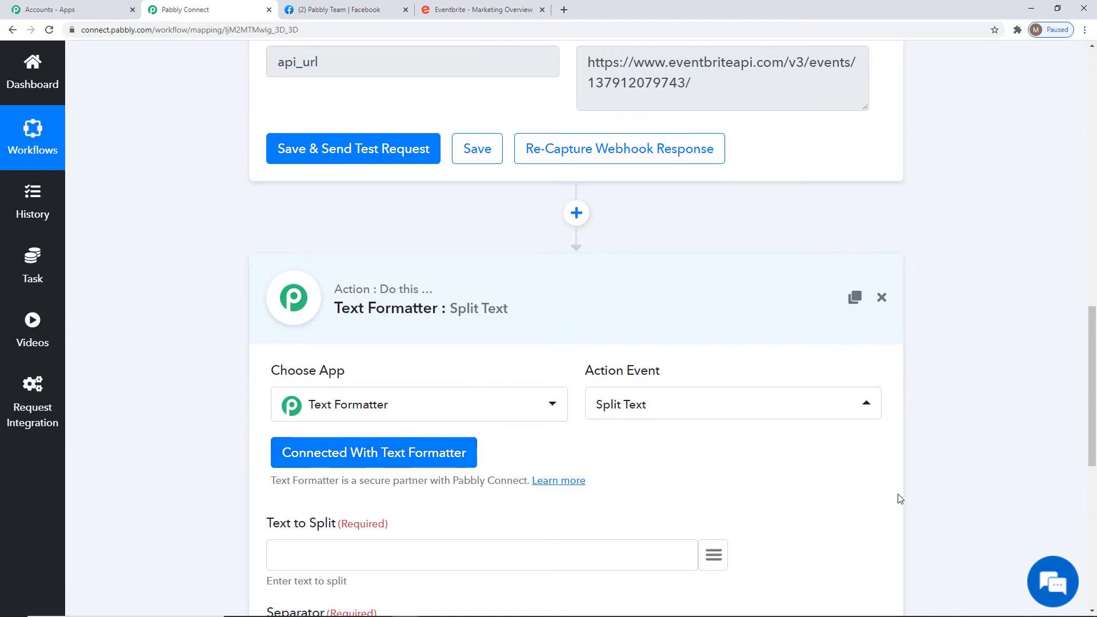
# Step: Map the trigger's api_url as the text to split and set the separator to "/"
pyautogui.scroll(-3, 510, 389)
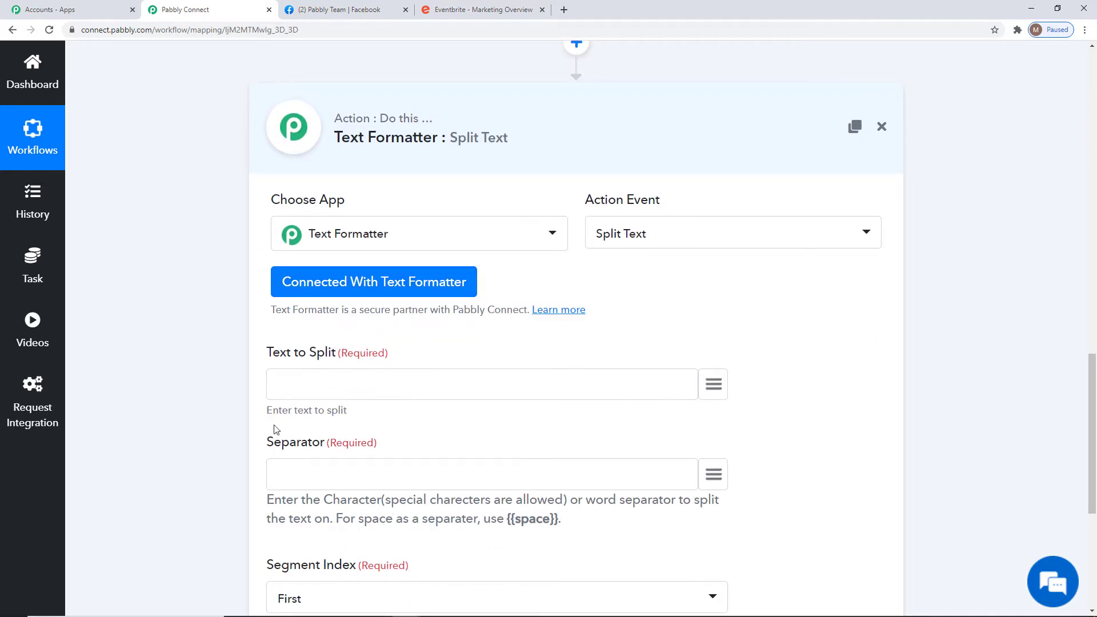
pyautogui.click(712, 384)
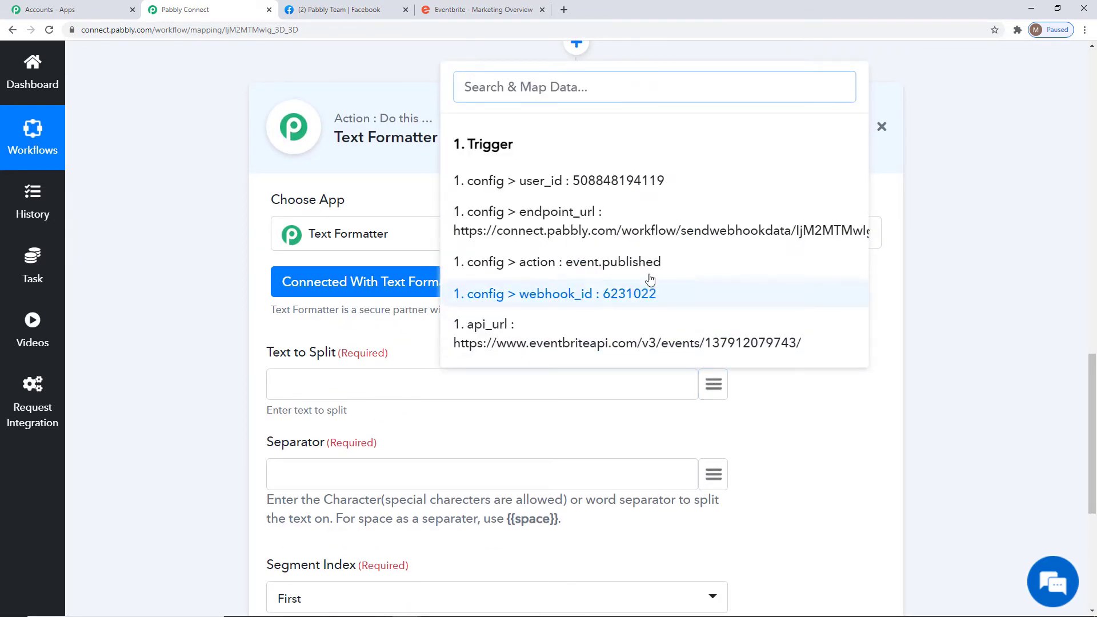
pyautogui.scroll(-1, 650, 277)
pyautogui.scroll(-1, 600, 246)
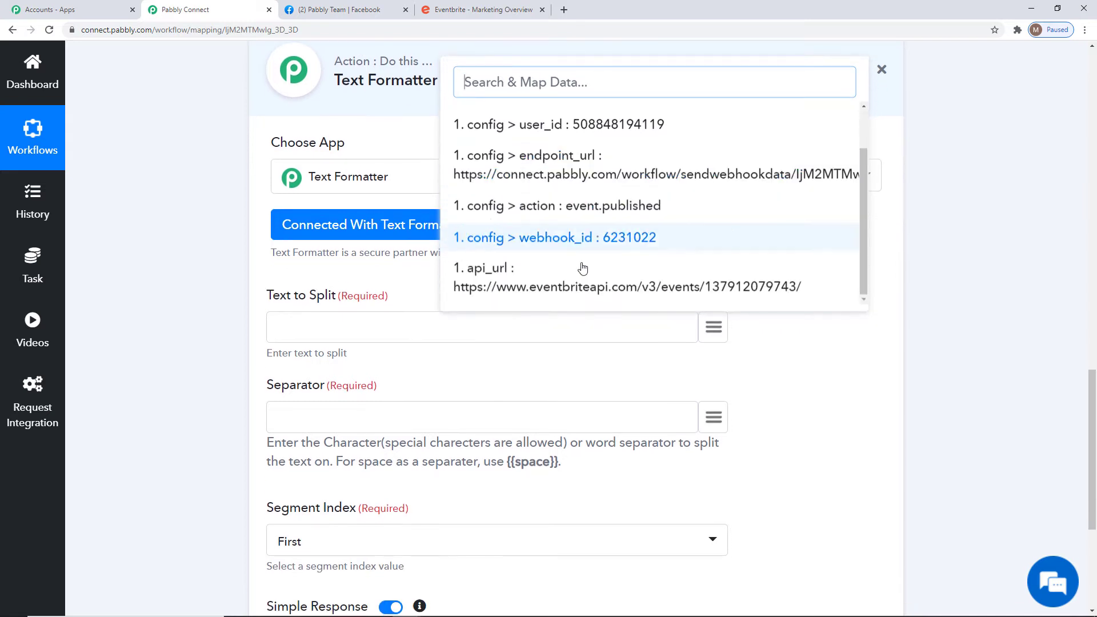
pyautogui.click(672, 274)
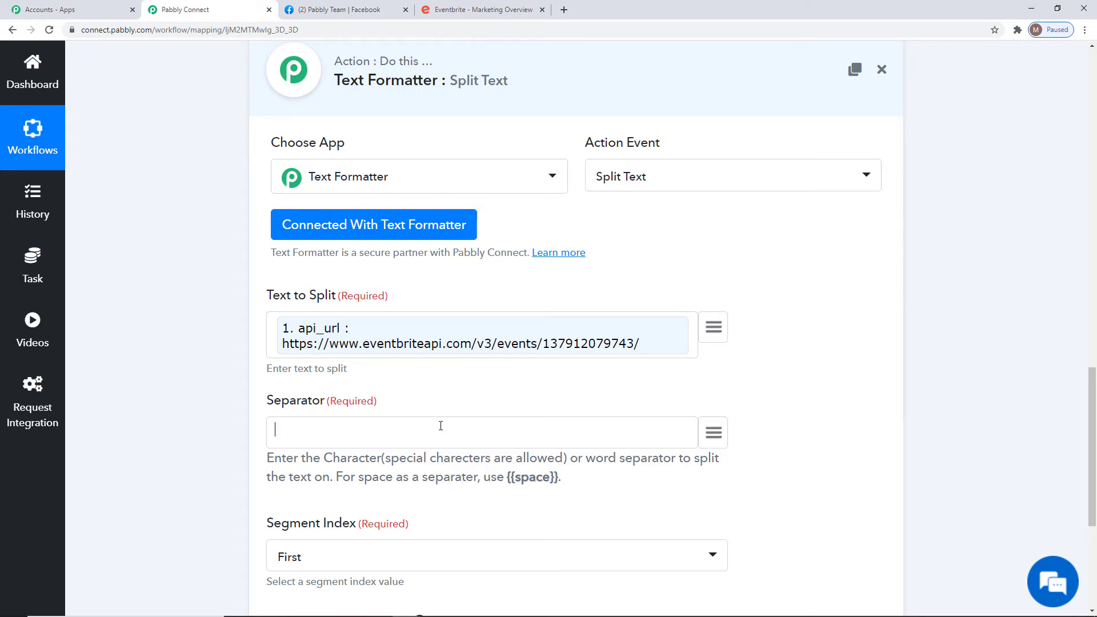
pyautogui.scroll(-2, 251, 443)
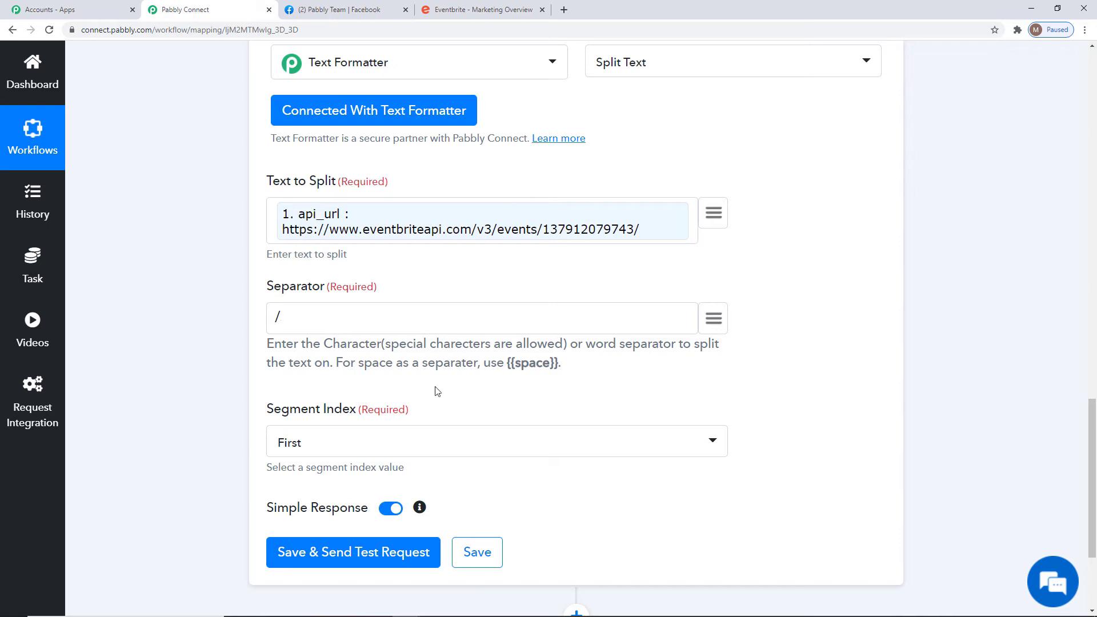
# Step: Set the segment index of the Split Text action to Second to Last
pyautogui.click(493, 439)
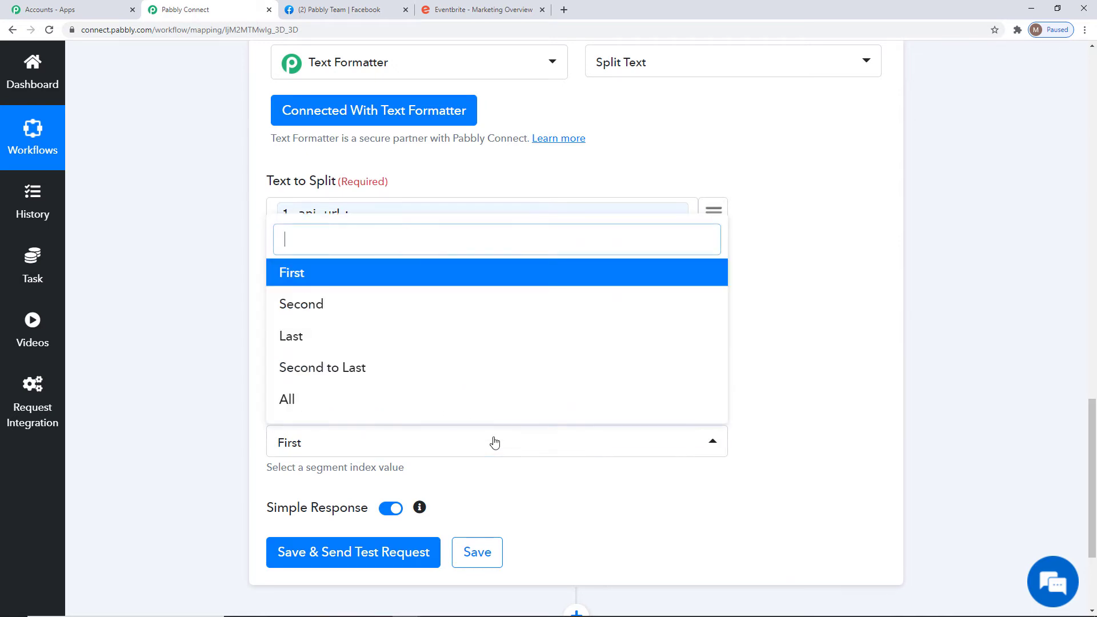
pyautogui.click(871, 370)
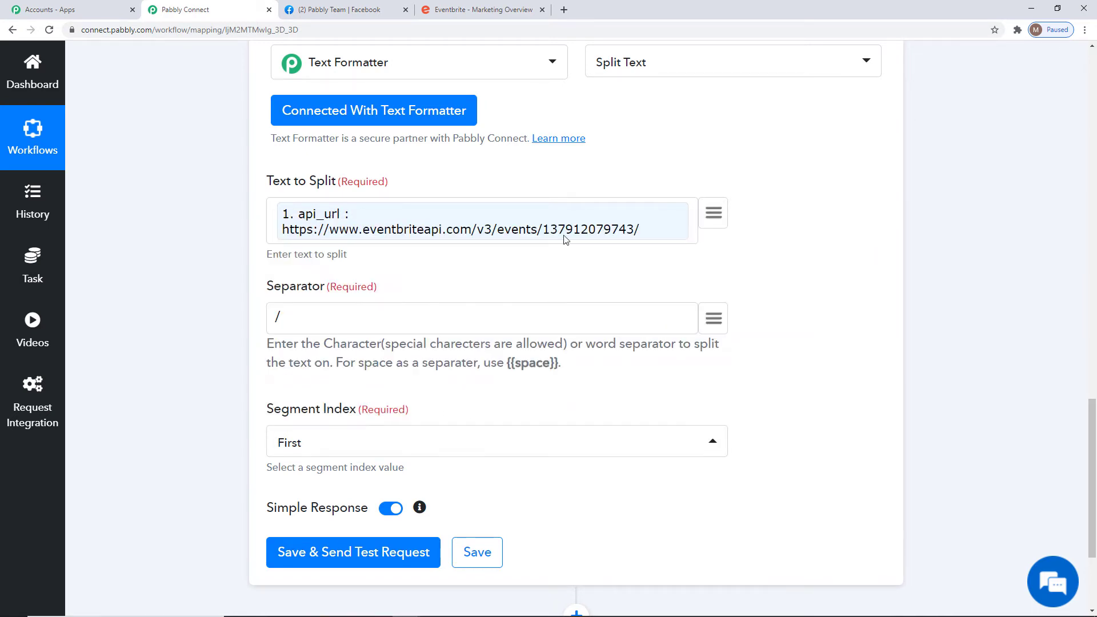
pyautogui.click(548, 447)
pyautogui.click(348, 369)
pyautogui.scroll(-2, 844, 405)
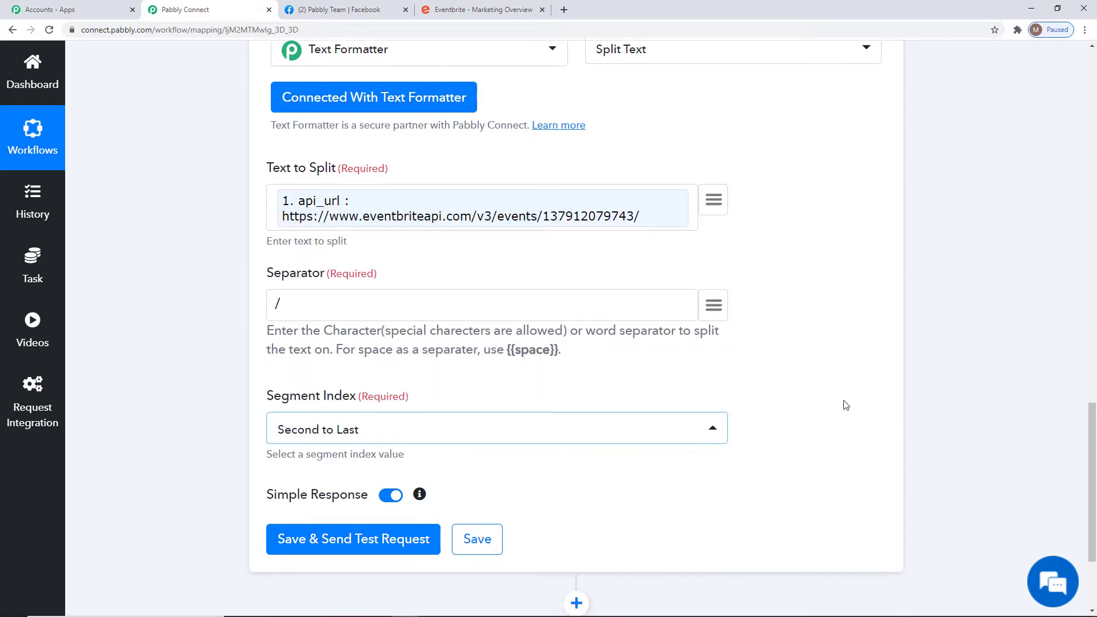
# Step: Send a test request for the Split Text action and save the action with its response
pyautogui.click(297, 439)
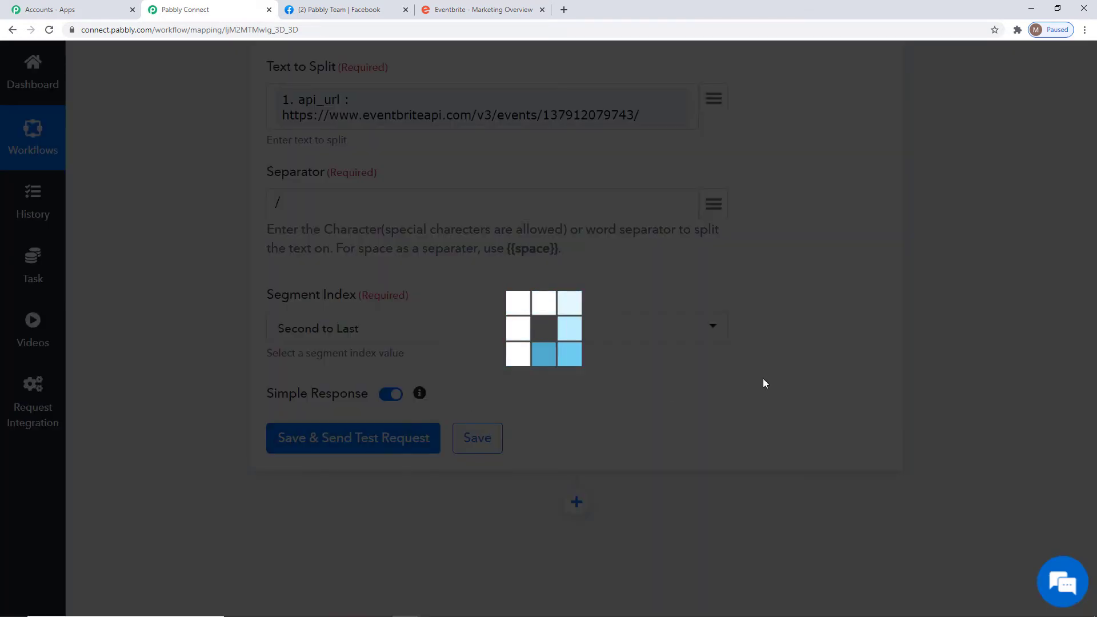
pyautogui.scroll(-3, 930, 368)
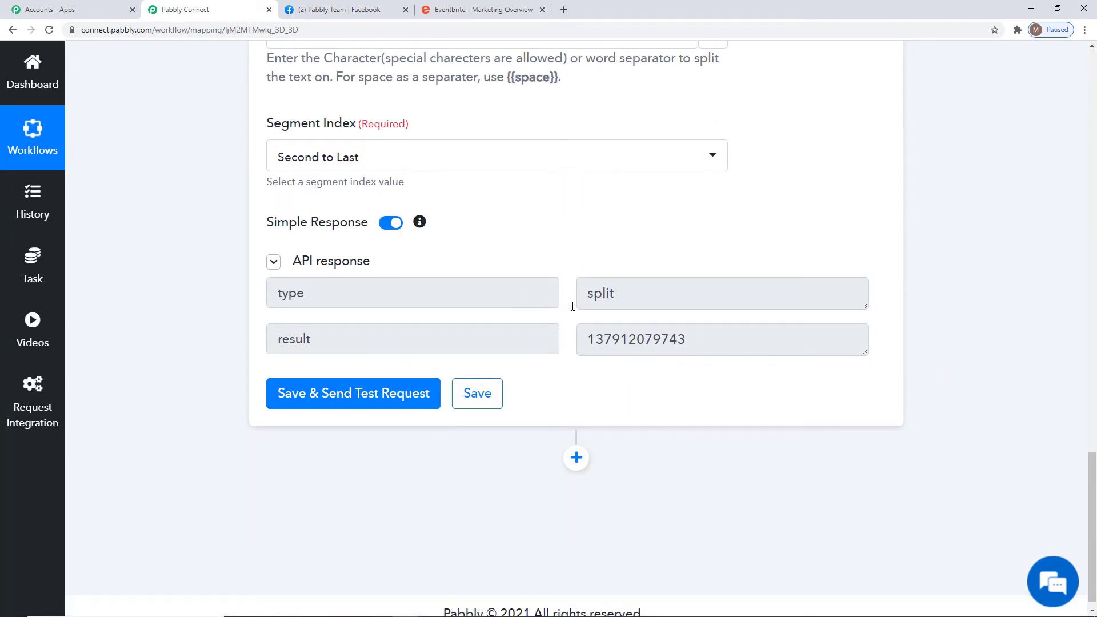
pyautogui.click(477, 393)
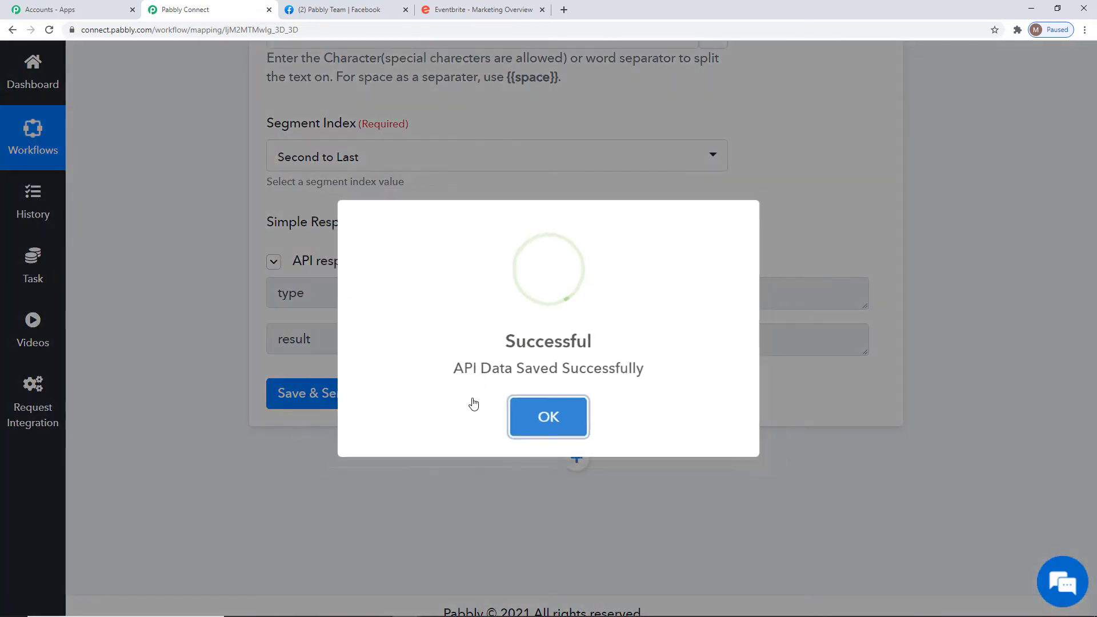
pyautogui.click(549, 421)
pyautogui.scroll(-1, 965, 357)
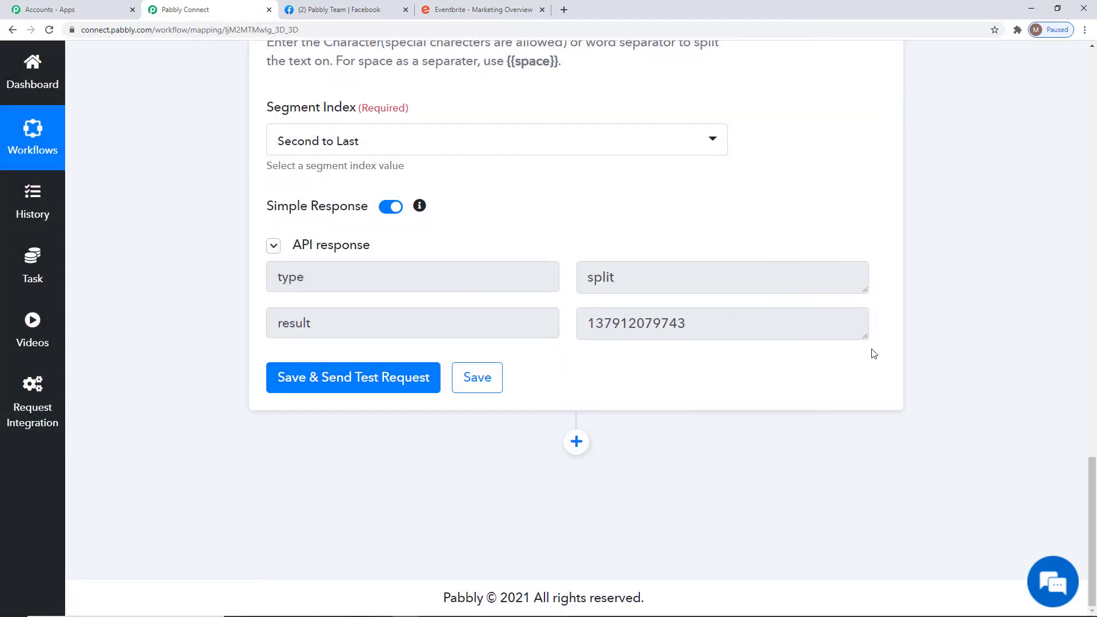
# Step: Add another action step after Split Text using Eventbrite with the Get Event action
pyautogui.click(576, 442)
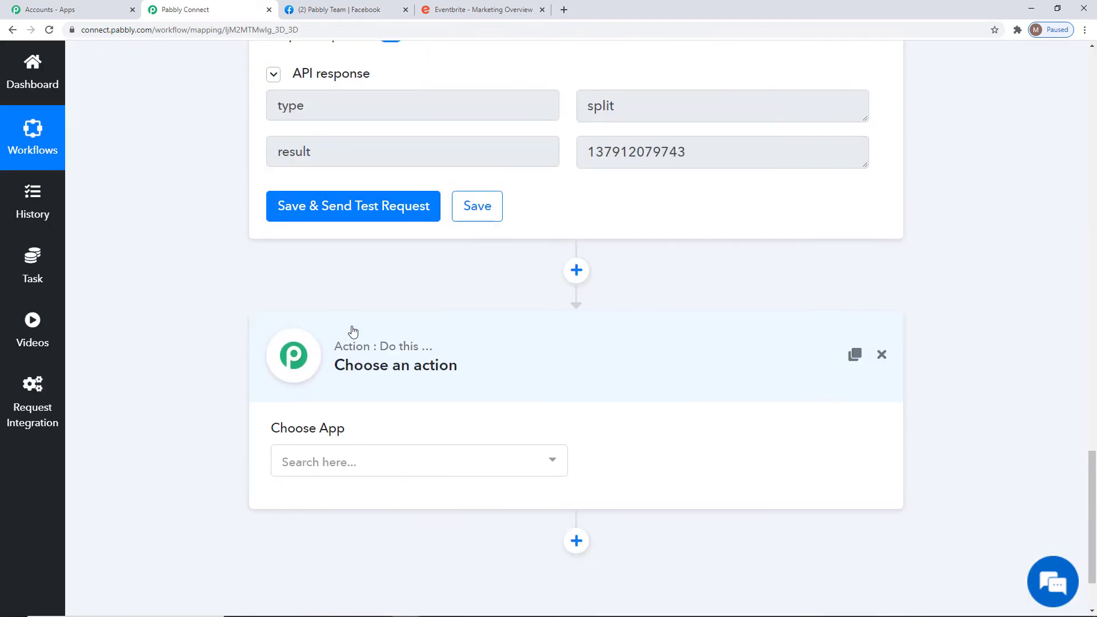
pyautogui.click(431, 472)
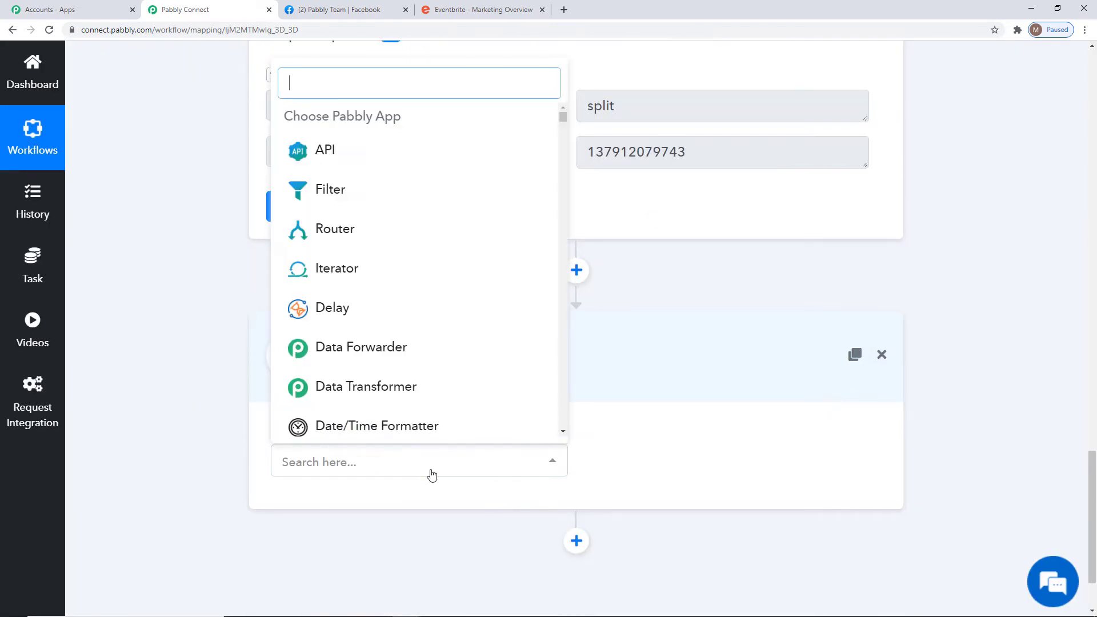
pyautogui.write('even')
pyautogui.click(364, 331)
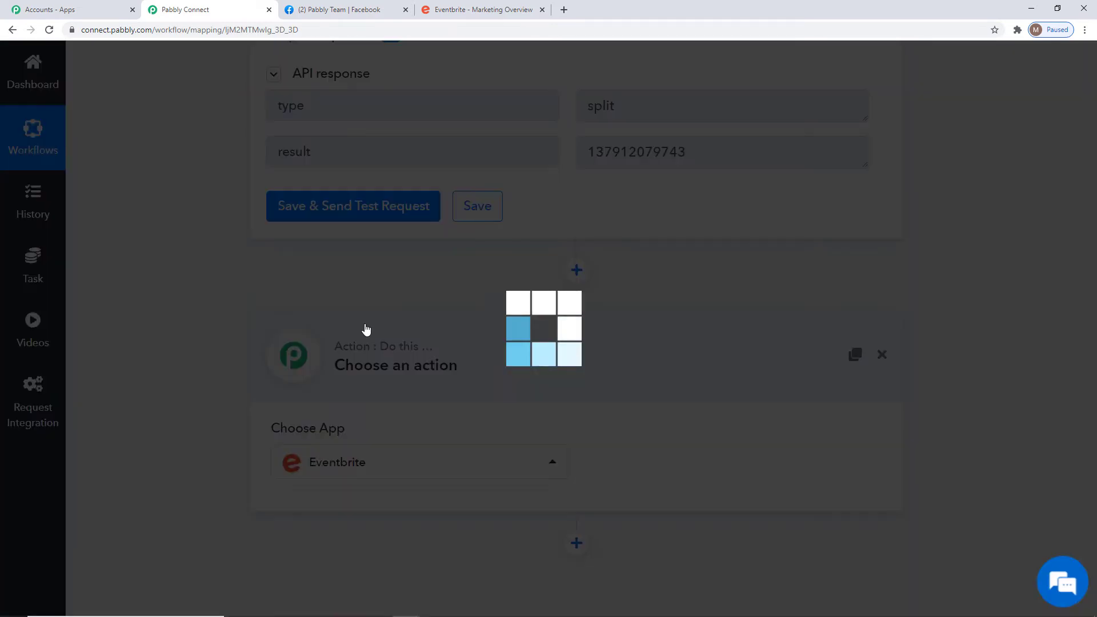
pyautogui.click(640, 459)
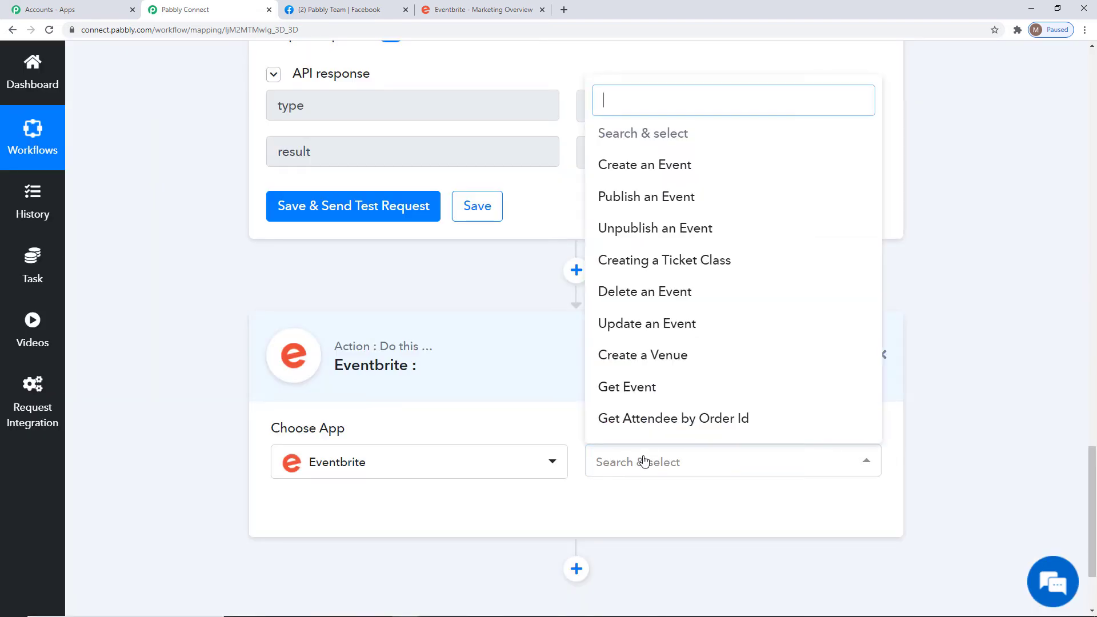
pyautogui.click(639, 394)
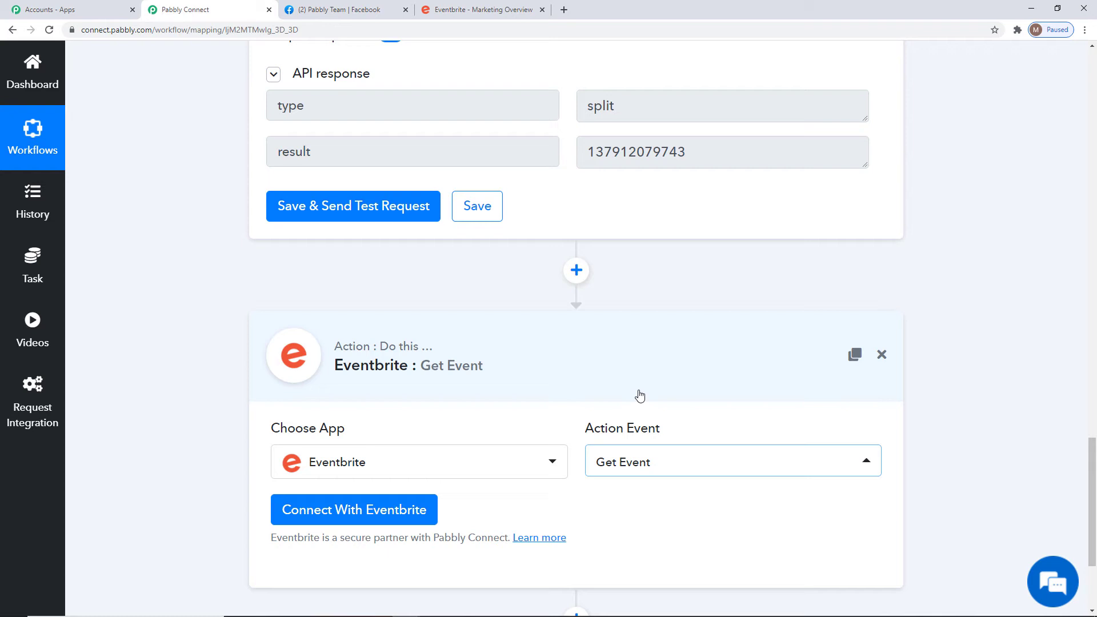
# Step: Connect the Get Event action to Eventbrite using the existing Eventbrite #3 credentials
pyautogui.click(344, 514)
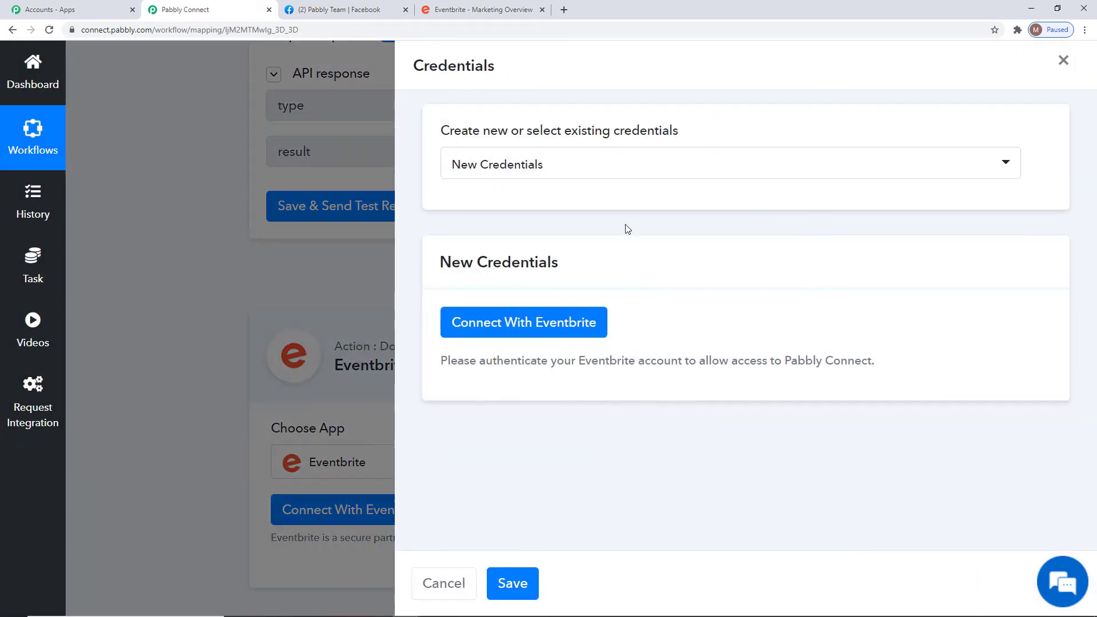
pyautogui.click(502, 165)
pyautogui.click(552, 337)
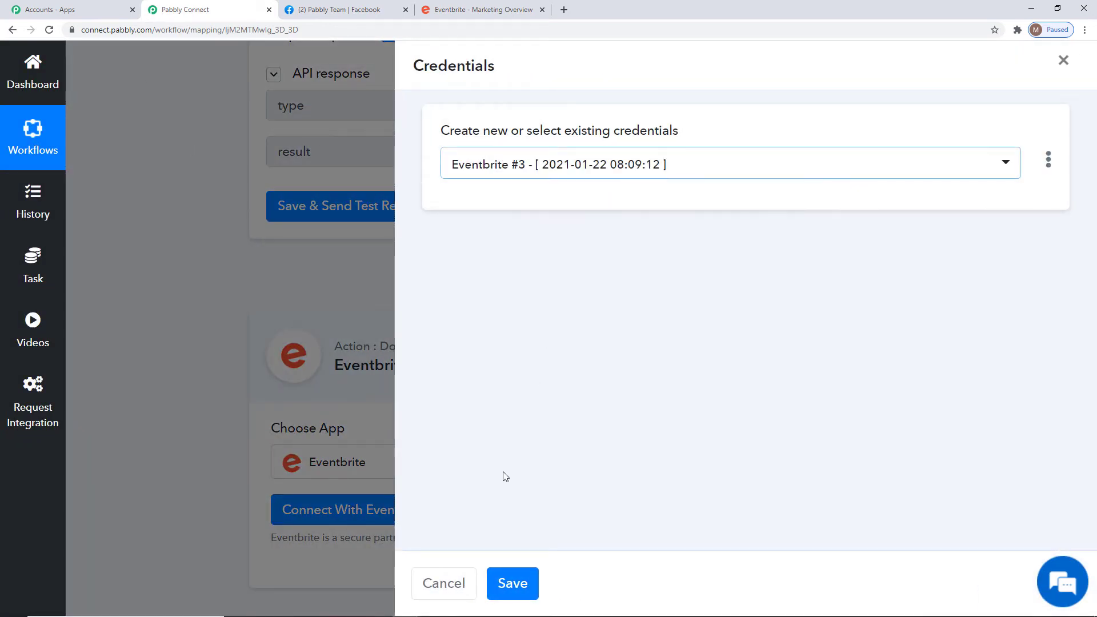
pyautogui.click(512, 582)
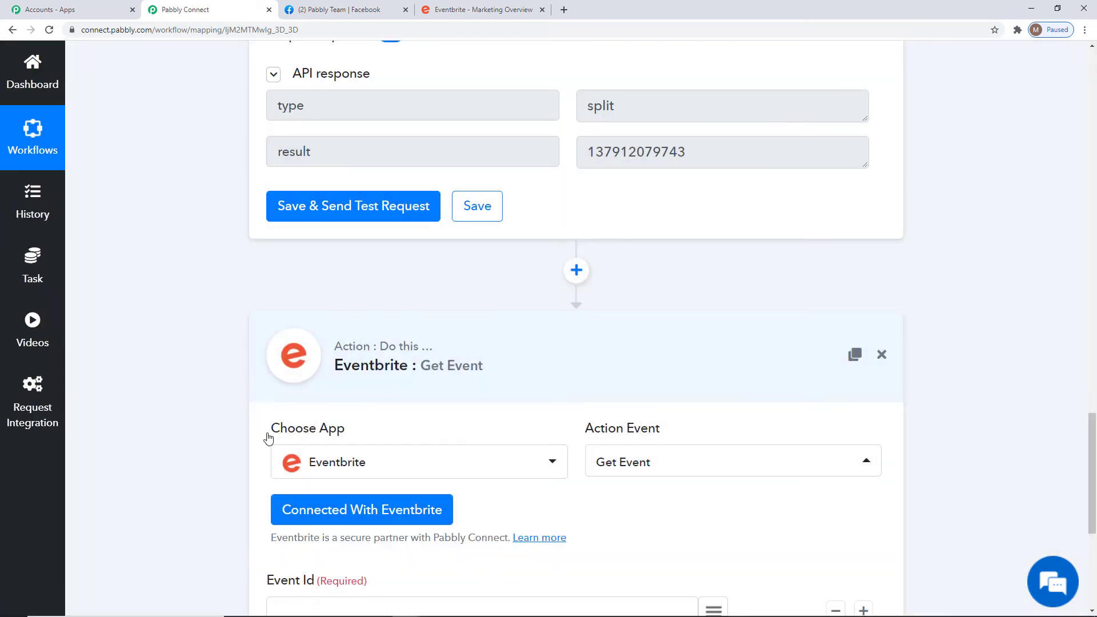
pyautogui.click(668, 315)
# Step: Map the Event Id of the Get Event action to the Split Text result and send a test request
pyautogui.scroll(-4, 668, 316)
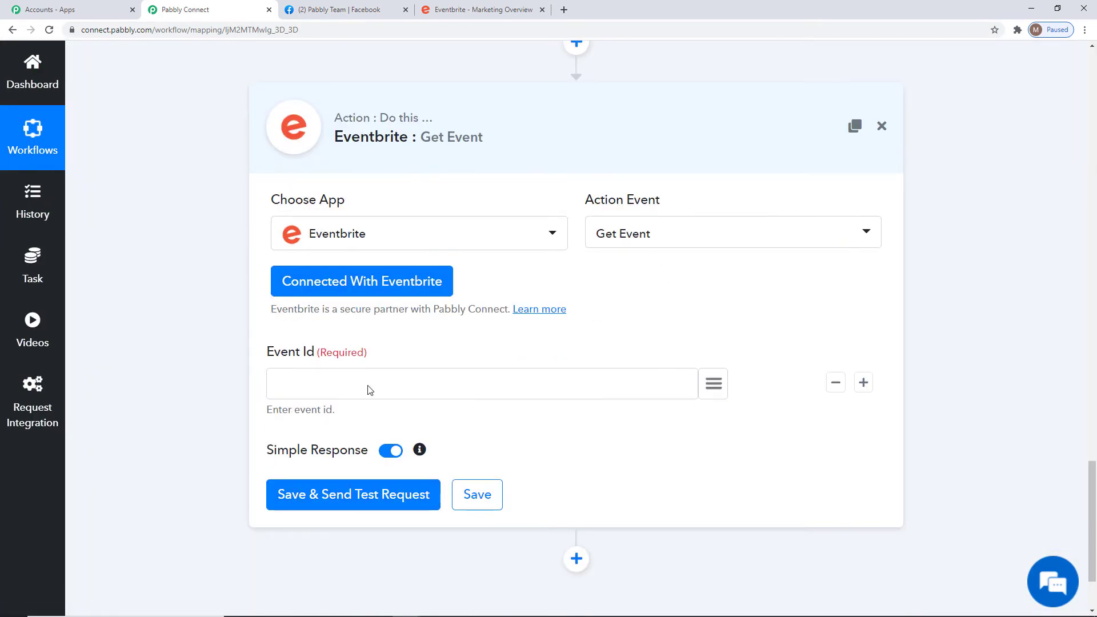
pyautogui.scroll(5, 587, 203)
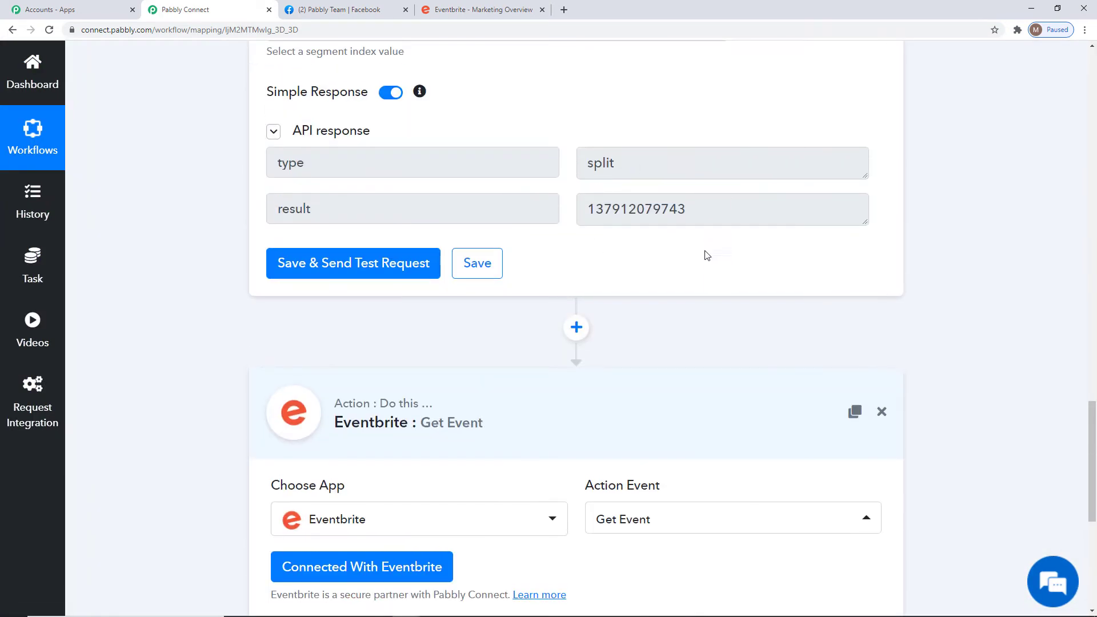
pyautogui.scroll(-6, 631, 534)
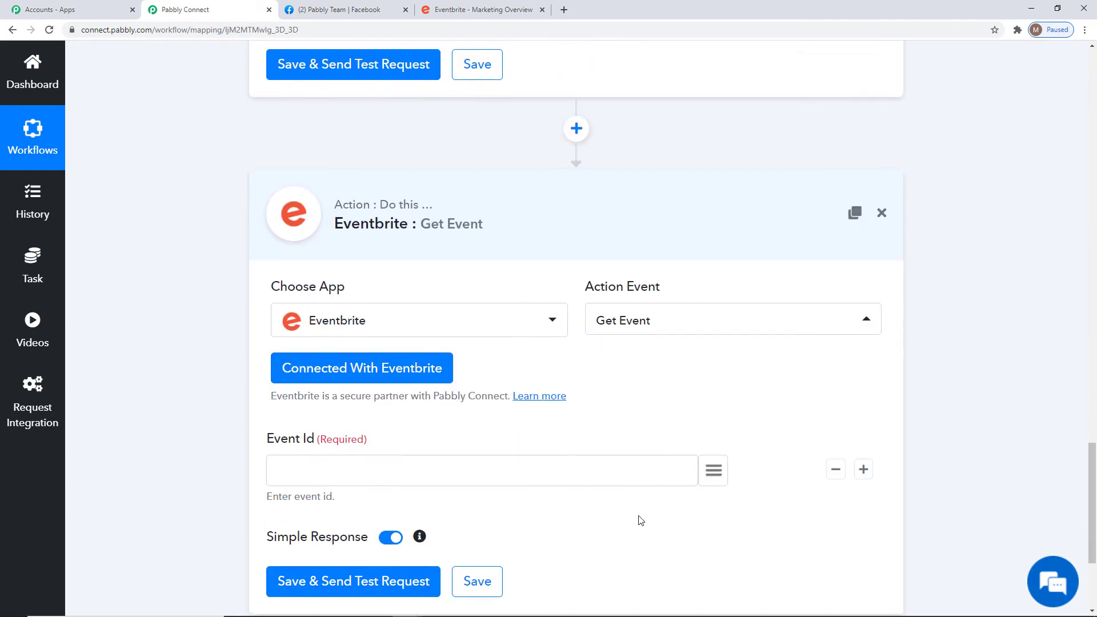
pyautogui.click(713, 327)
pyautogui.scroll(-5, 590, 514)
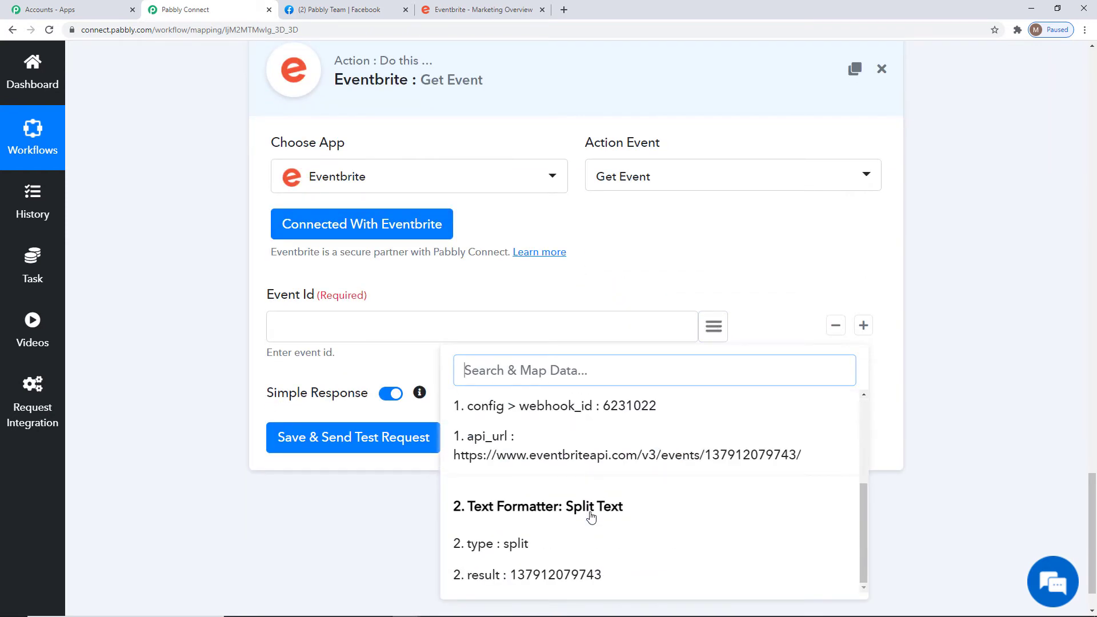
pyautogui.click(550, 580)
pyautogui.click(328, 443)
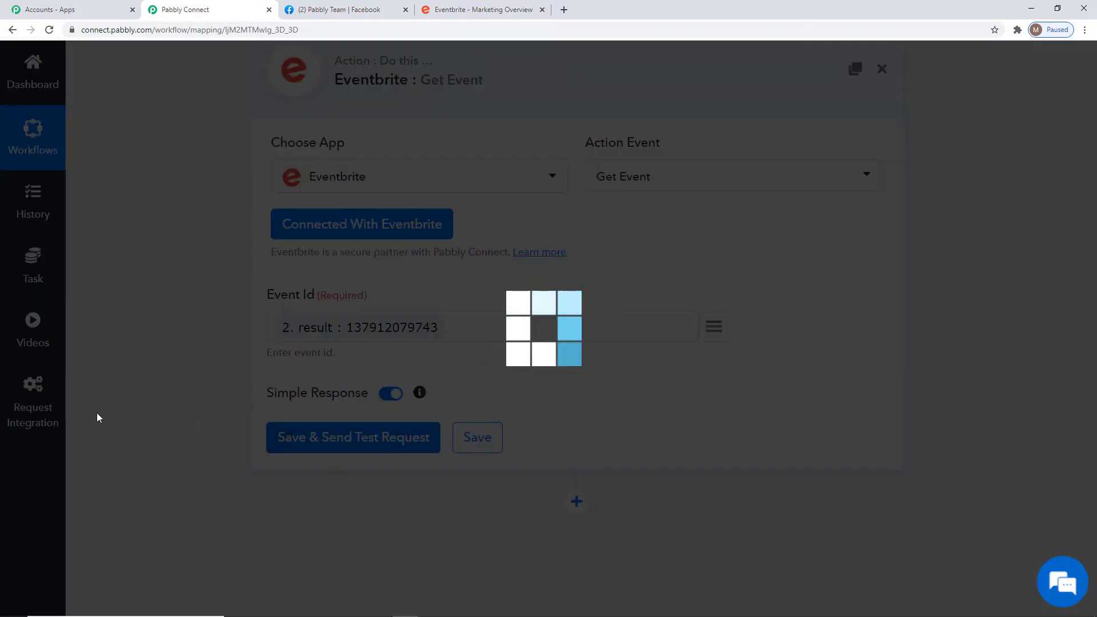
# Step: Examine the Get Event response for the event's name, description, URL, start and end times, and status
pyautogui.scroll(-3, 972, 362)
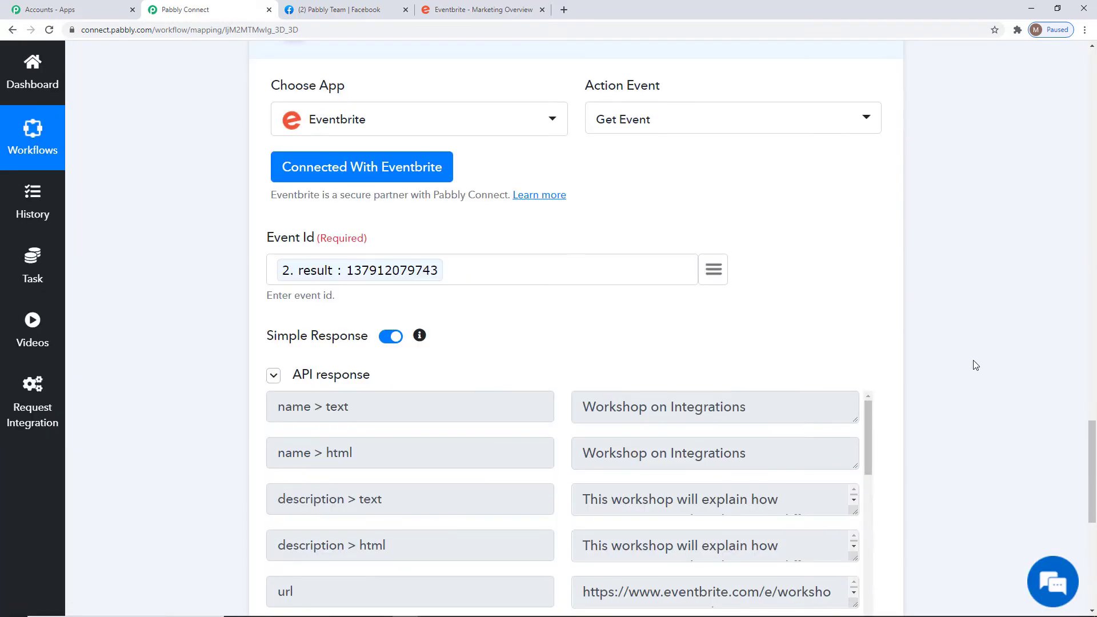
pyautogui.scroll(-1, 975, 366)
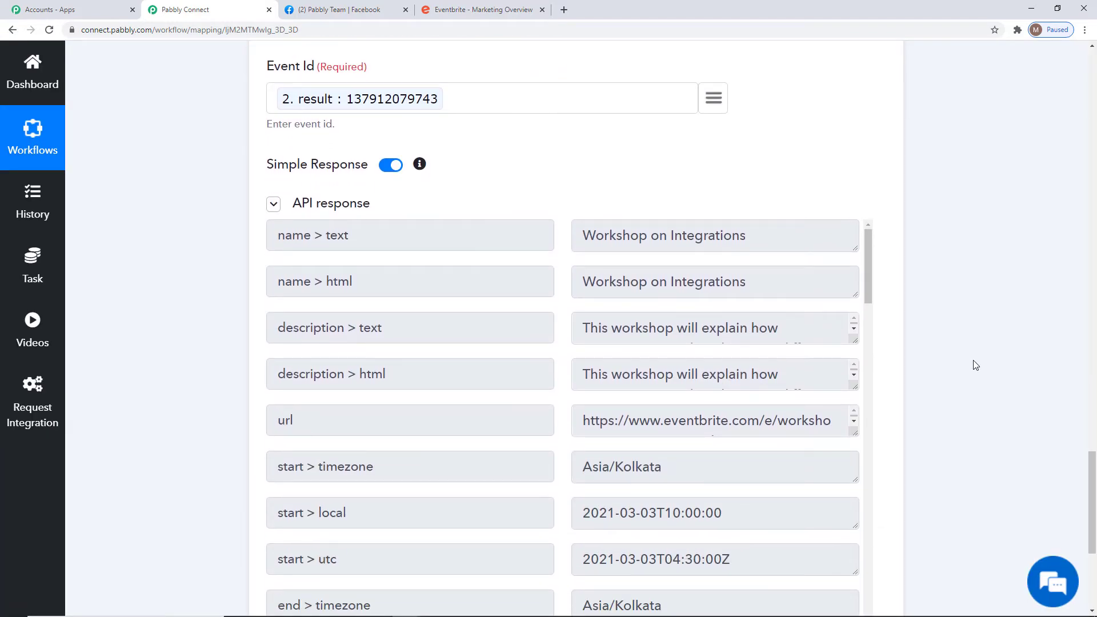
pyautogui.scroll(-1, 925, 314)
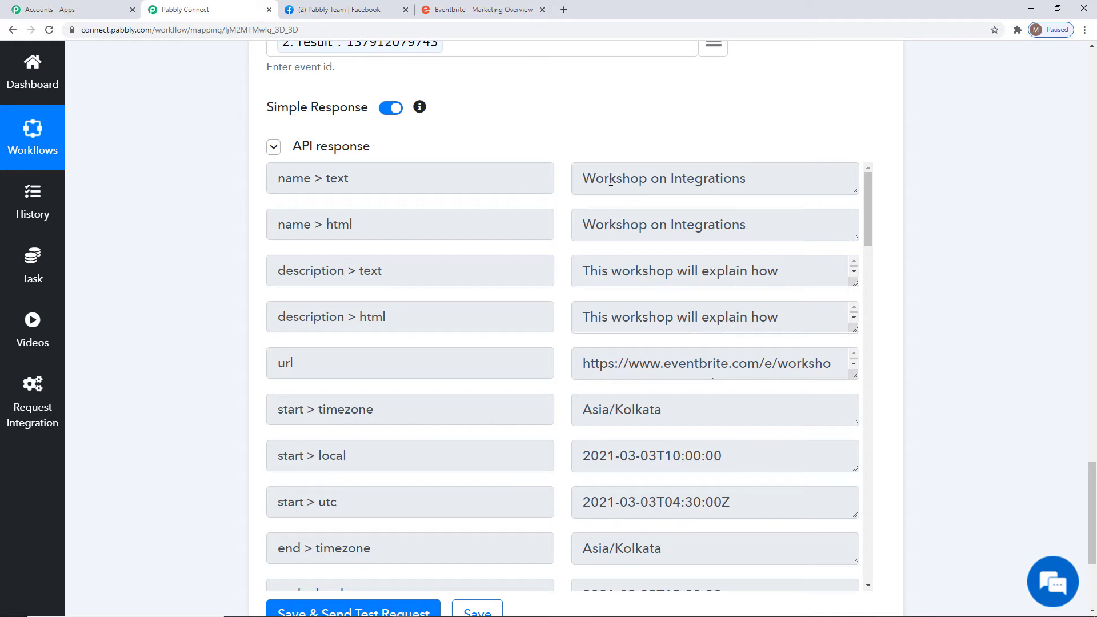
pyautogui.moveTo(574, 178); pyautogui.dragTo(746, 178)
pyautogui.click(696, 177)
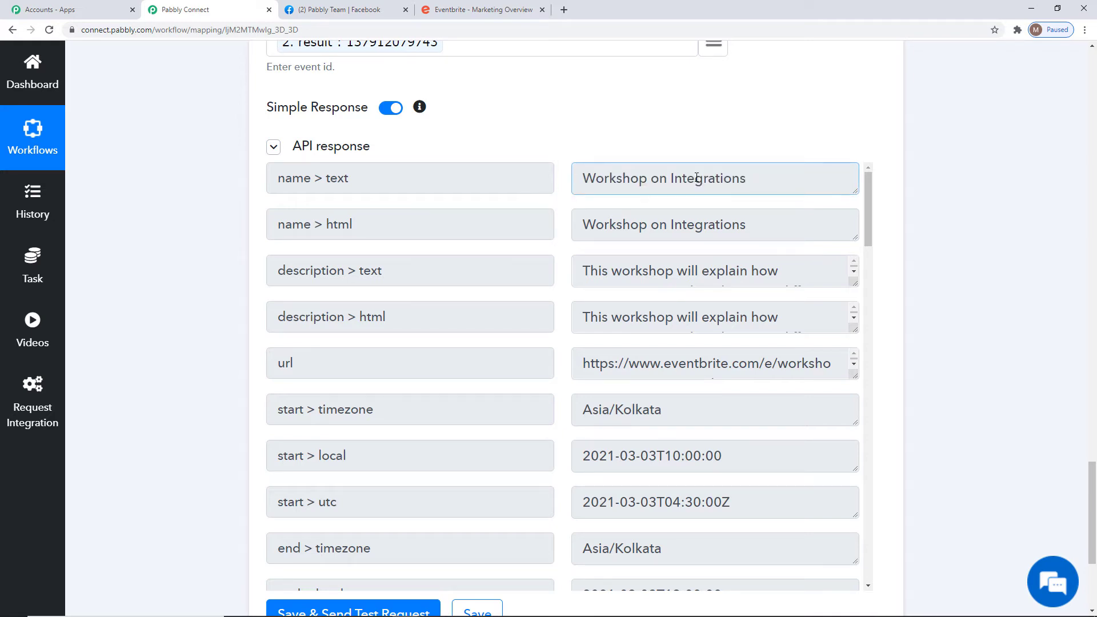
pyautogui.moveTo(851, 284); pyautogui.dragTo(856, 333)
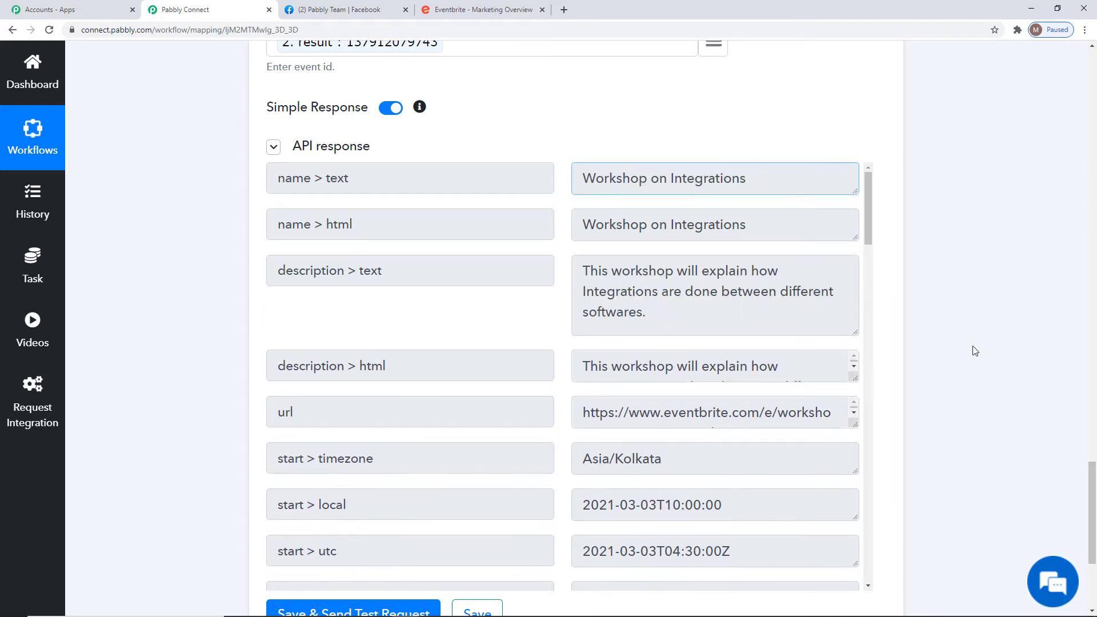
pyautogui.scroll(-4, 982, 357)
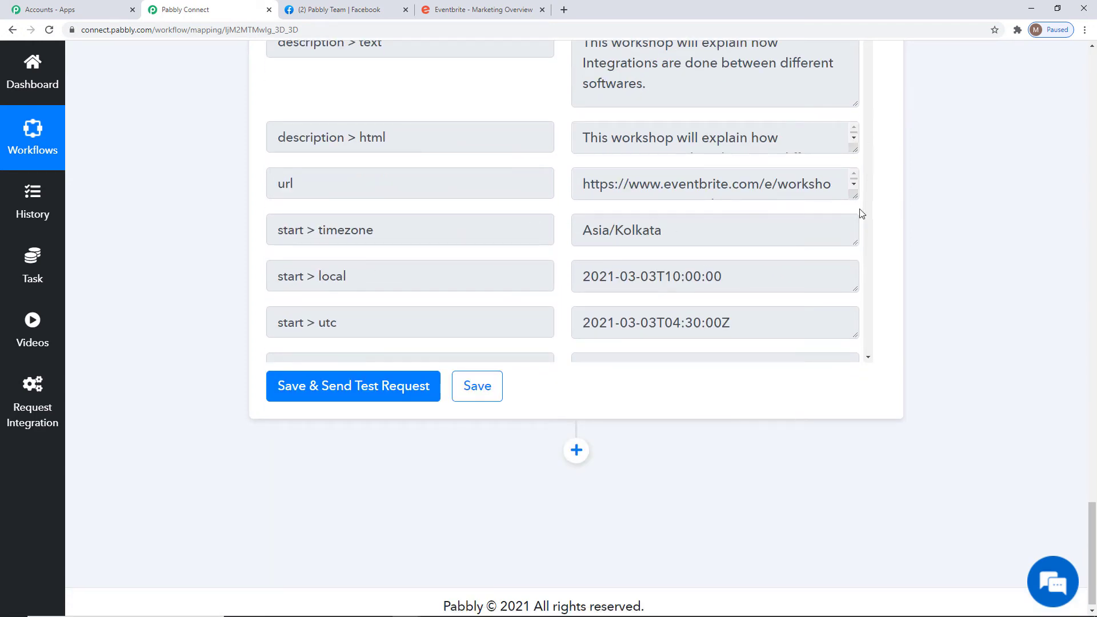
pyautogui.scroll(-2, 725, 217)
pyautogui.scroll(-3, 751, 189)
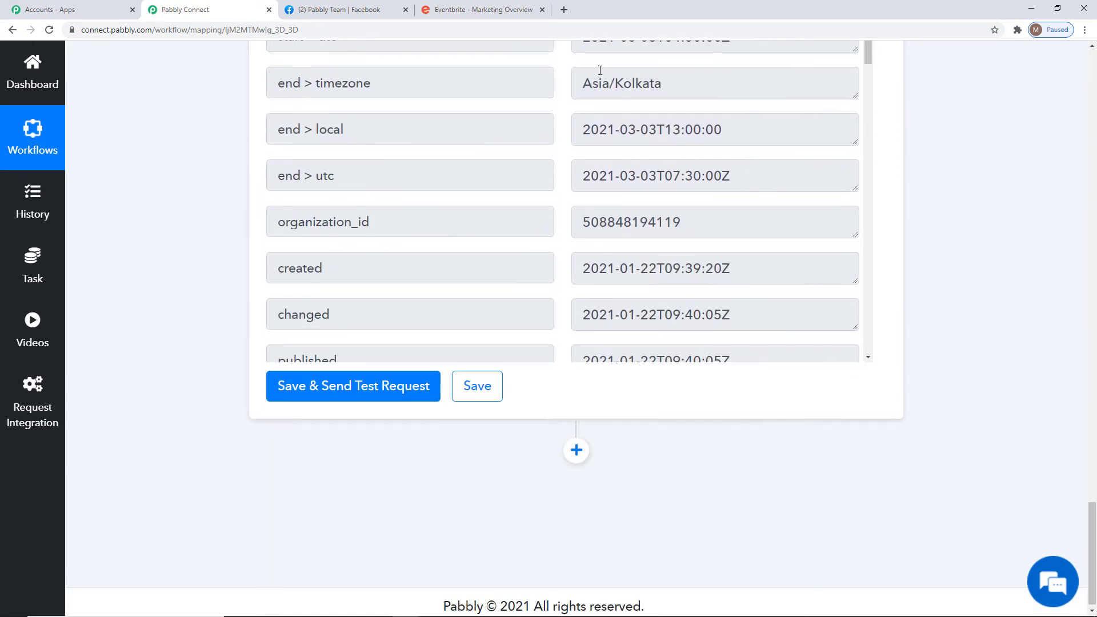
pyautogui.scroll(-4, 832, 291)
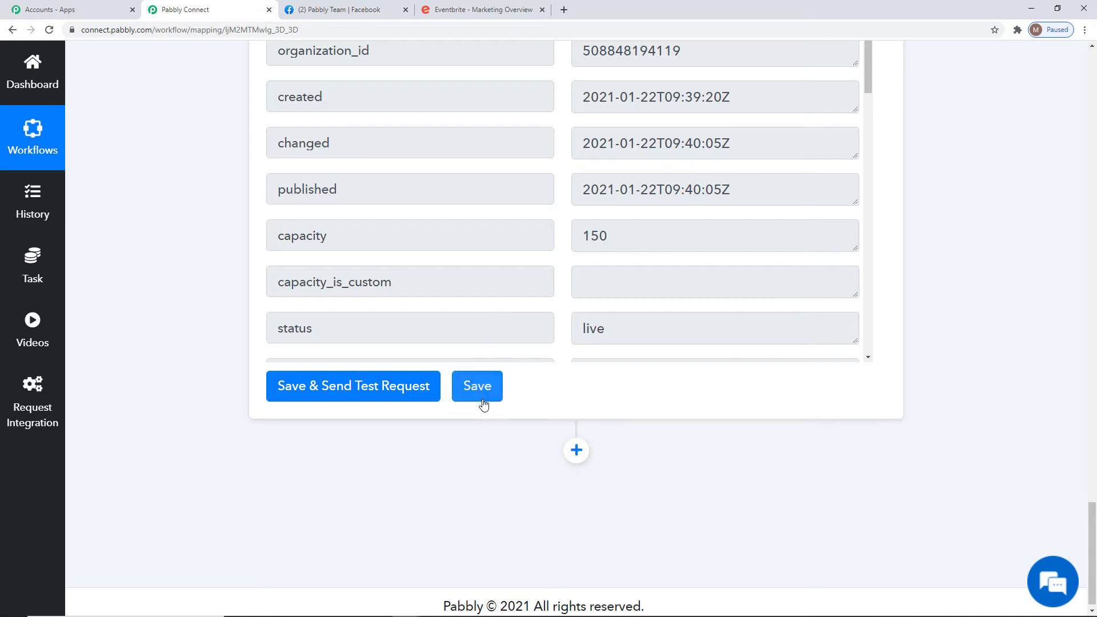
# Step: Save the Get Event action with its response
pyautogui.click(482, 390)
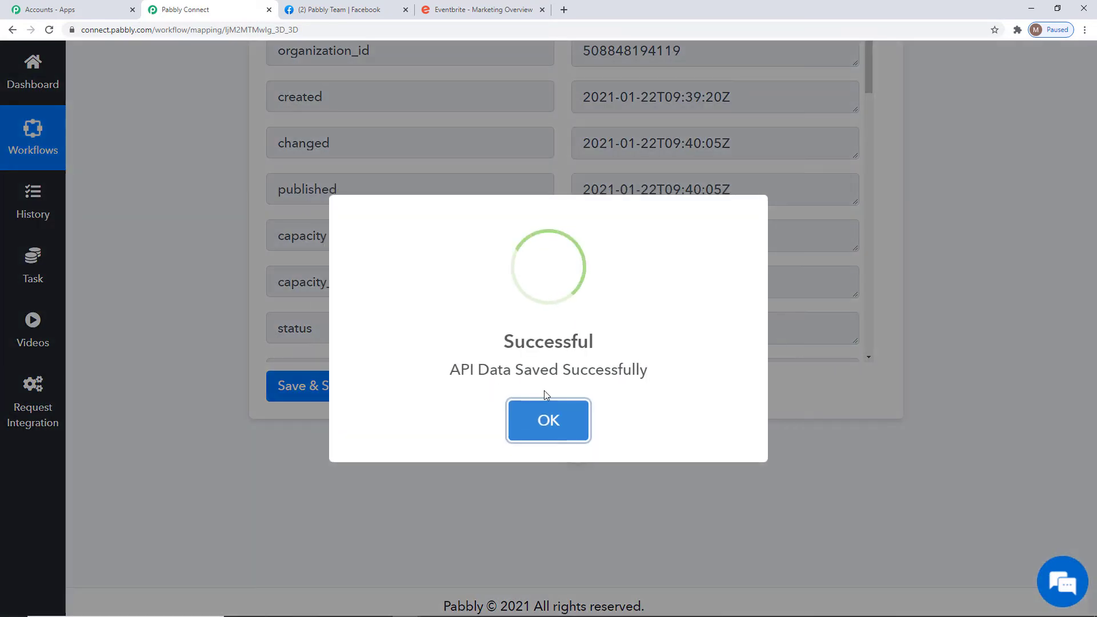
pyautogui.click(541, 419)
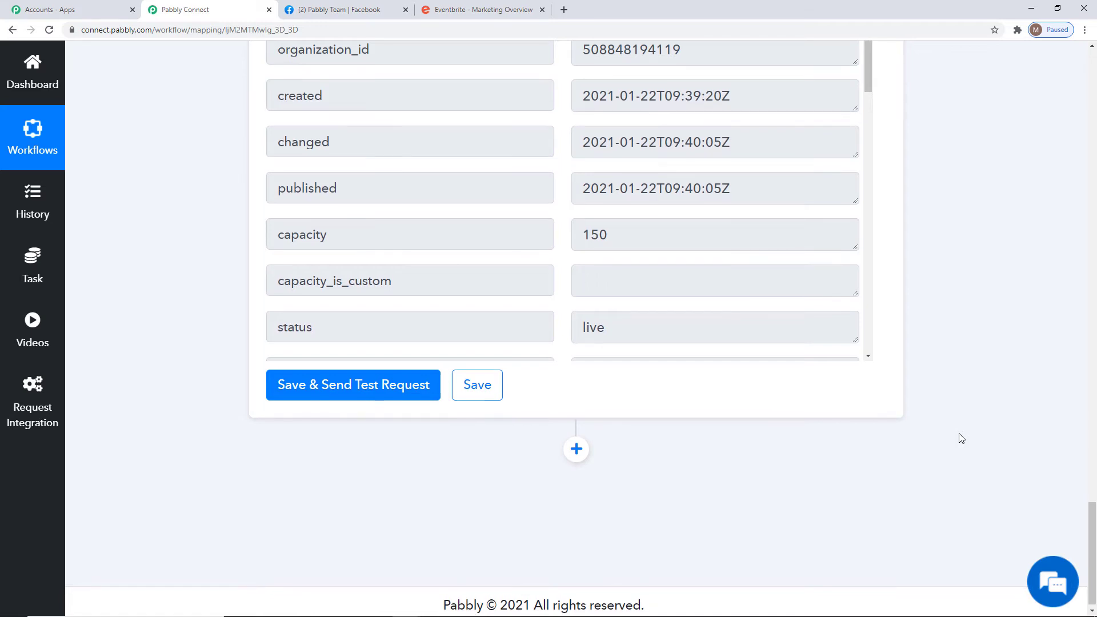
# Step: Add another action step after Get Event using Facebook Pages with the Create Page Post action
pyautogui.click(579, 440)
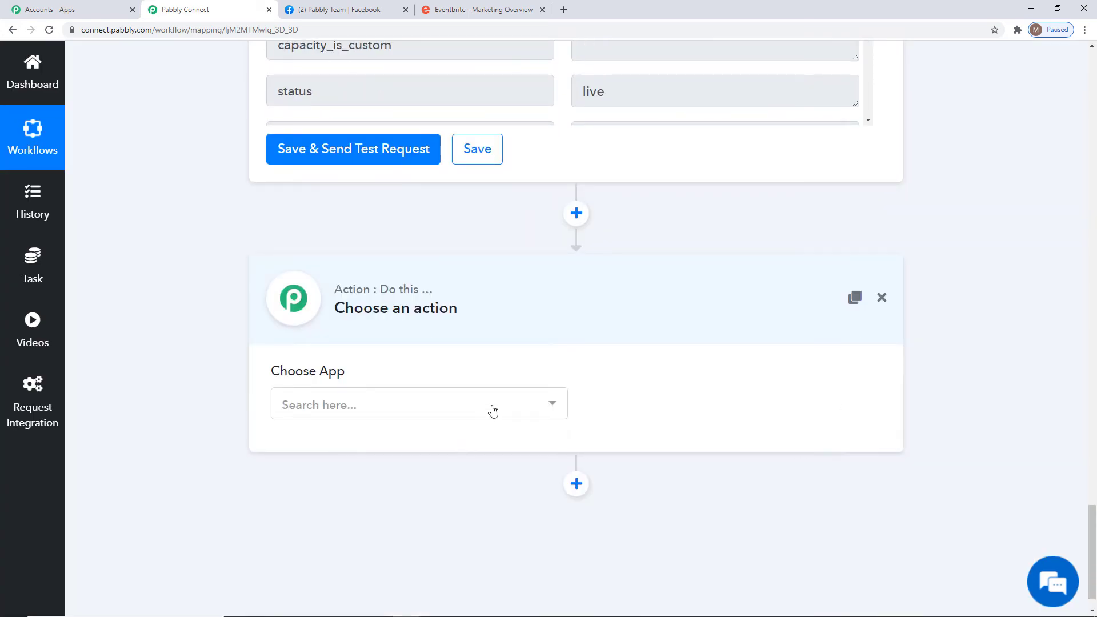
pyautogui.click(492, 409)
pyautogui.write('faceb')
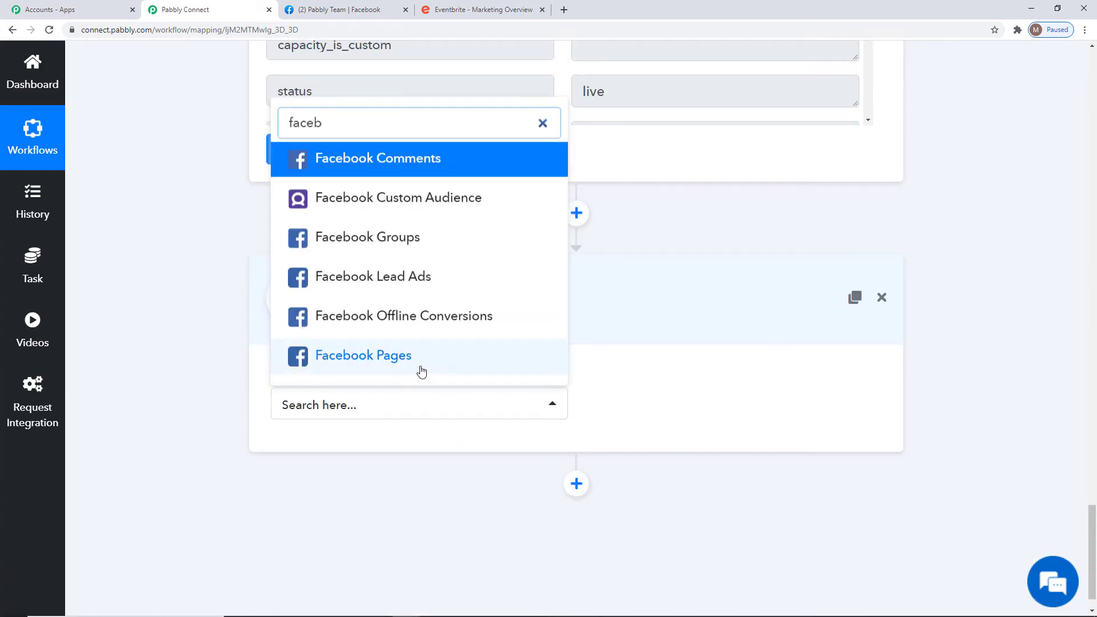
pyautogui.click(421, 372)
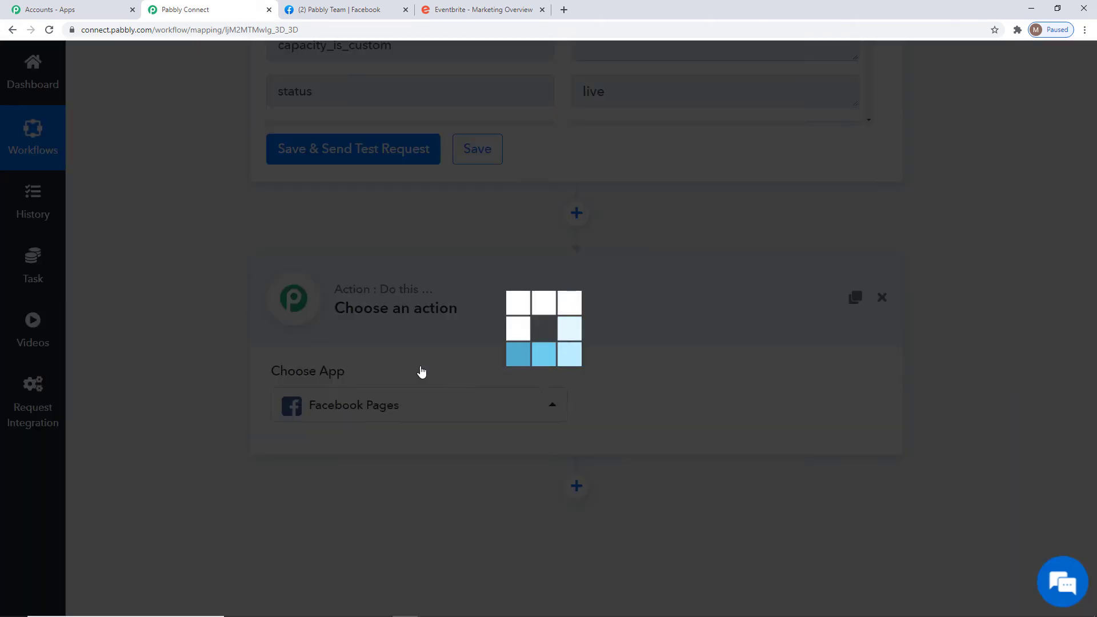
pyautogui.click(634, 400)
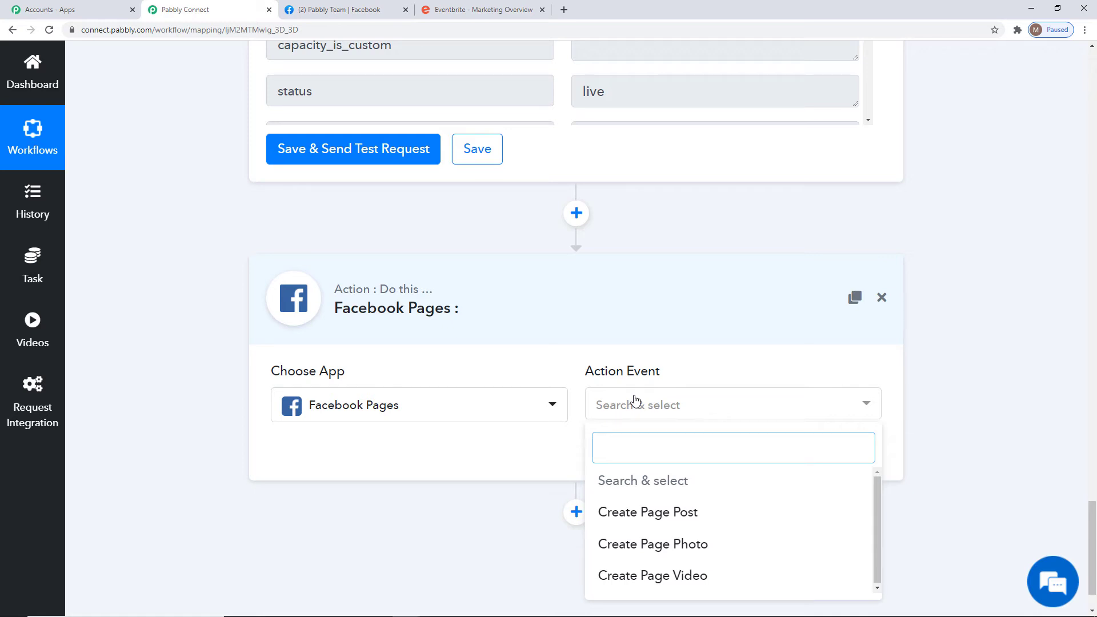
pyautogui.click(637, 511)
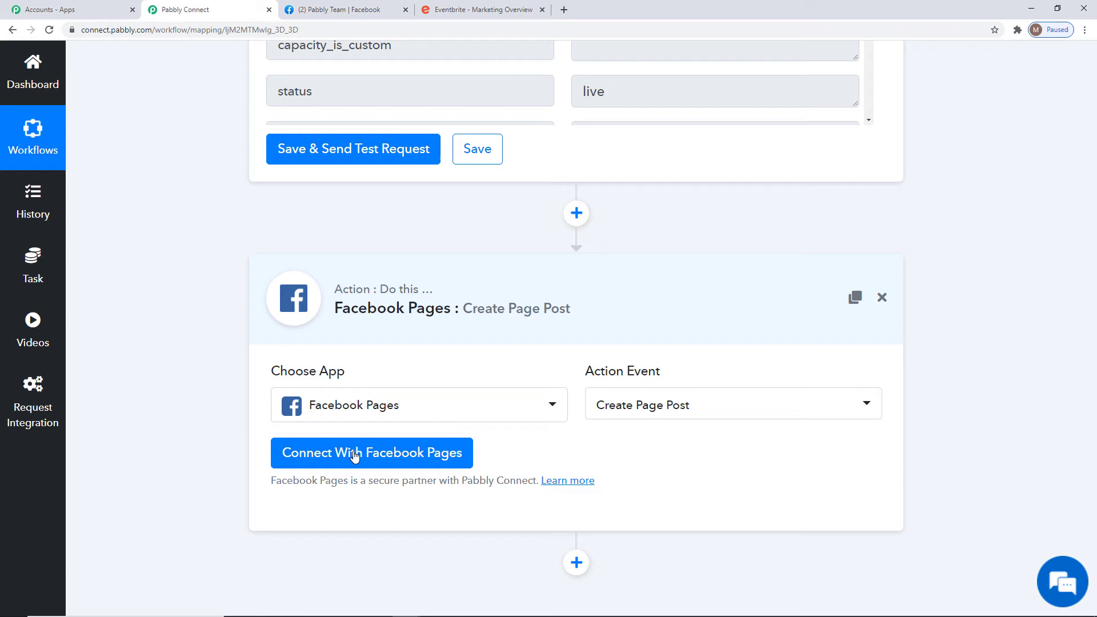
# Step: Connect the Create Page Post action to Facebook Pages by authorizing new credentials
pyautogui.click(354, 455)
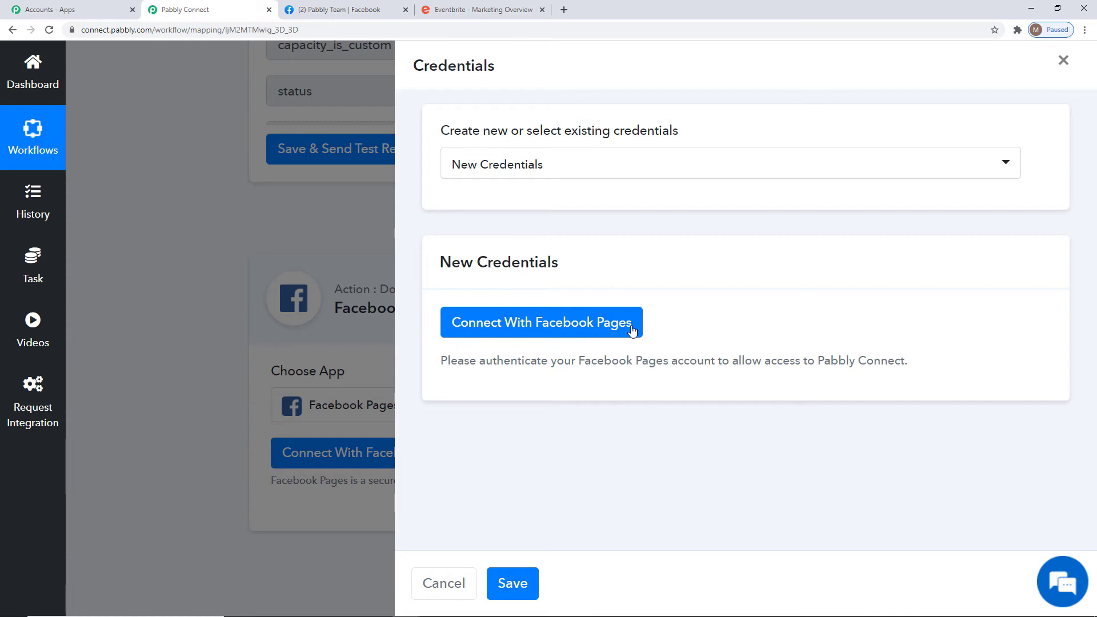
pyautogui.click(630, 169)
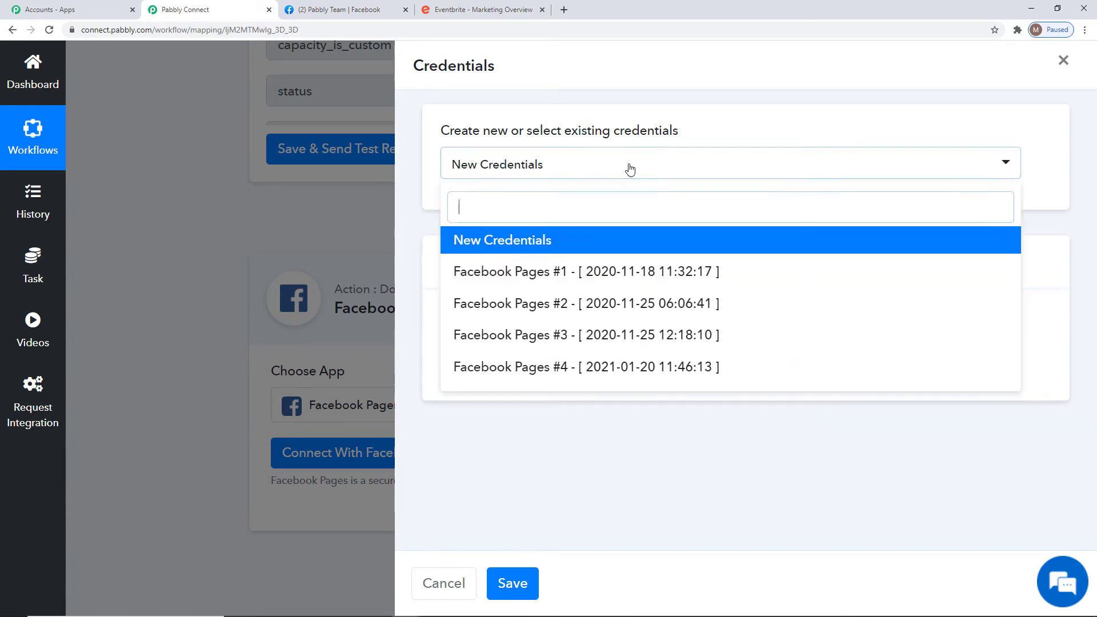
pyautogui.click(633, 473)
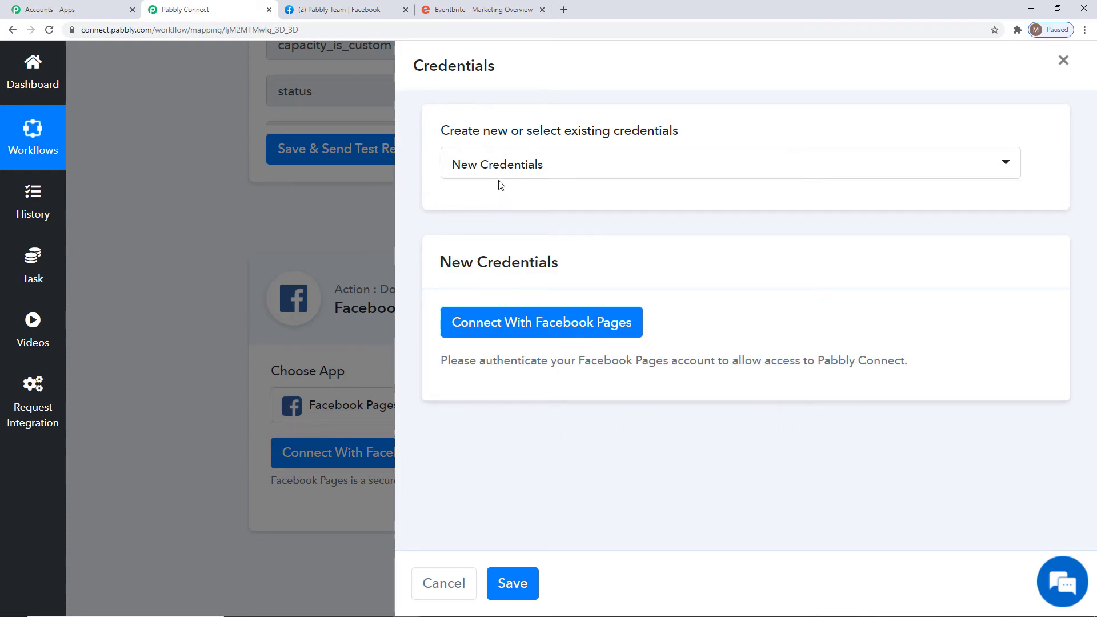
pyautogui.click(557, 323)
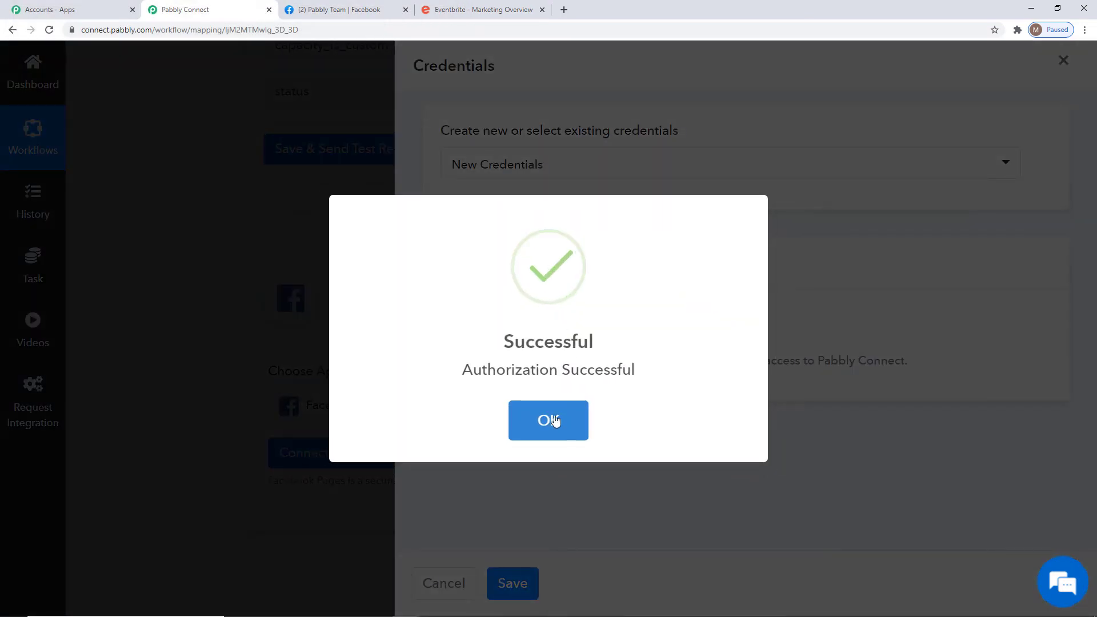
pyautogui.click(547, 419)
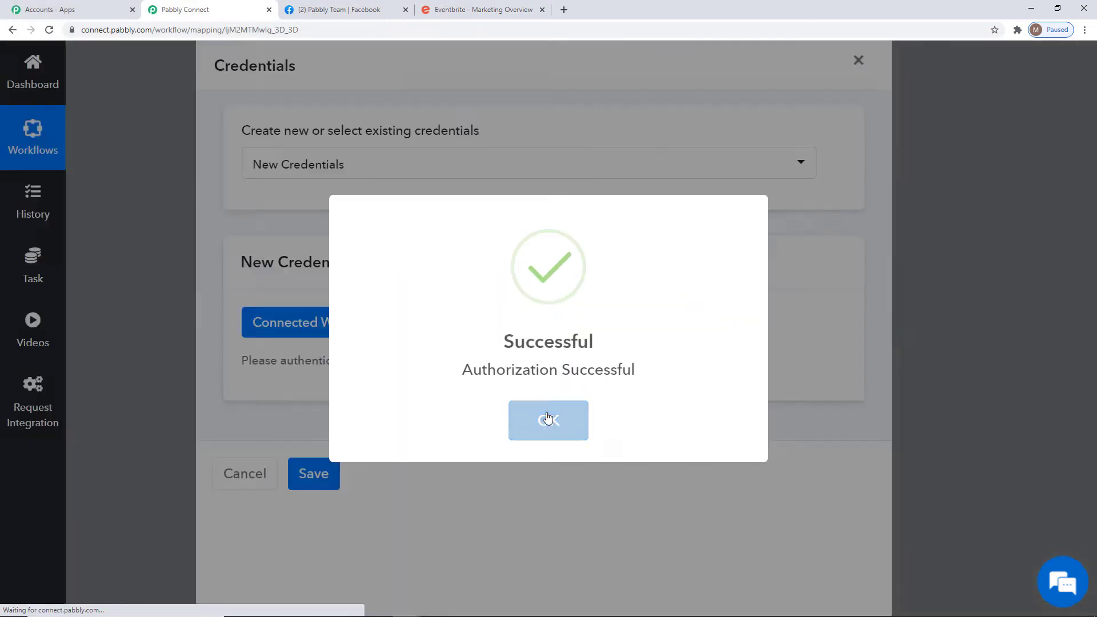
# Step: Check the target page on Facebook, and select Pabbly Team as the page for the post in Pabbly Connect
pyautogui.scroll(-5, 982, 367)
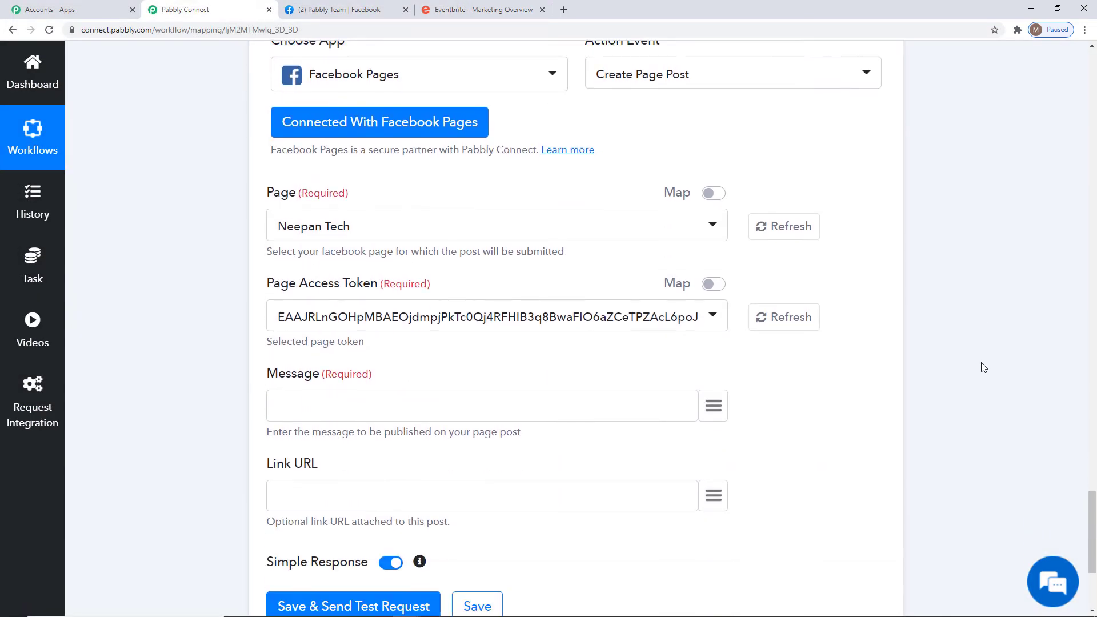
pyautogui.scroll(-4, 980, 368)
pyautogui.scroll(4, 979, 368)
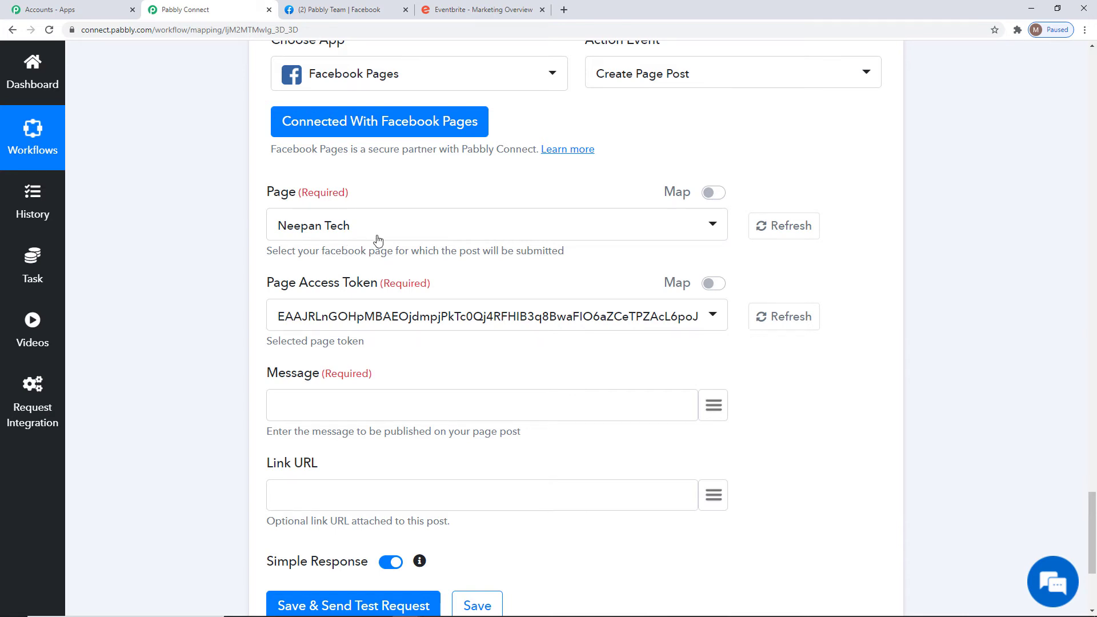
pyautogui.click(351, 10)
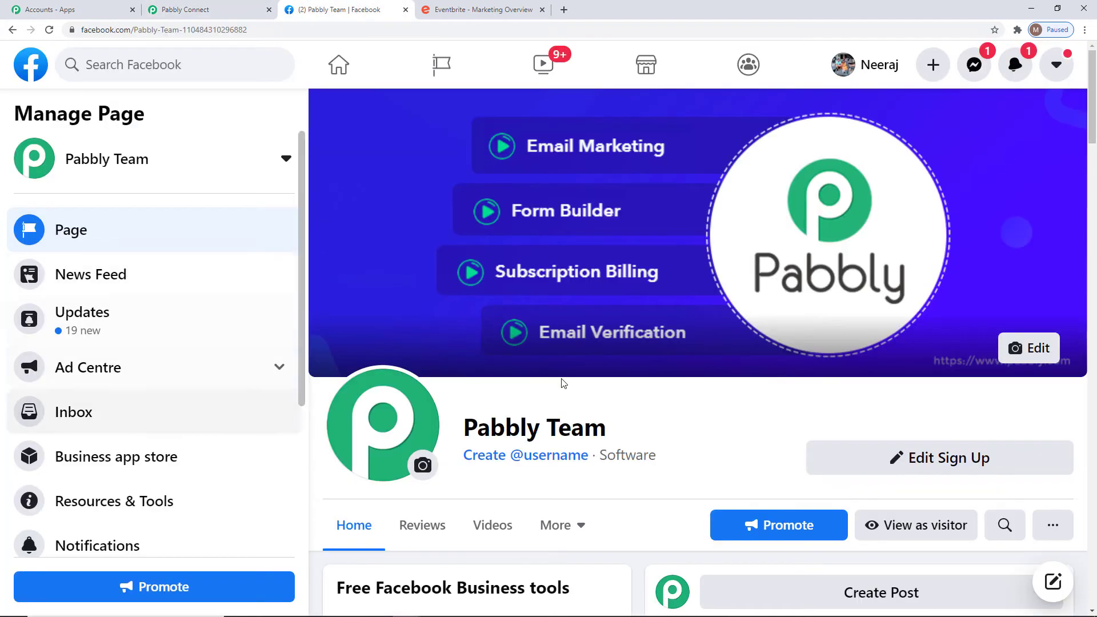
pyautogui.scroll(-4, 563, 382)
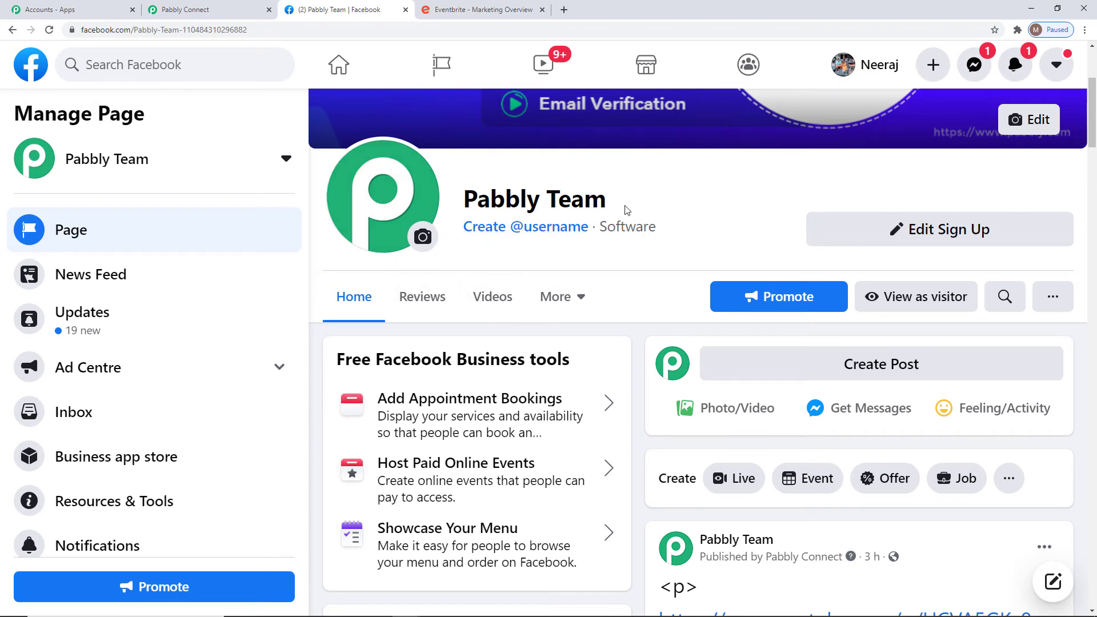
pyautogui.hotkey('ctrl', 'shift', 'Tab')
pyautogui.click(599, 228)
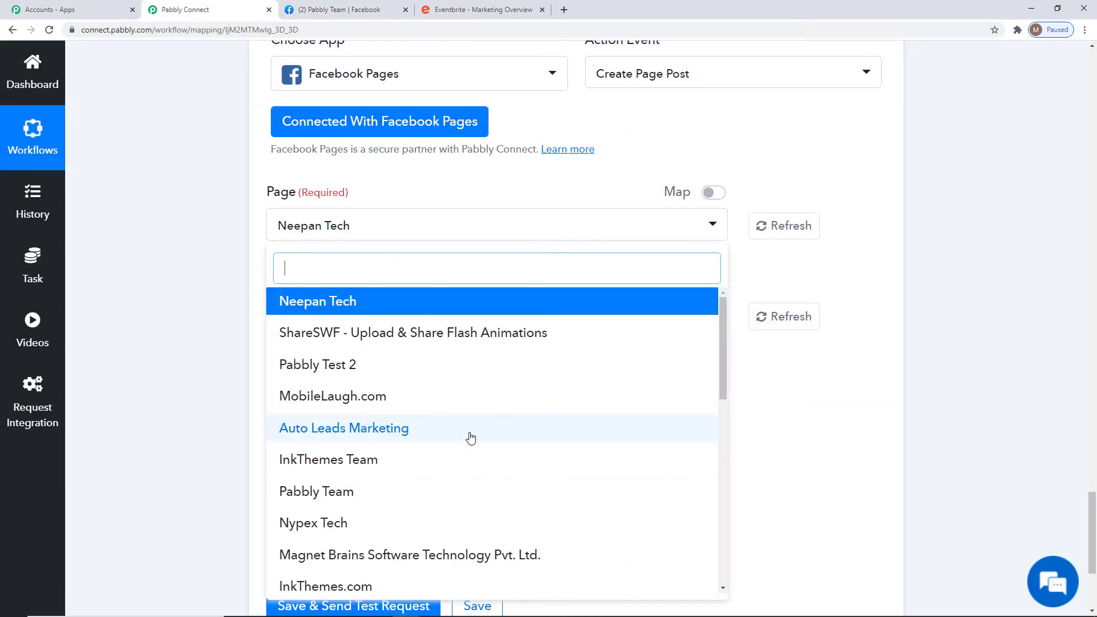
pyautogui.click(355, 492)
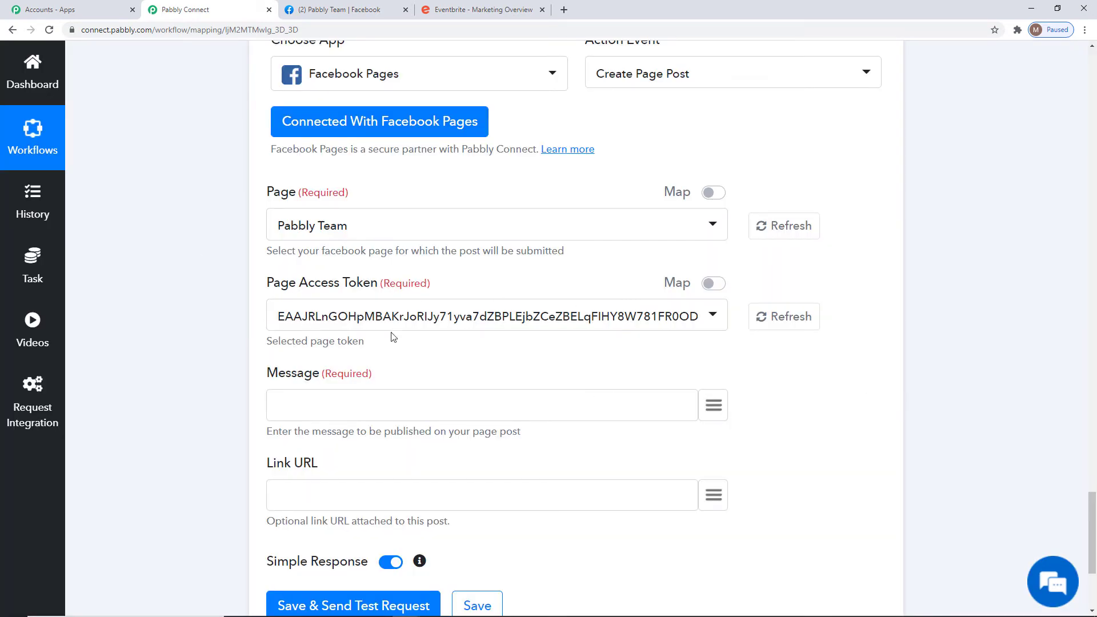
# Step: Begin the Facebook post message with "New Event Created in Eventbrite - " and map the name > text value from Get Event
pyautogui.scroll(-3, 815, 421)
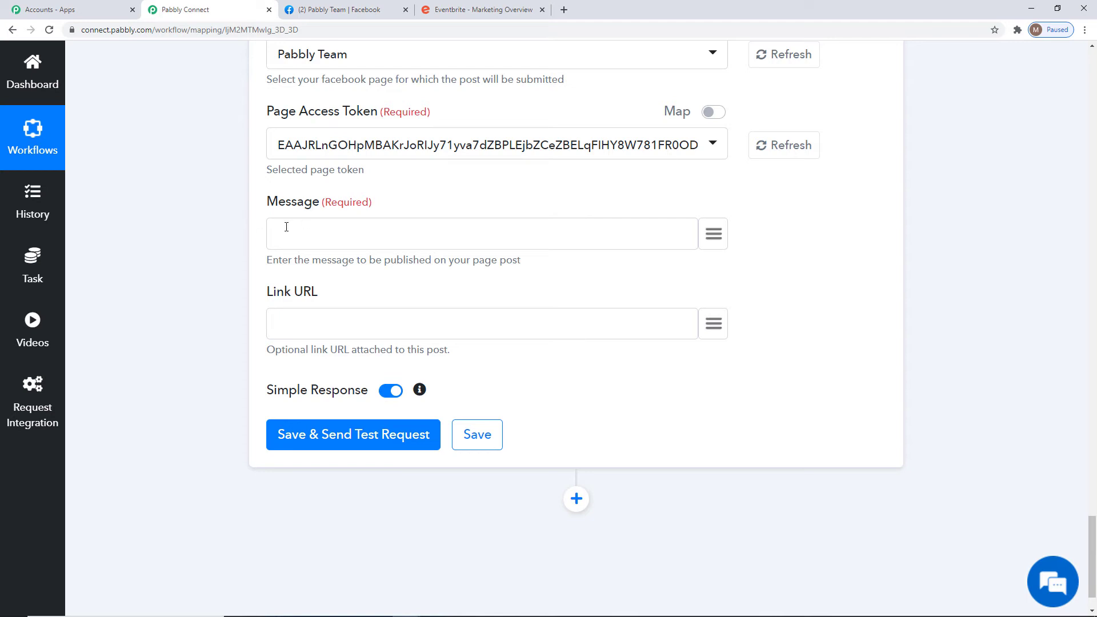
pyautogui.write('New Event Created in E')
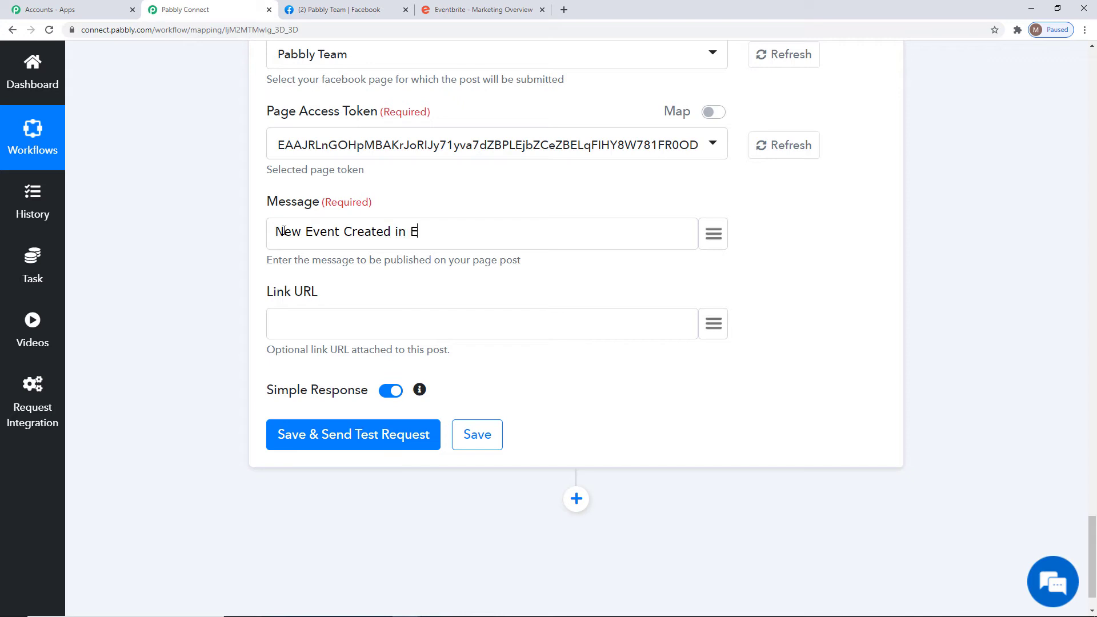
pyautogui.write('ventbrite -')
pyautogui.click(712, 233)
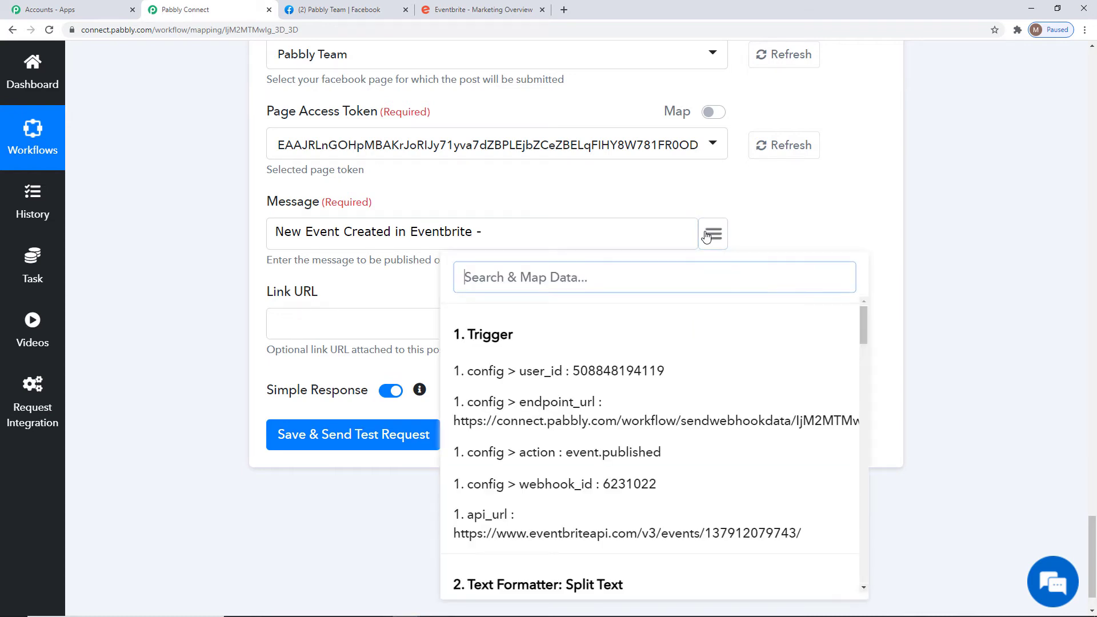
pyautogui.scroll(-2, 700, 517)
pyautogui.scroll(-3, 700, 518)
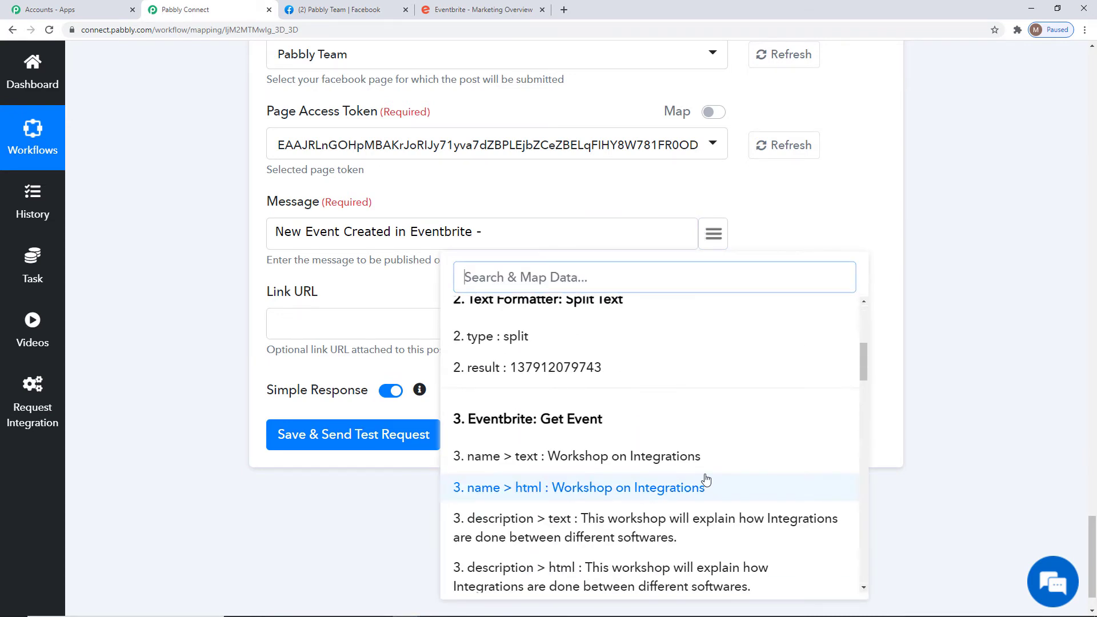
pyautogui.click(660, 460)
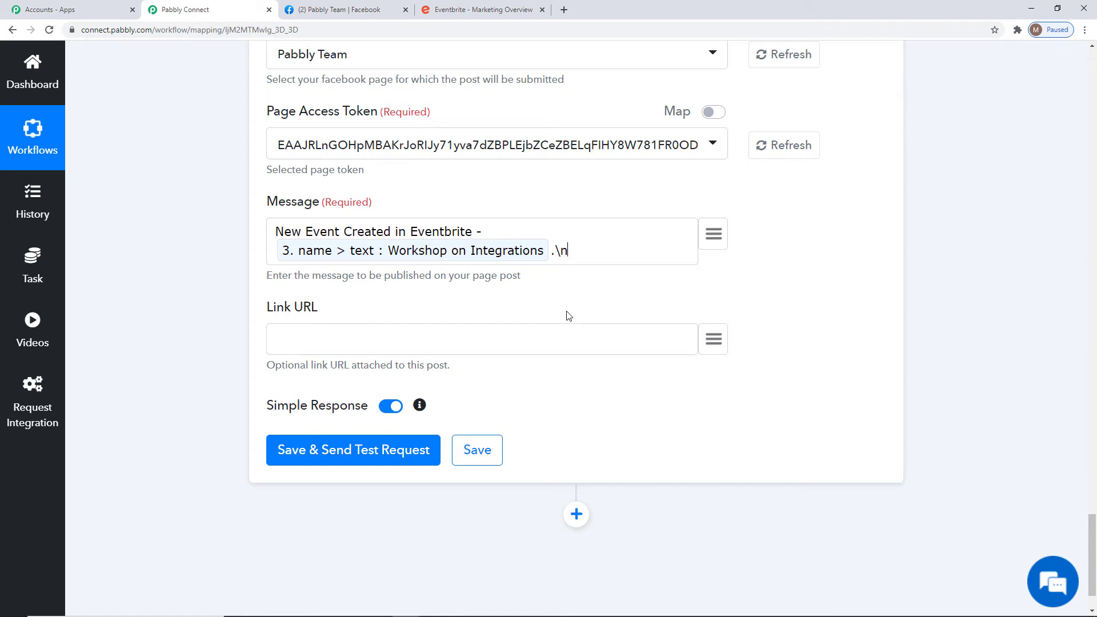
# Step: Add ".\nDate of the Event - " to the message, followed by the mapped start > local value from Get Event
pyautogui.write('Date of the Event -')
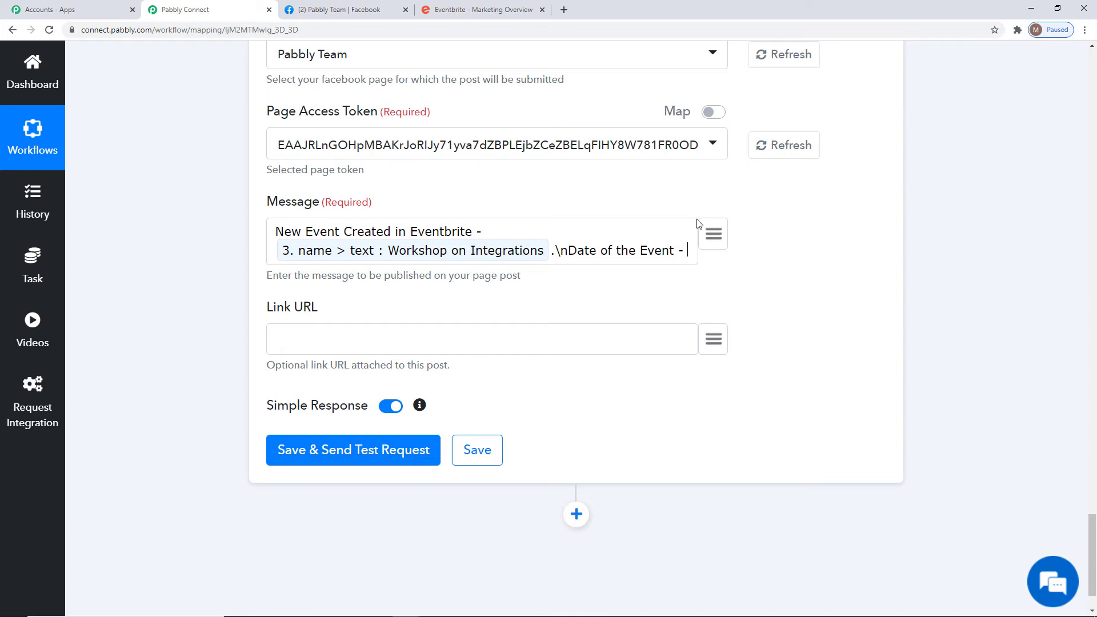
pyautogui.click(713, 236)
pyautogui.scroll(-8, 674, 424)
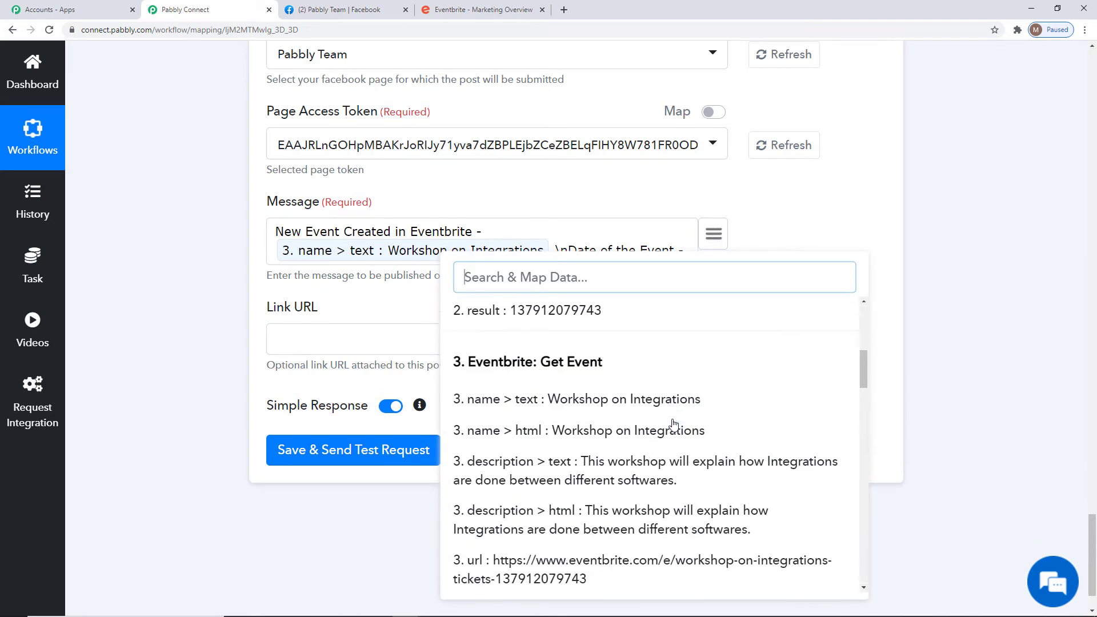
pyautogui.scroll(-2, 673, 422)
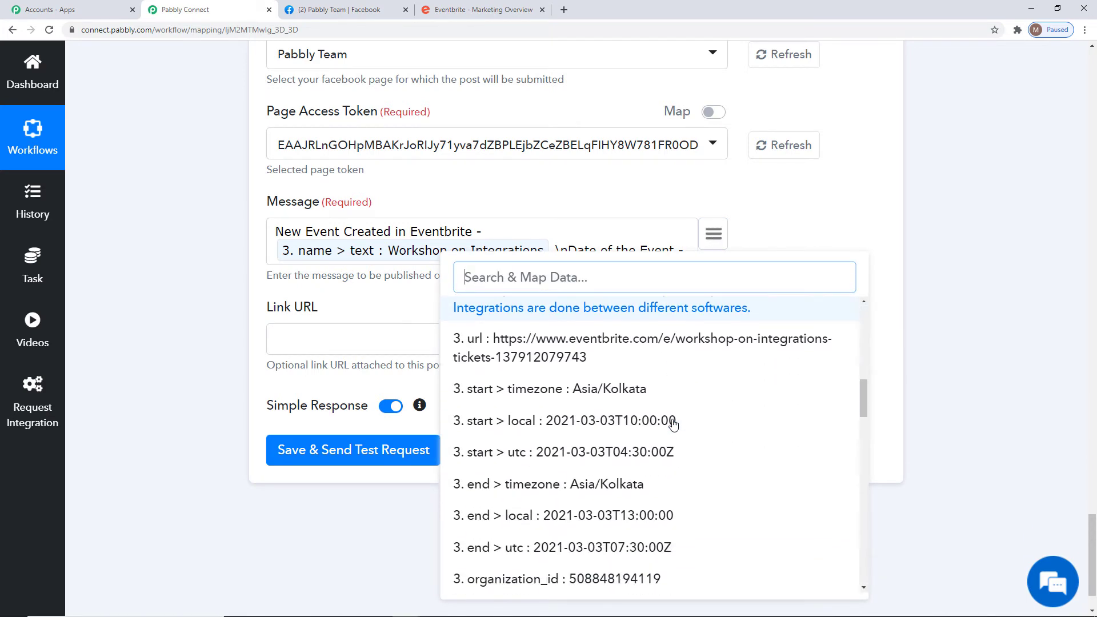
pyautogui.click(606, 421)
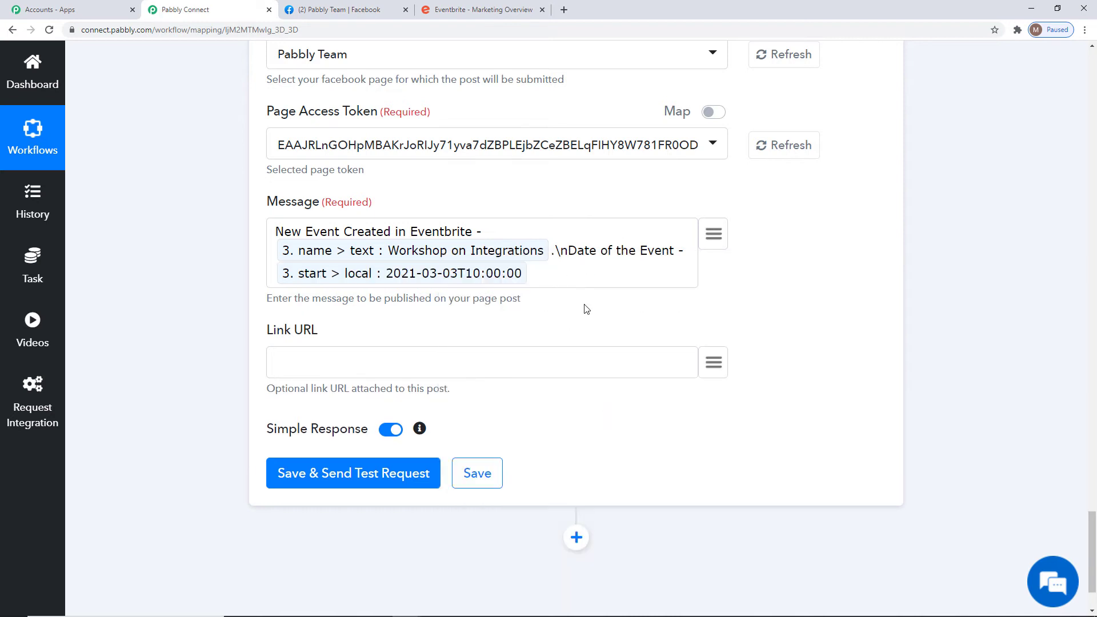
# Step: Reword the date label as "Date and Time of the Event" and add "to" with the mapped end > local value after the start time
pyautogui.click(604, 253)
pyautogui.write('and Time')
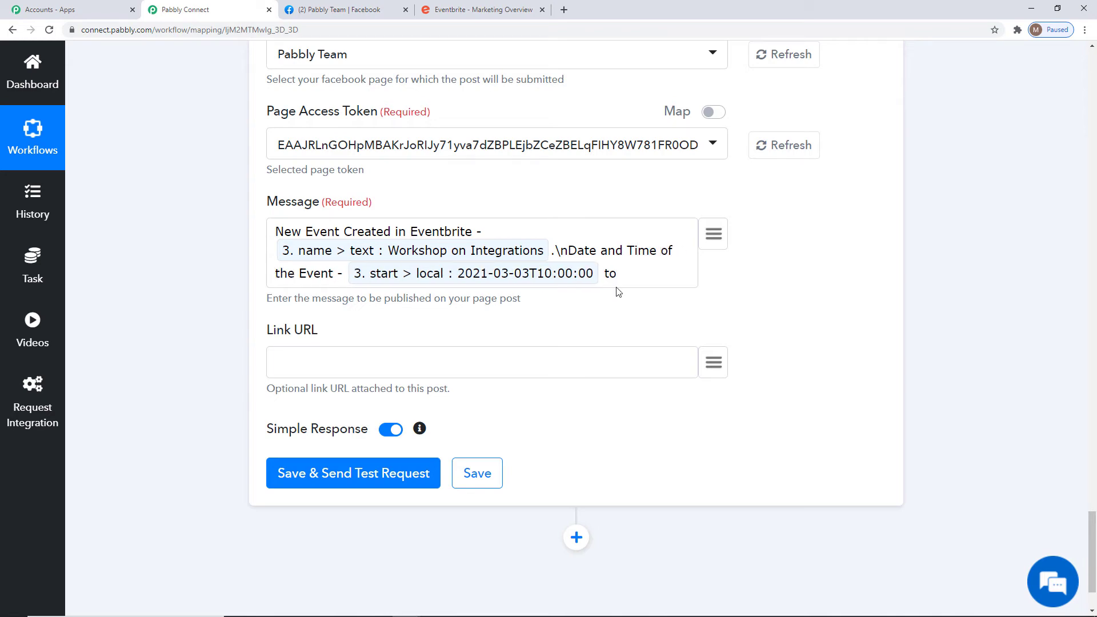
pyautogui.click(713, 234)
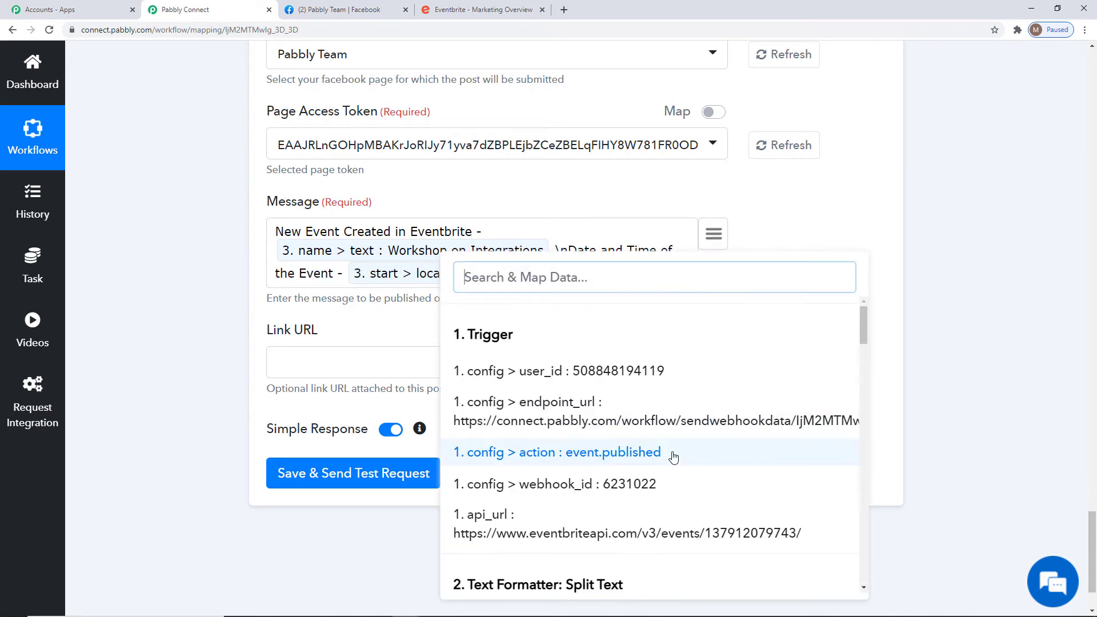
pyautogui.scroll(-6, 672, 449)
pyautogui.scroll(-2, 672, 449)
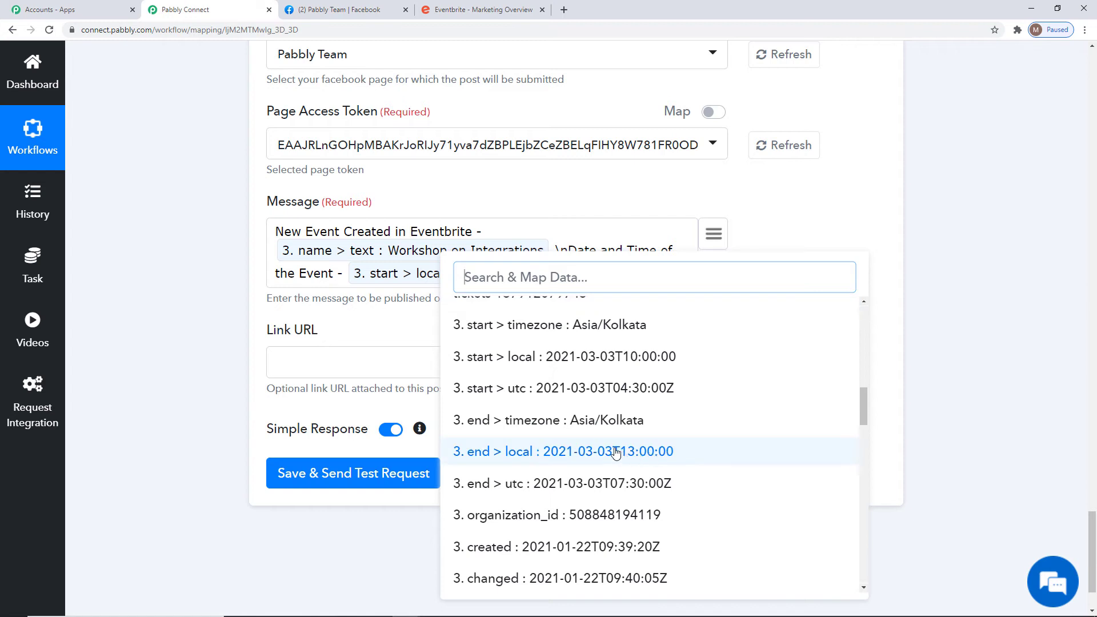
pyautogui.click(543, 452)
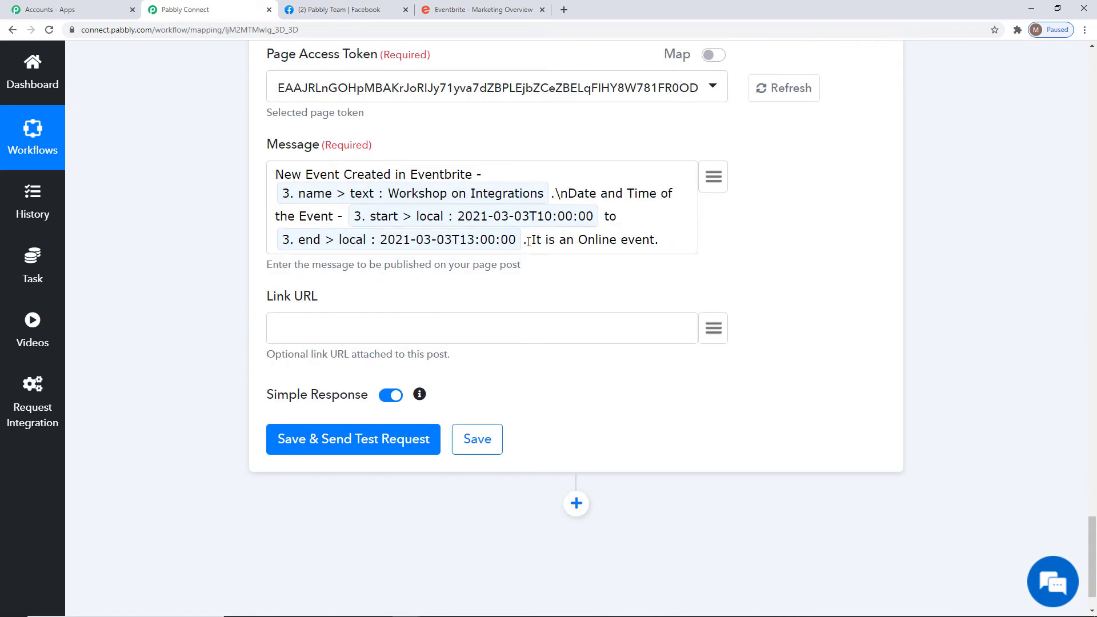
# Step: Finish the message with ".\nIt is an Online event." after the end time, leaving no space after the line break code
pyautogui.click(528, 241)
pyautogui.write('\\n')
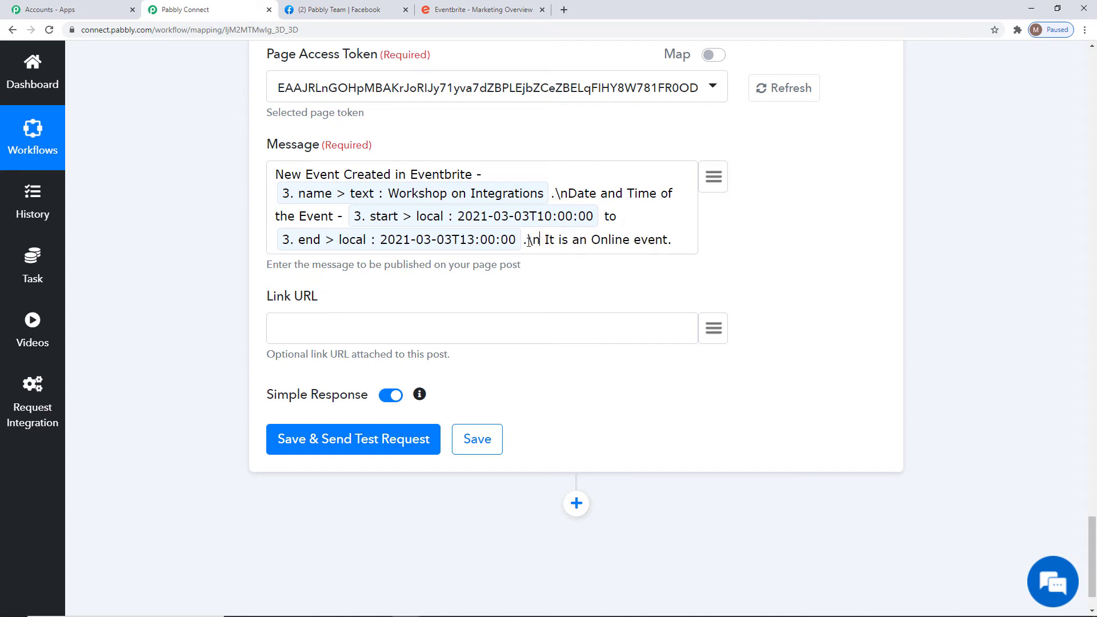
pyautogui.press('BackSpace')
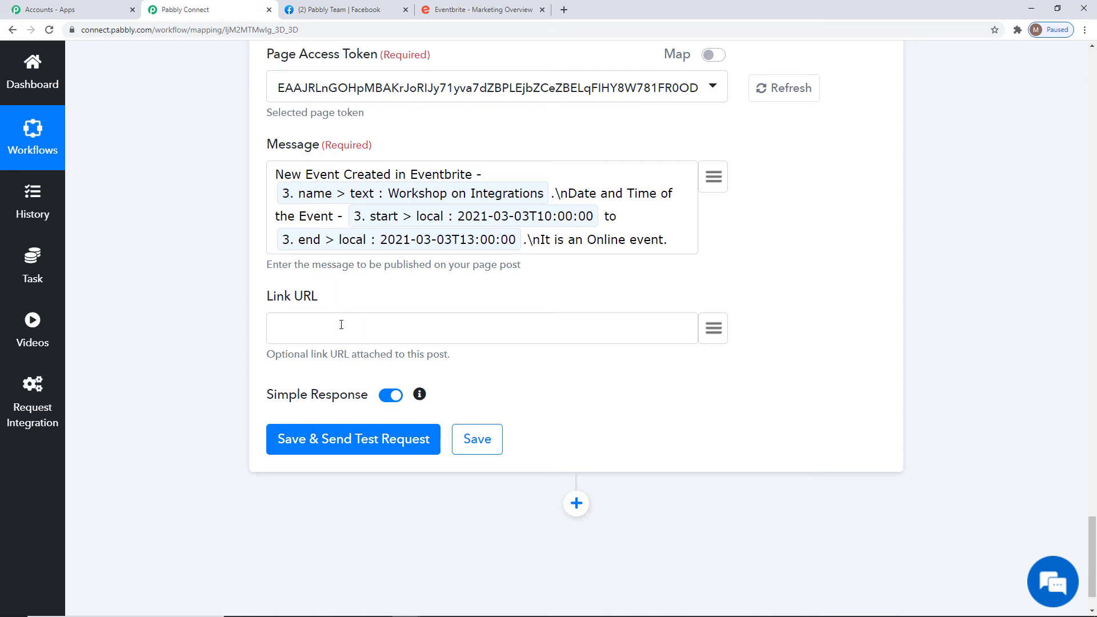
# Step: Map the event's url value from Get Event into the Link URL of the page post
pyautogui.click(713, 337)
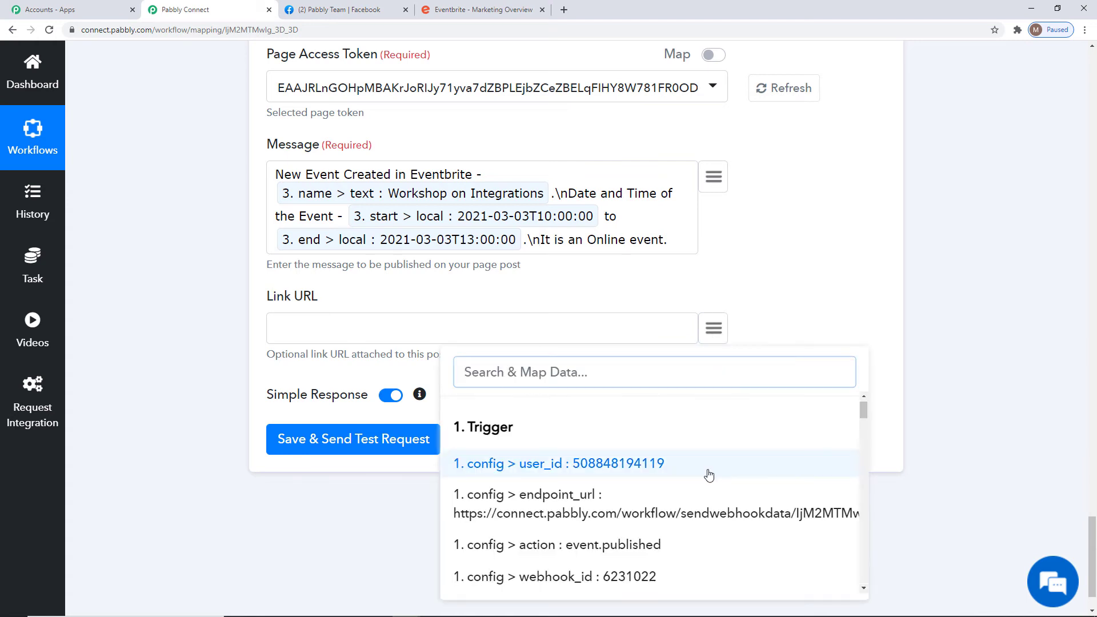
pyautogui.scroll(-5, 708, 472)
pyautogui.scroll(-2, 708, 472)
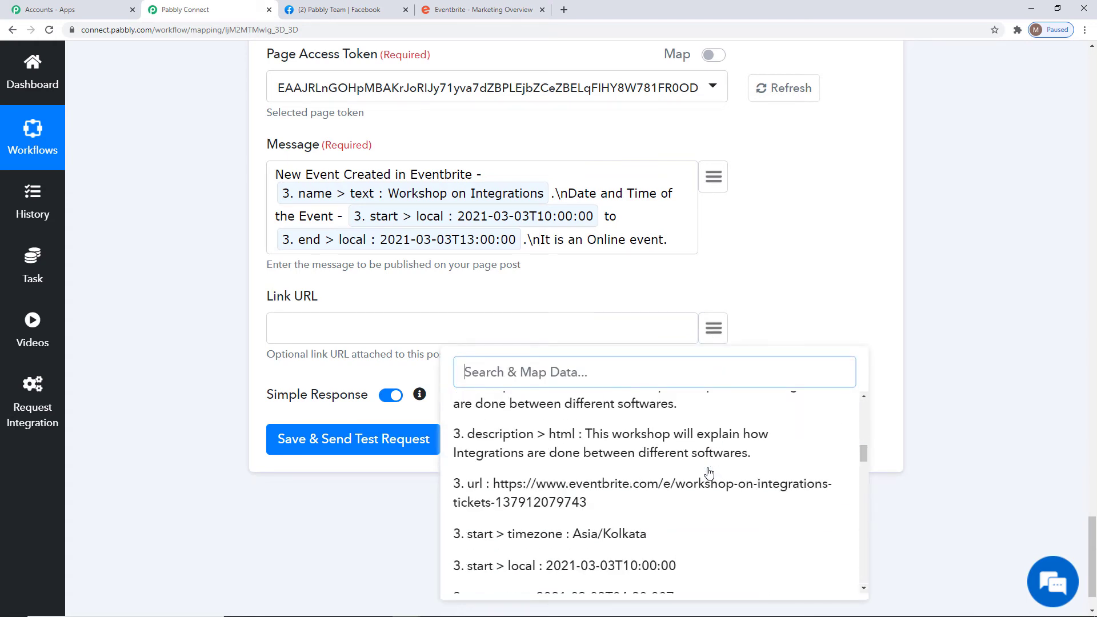
pyautogui.click(599, 497)
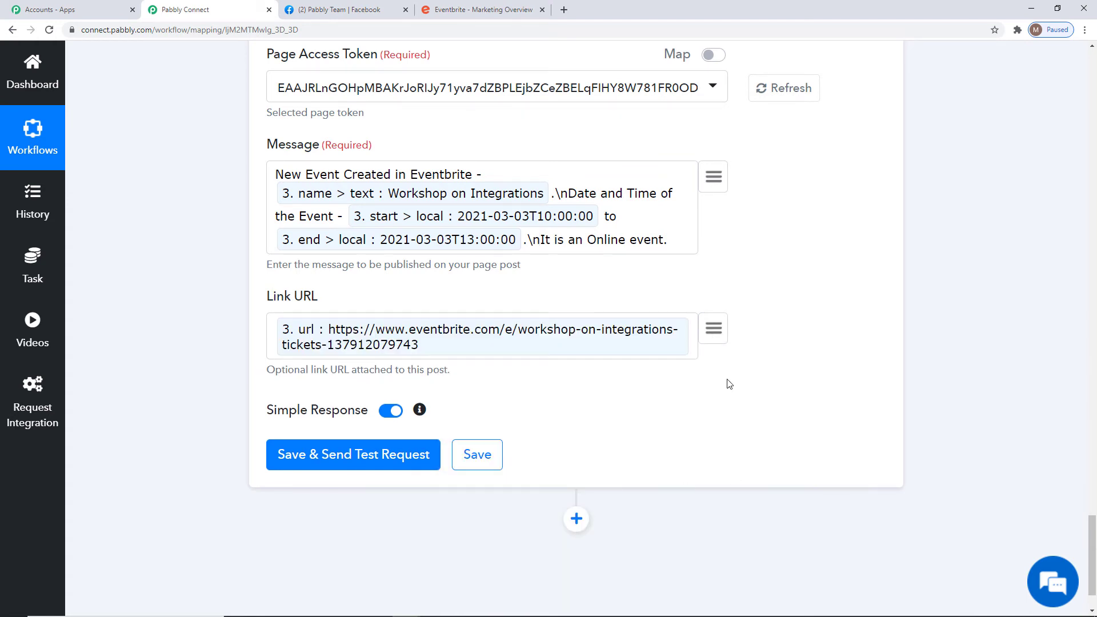
# Step: Send a test request for the Create Page Post action and save the action with its response
pyautogui.click(367, 454)
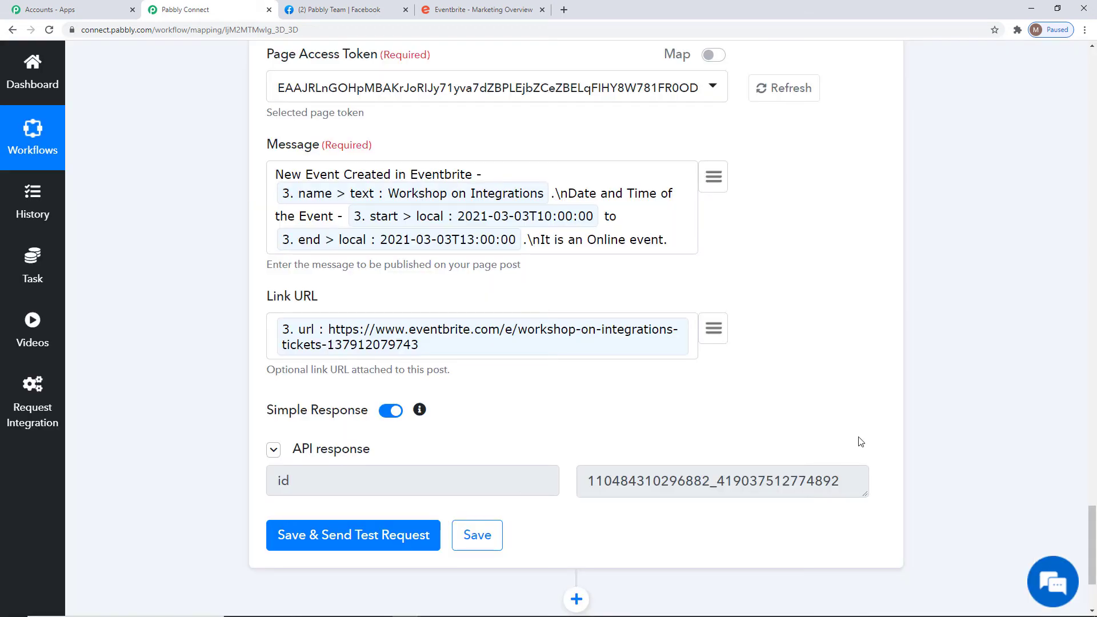
pyautogui.click(483, 540)
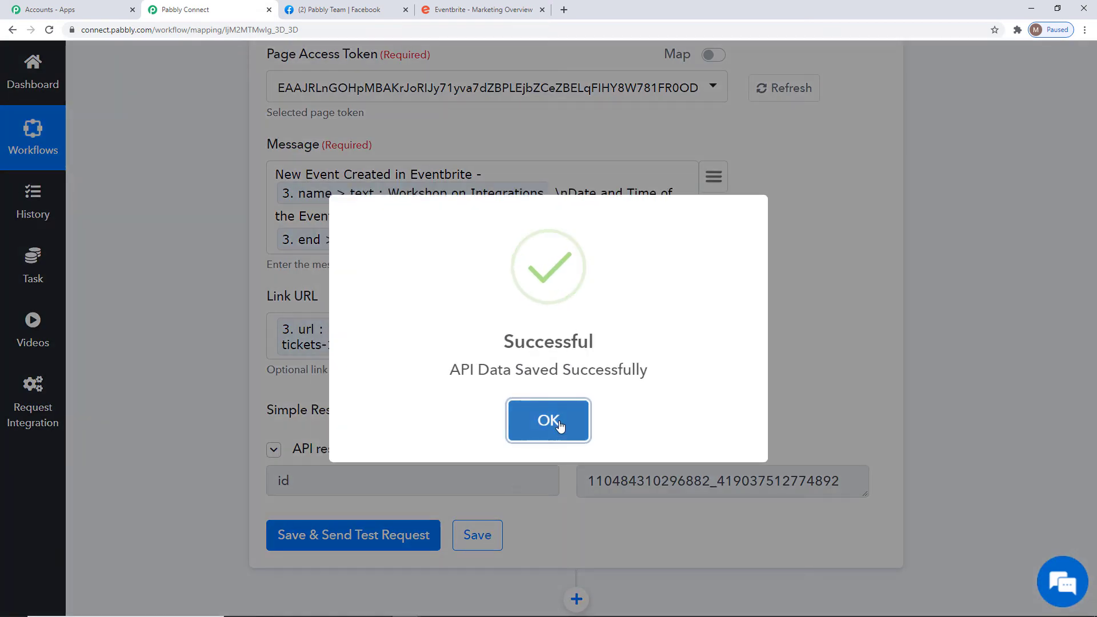
pyautogui.click(556, 421)
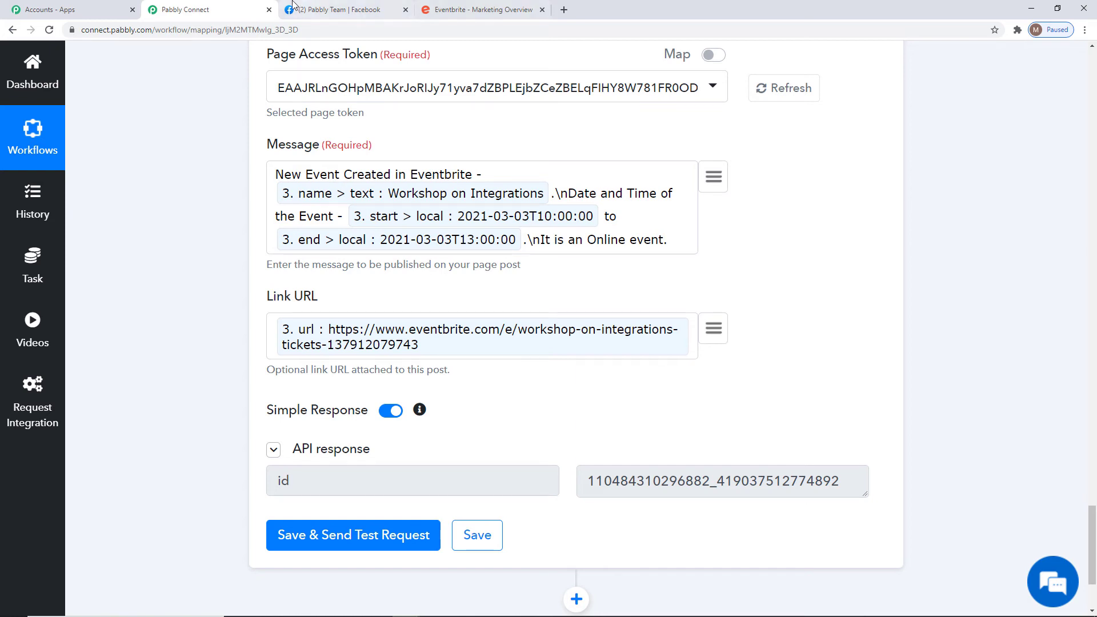
# Step: Switch to Facebook, reload the Pabbly Team page and check the newly published event post
pyautogui.click(331, 10)
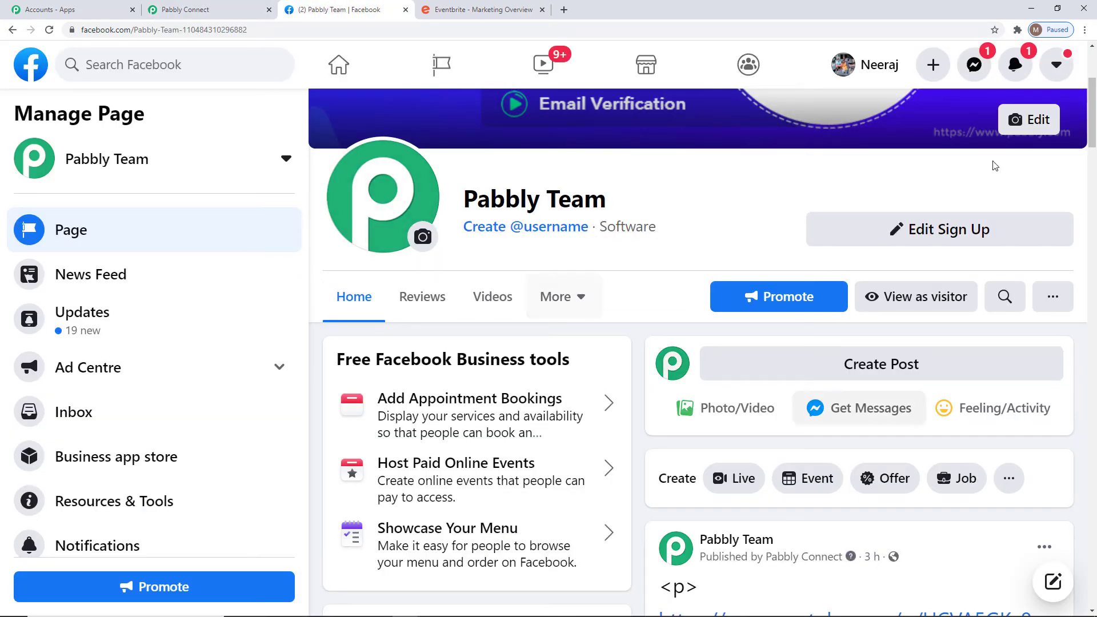
pyautogui.click(49, 30)
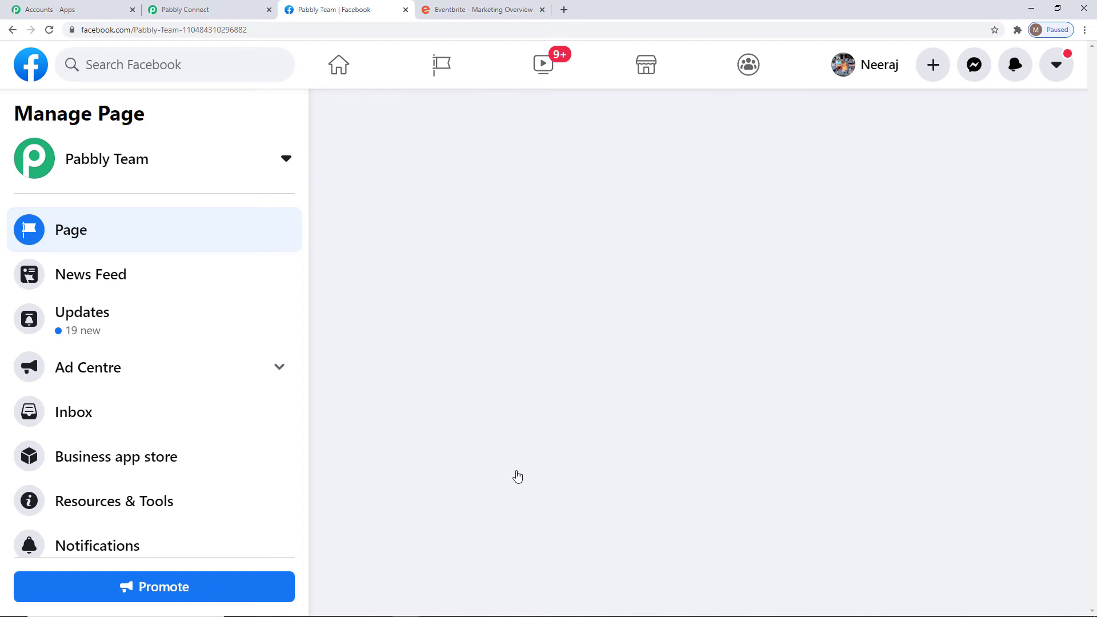
pyautogui.scroll(-6, 518, 476)
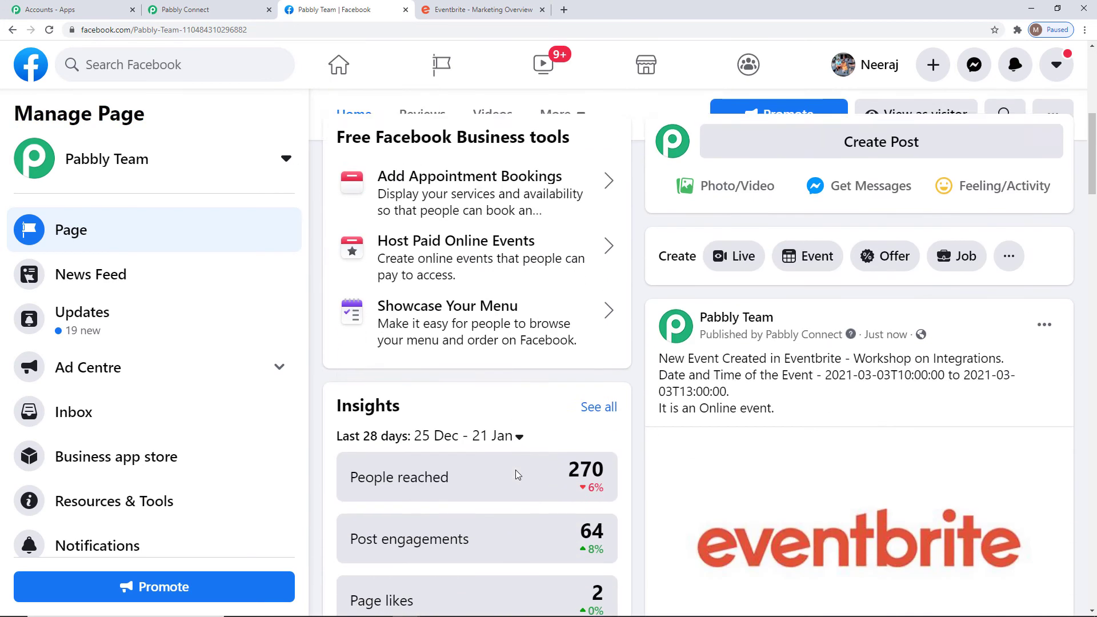
pyautogui.scroll(-2, 516, 473)
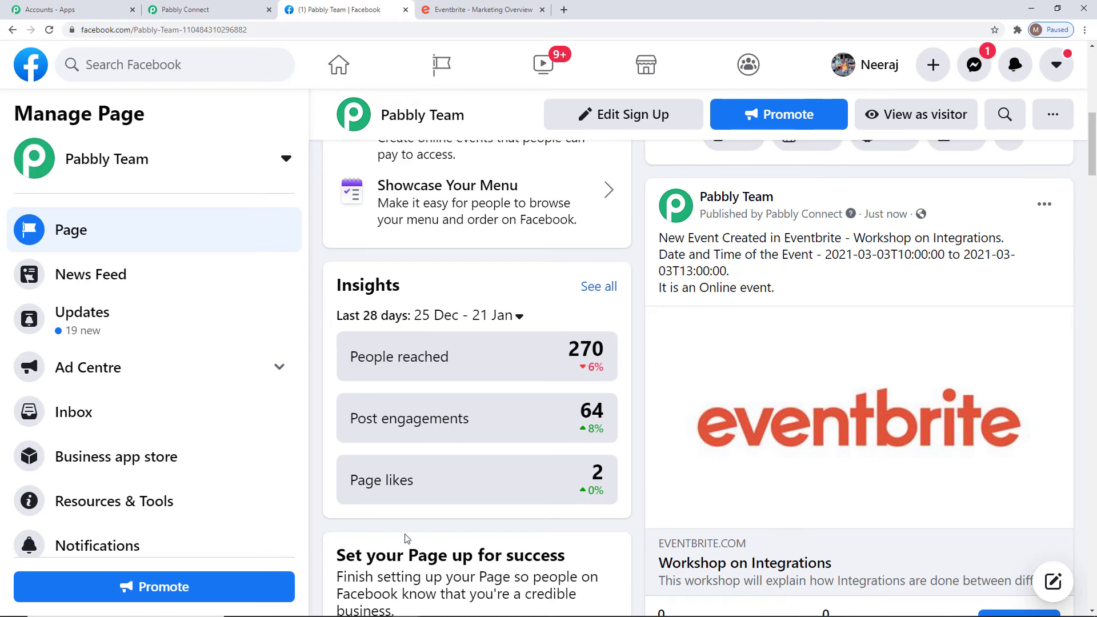
pyautogui.scroll(-2, 771, 455)
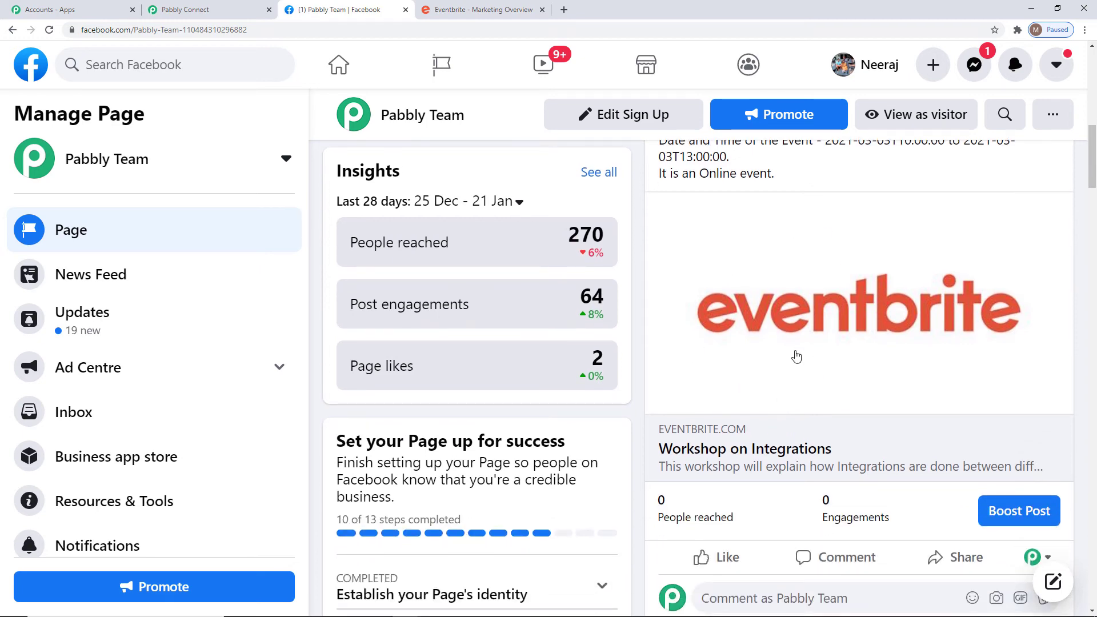
# Step: Open the Eventbrite event linked in the post to check its details, and close it to return to the Pabbly Team page
pyautogui.click(839, 316)
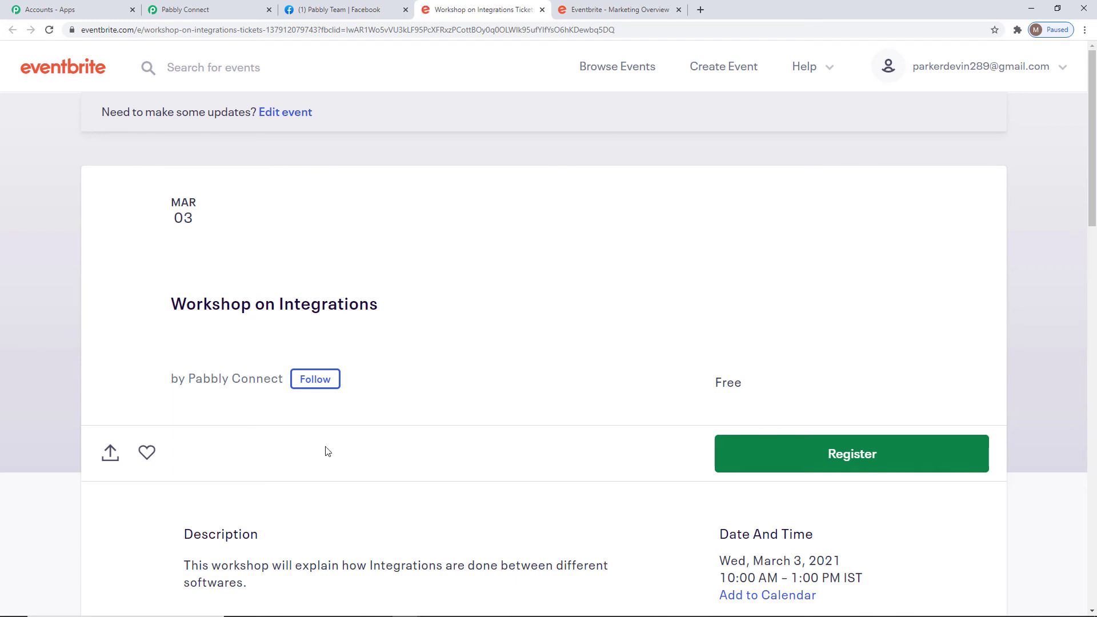
pyautogui.scroll(-8, 520, 347)
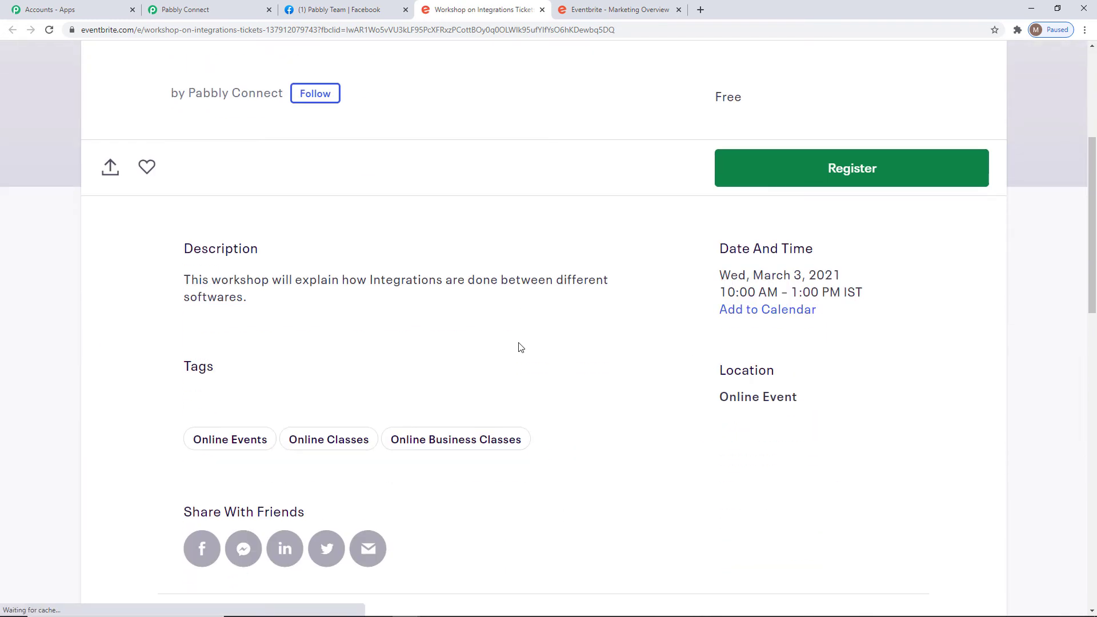
pyautogui.scroll(2, 520, 347)
pyautogui.scroll(6, 521, 347)
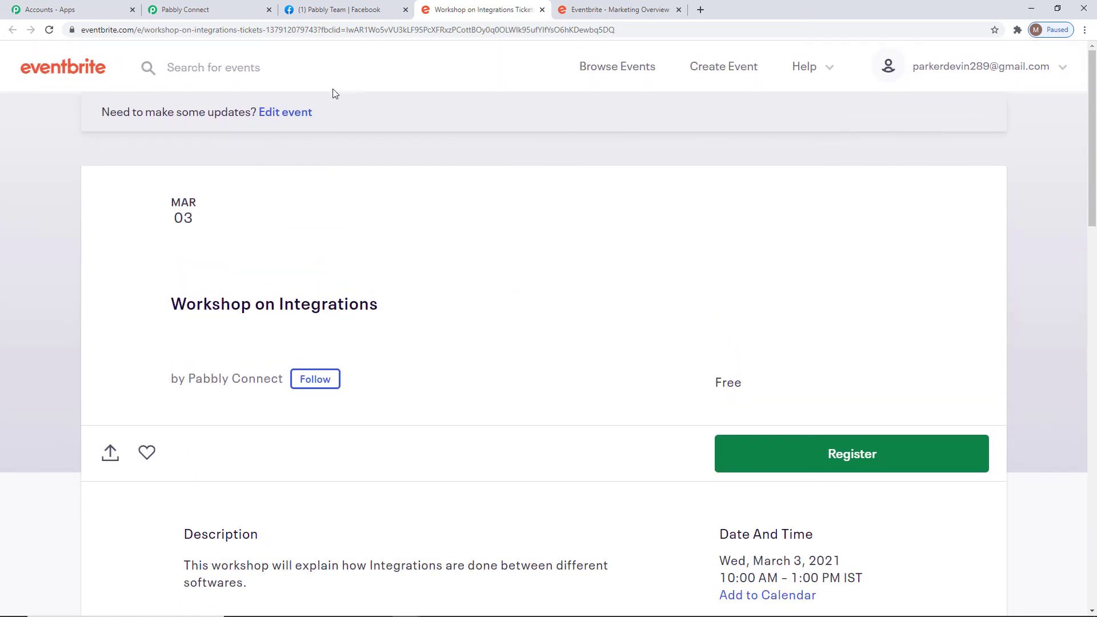
pyautogui.click(374, 9)
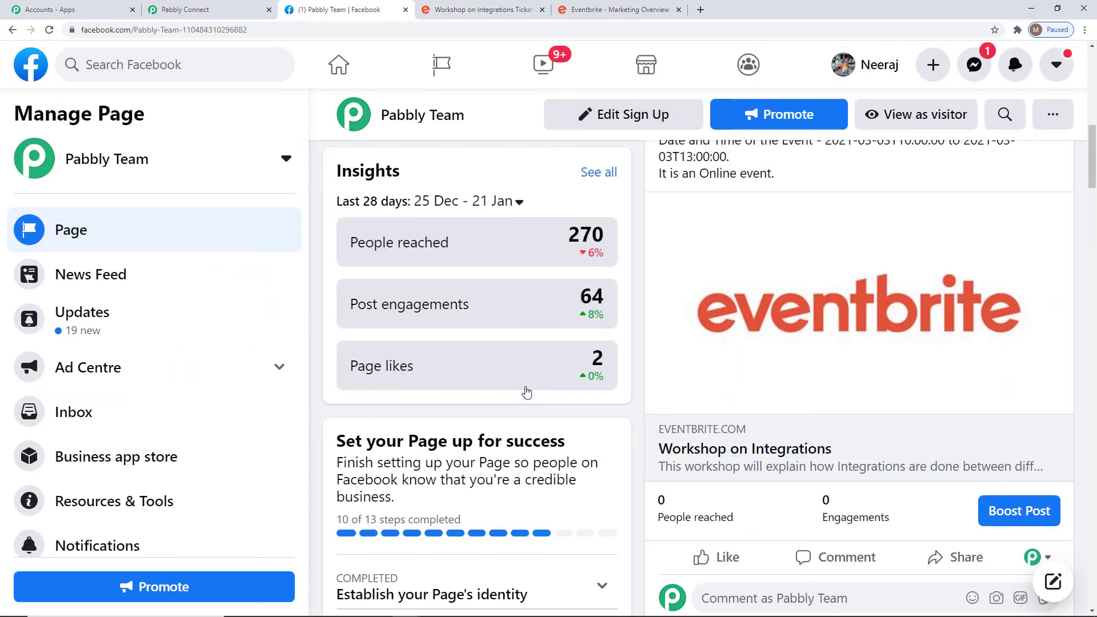
pyautogui.click(542, 10)
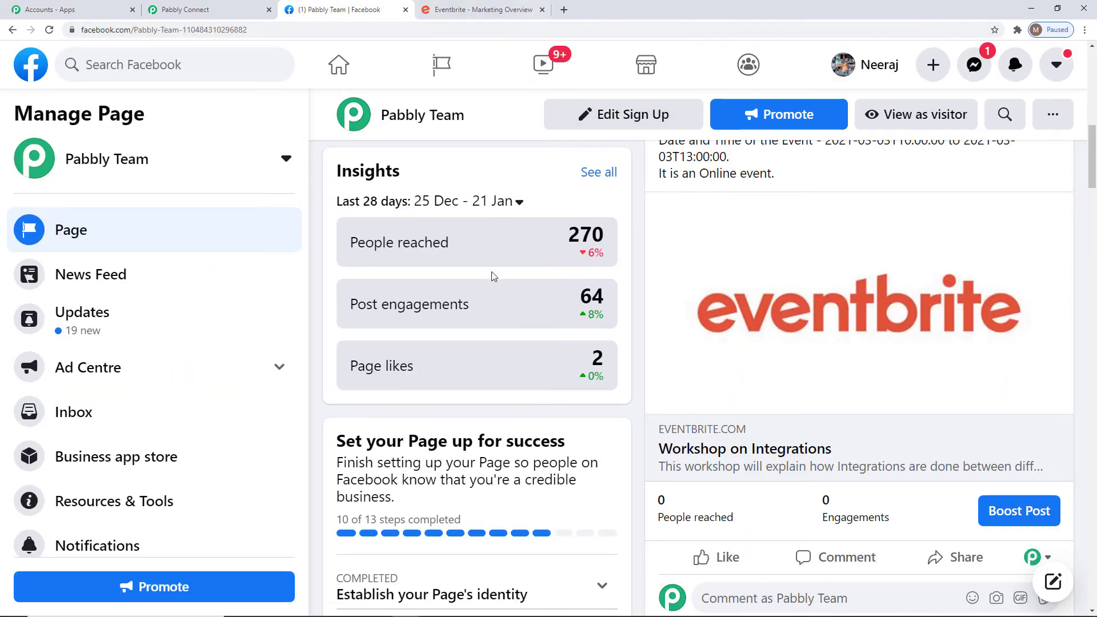
pyautogui.scroll(2, 690, 411)
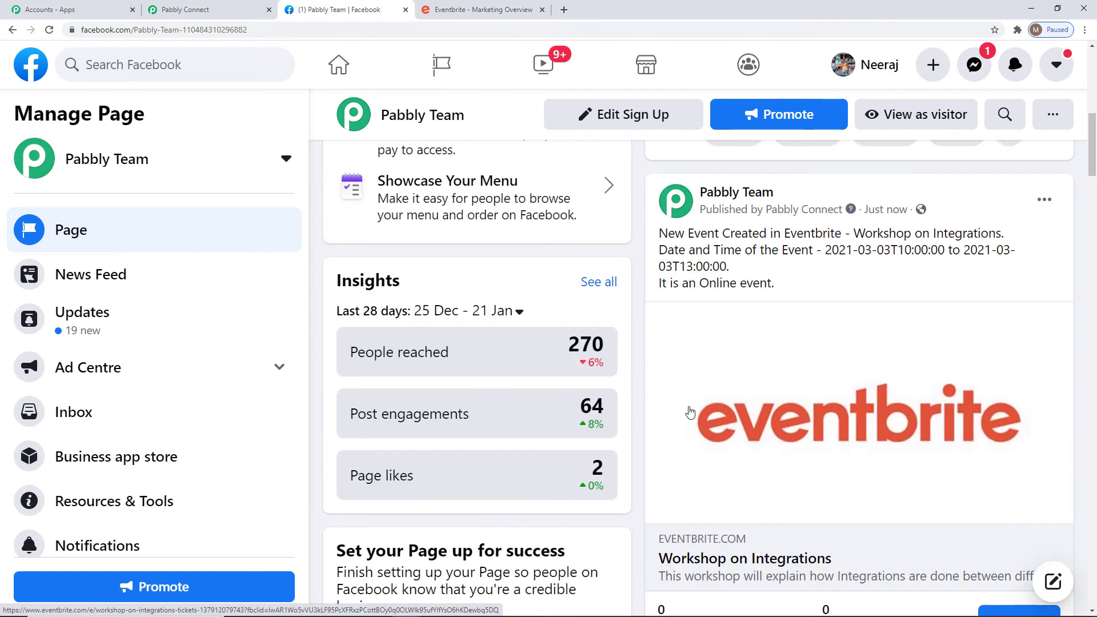
pyautogui.scroll(1, 689, 411)
pyautogui.scroll(1, 690, 412)
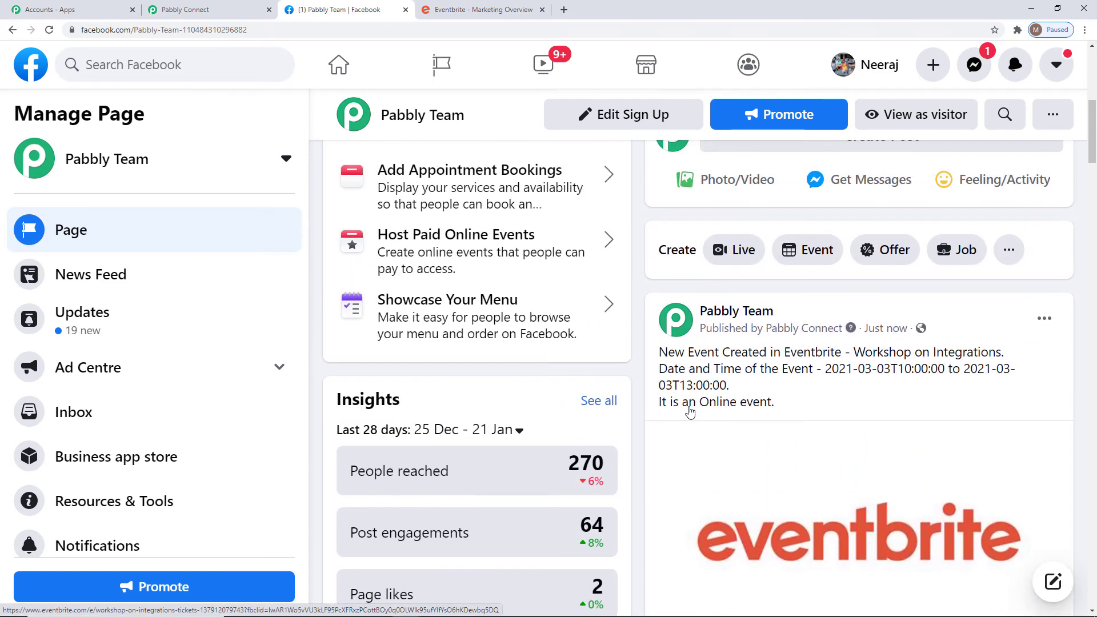
pyautogui.scroll(5, 690, 411)
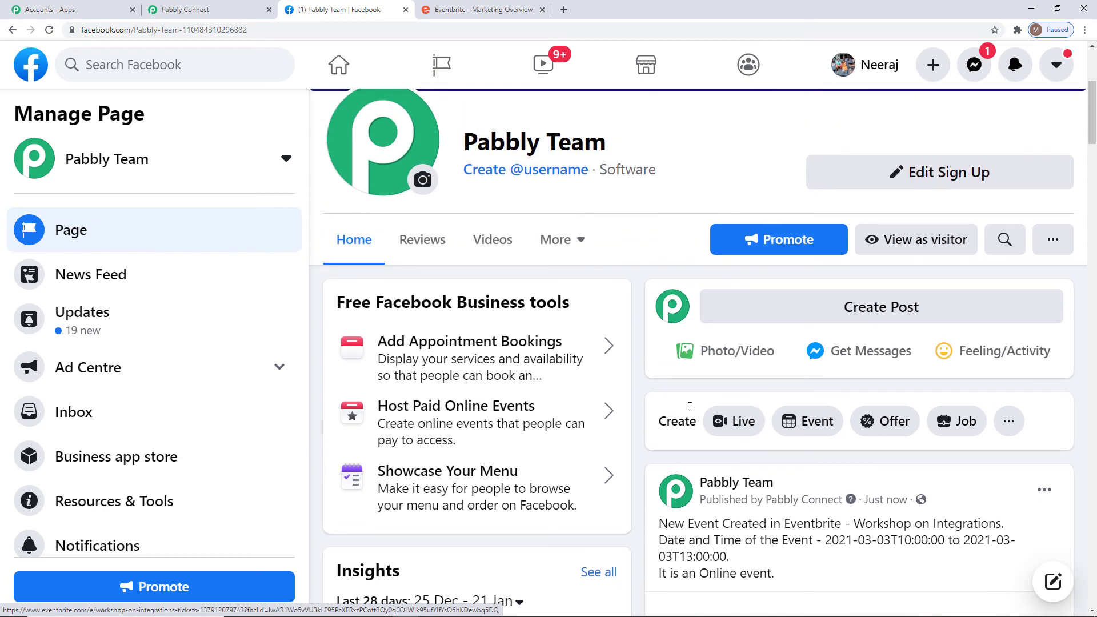
pyautogui.scroll(1, 689, 412)
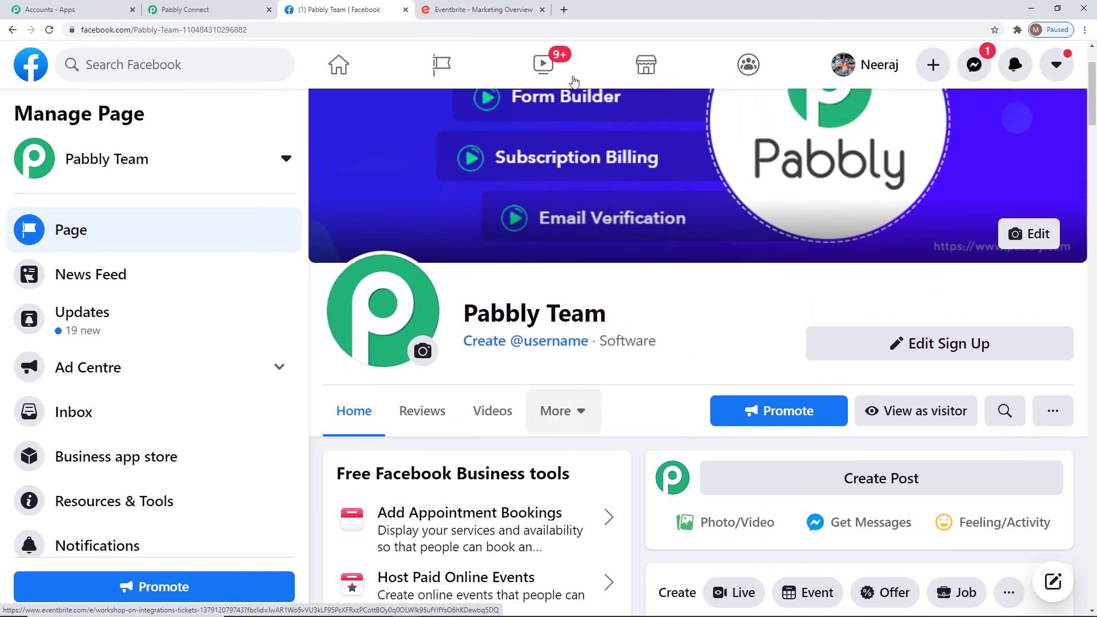
# Step: Switch to Eventbrite and start a new event titled "Film Festival on Iranian films"
pyautogui.click(466, 11)
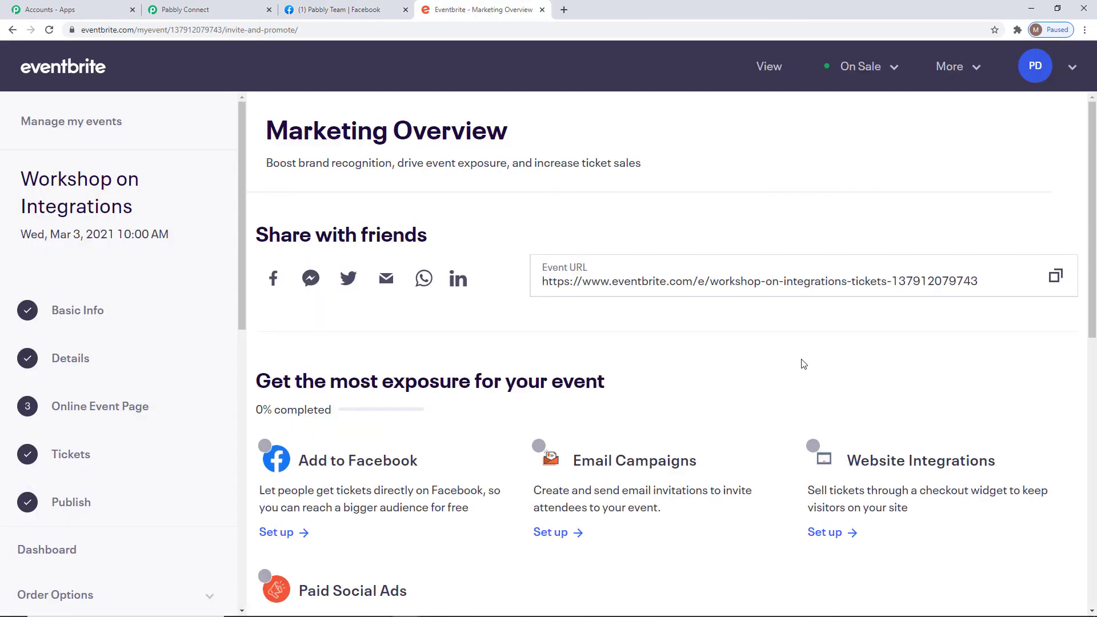
pyautogui.moveTo(1034, 67)
pyautogui.click(980, 130)
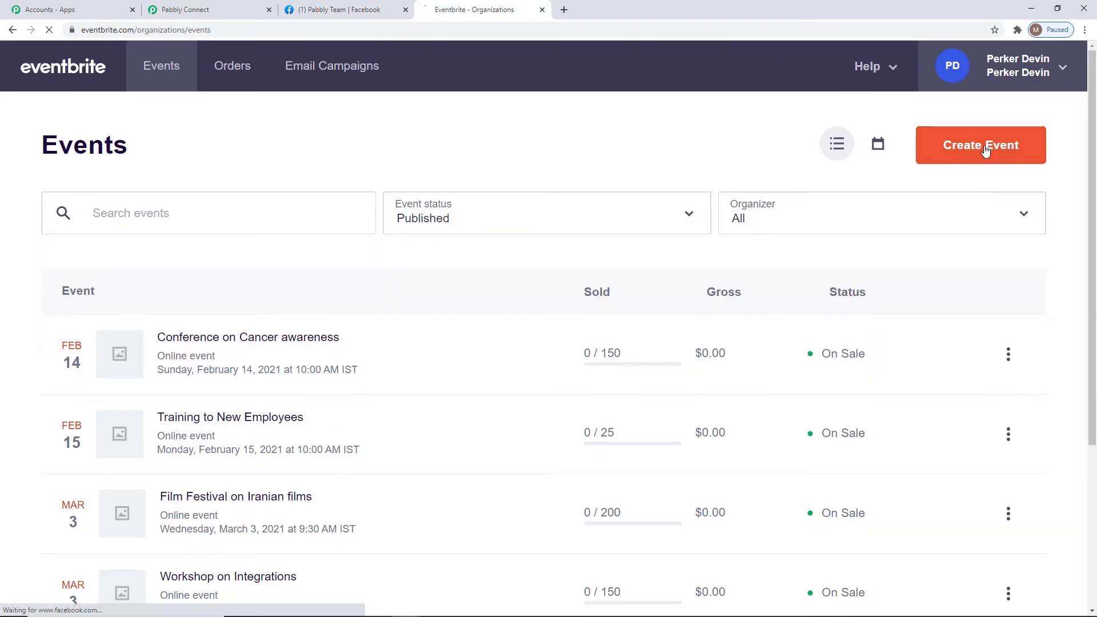
pyautogui.click(984, 149)
pyautogui.click(400, 222)
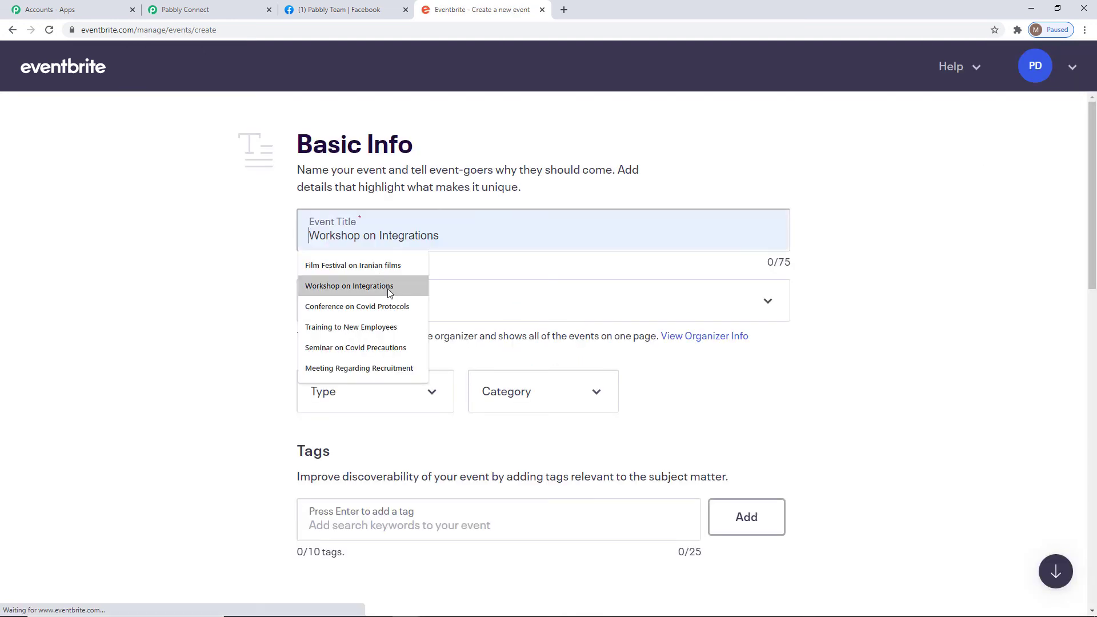
pyautogui.click(351, 265)
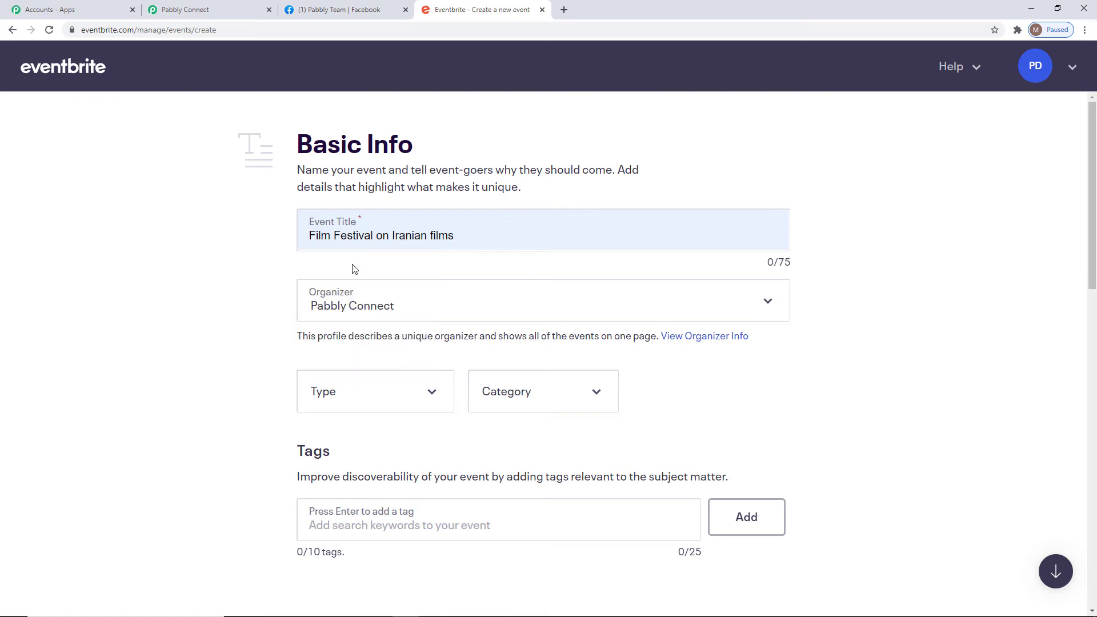
# Step: Classify the event as type Festival or Fair, category Film, Media & Entertainment, and sub-category Film
pyautogui.click(370, 406)
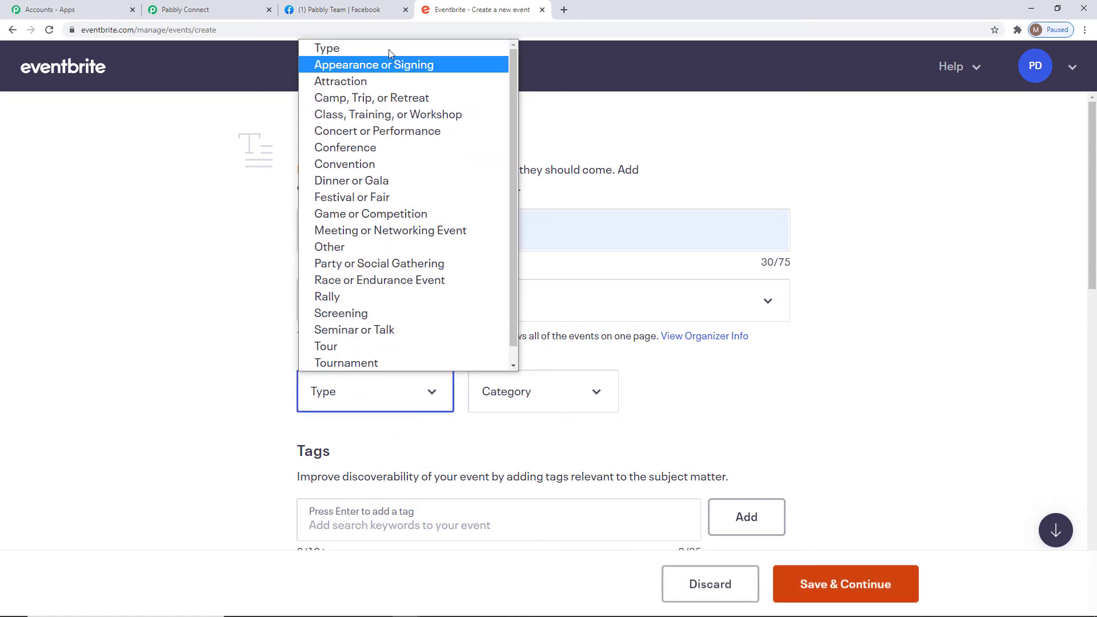
pyautogui.click(372, 197)
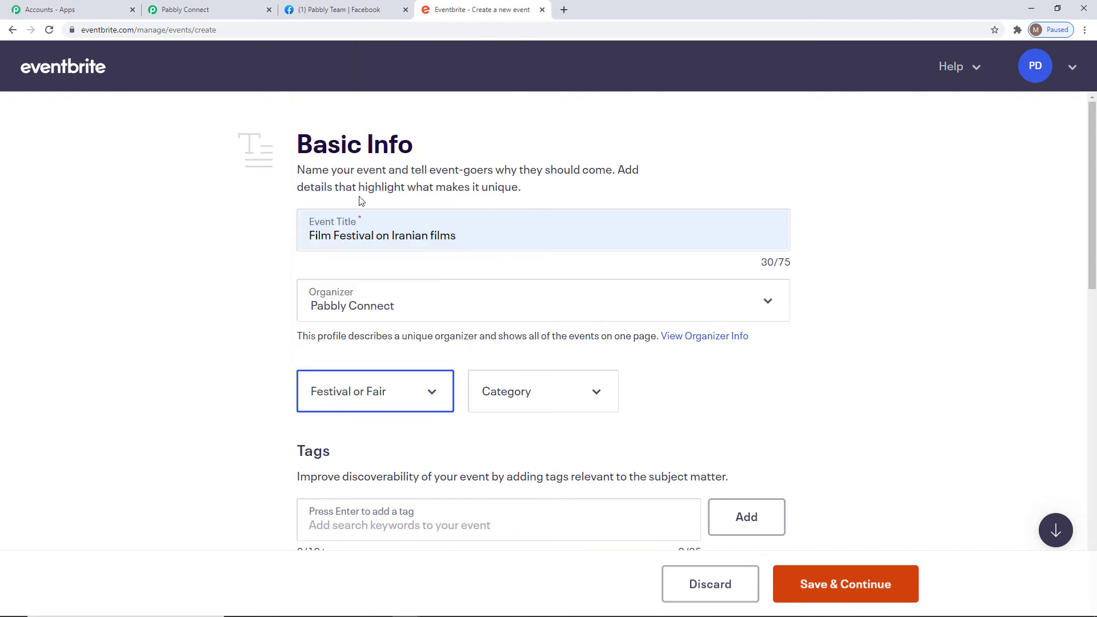
pyautogui.click(499, 388)
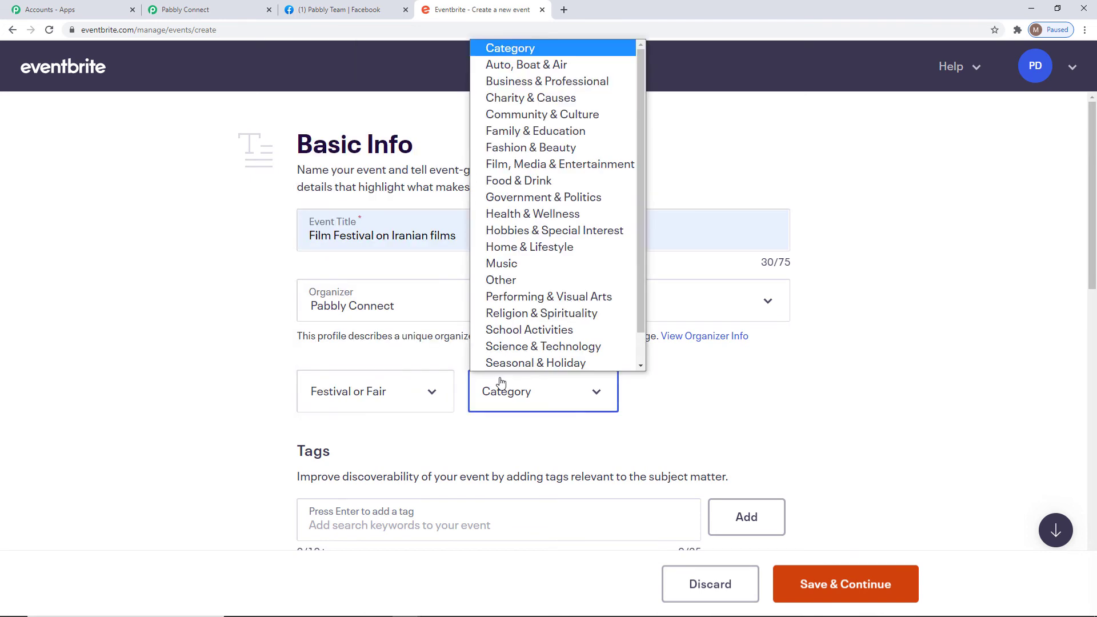
pyautogui.click(565, 164)
pyautogui.click(712, 388)
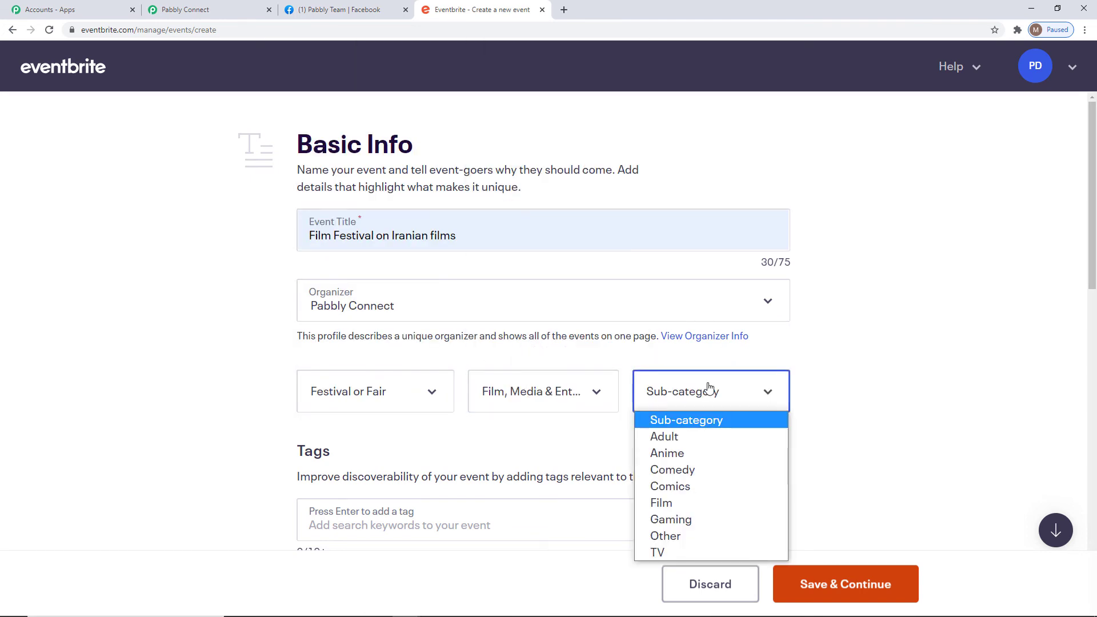
pyautogui.click(674, 502)
# Step: Make it an online event and set its start to 03/12/2021 at 10:00 AM
pyautogui.scroll(-7, 925, 414)
pyautogui.scroll(-2, 686, 343)
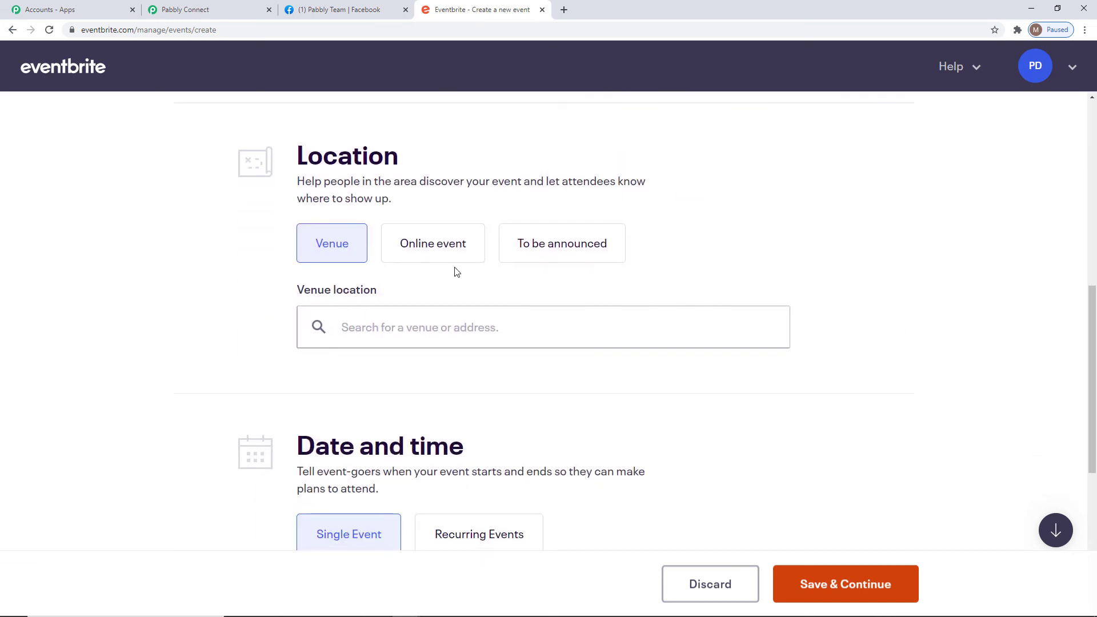
pyautogui.scroll(-4, 786, 299)
pyautogui.scroll(-2, 861, 347)
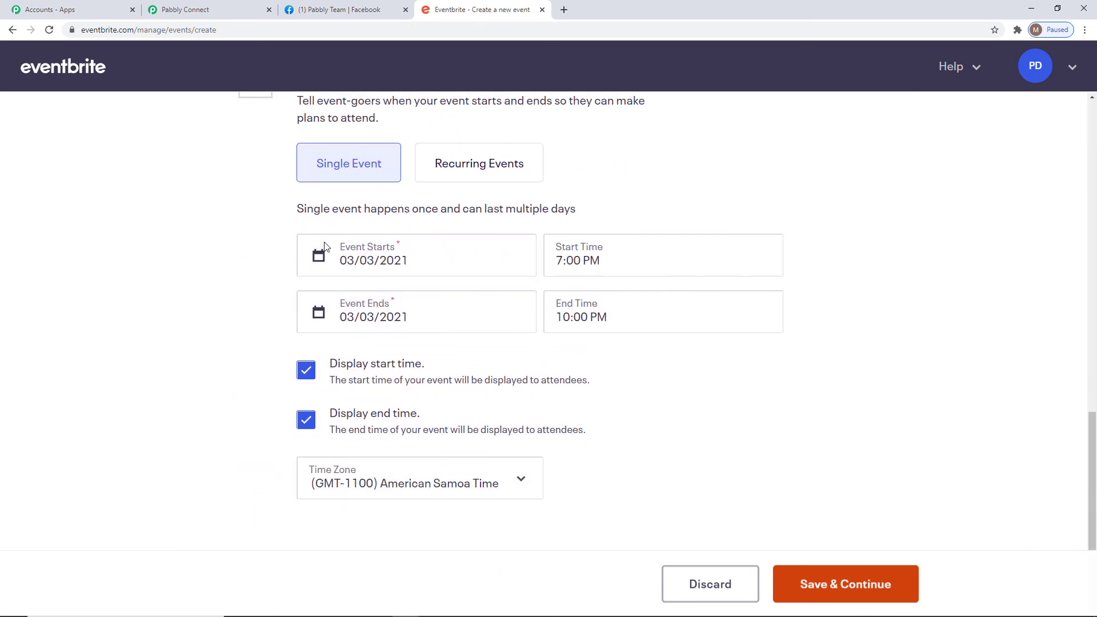
pyautogui.click(326, 248)
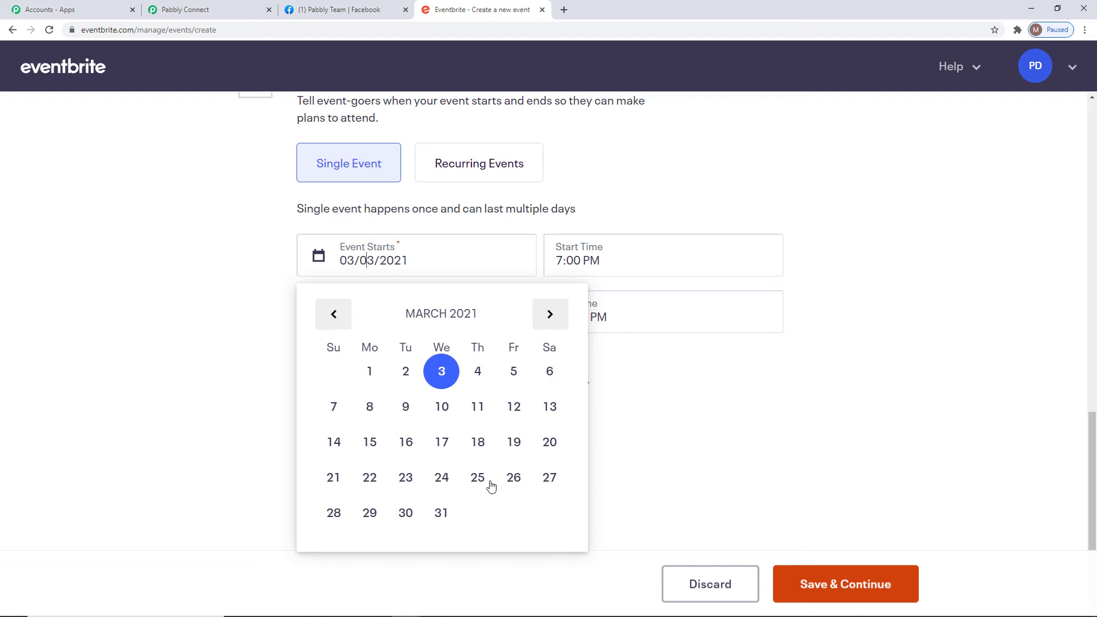
pyautogui.click(513, 406)
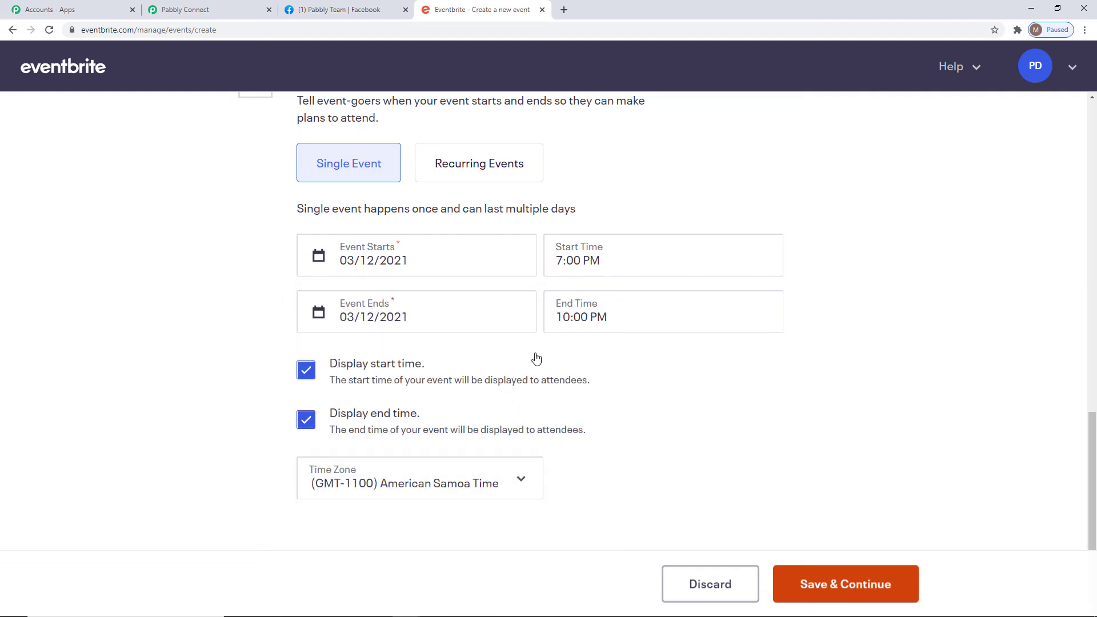
pyautogui.click(601, 267)
pyautogui.scroll(10, 657, 382)
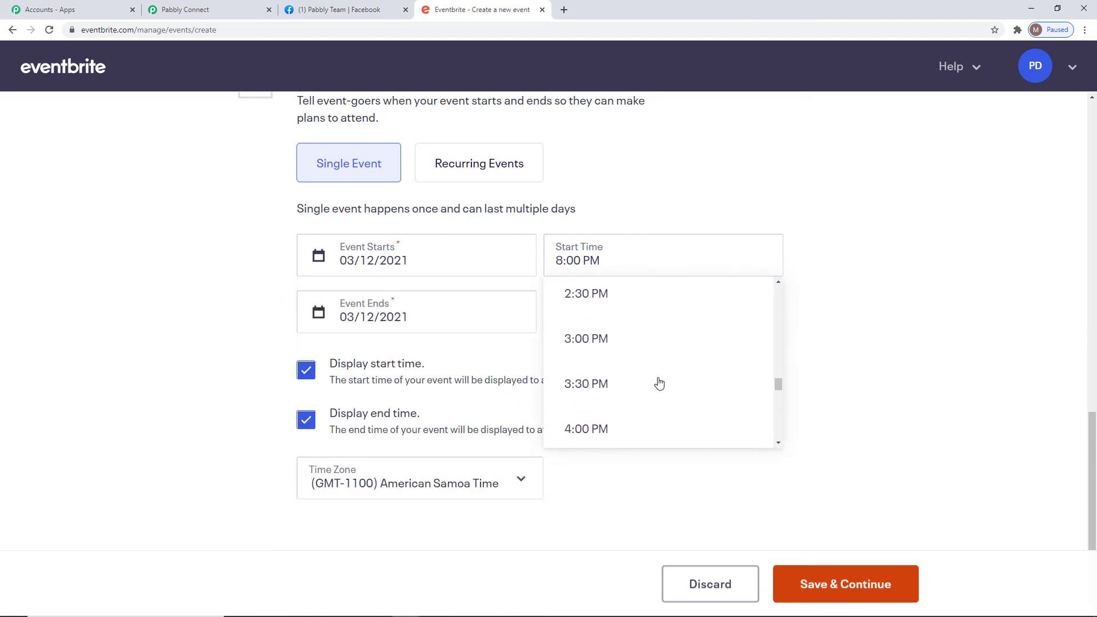
pyautogui.scroll(4, 657, 384)
pyautogui.click(627, 357)
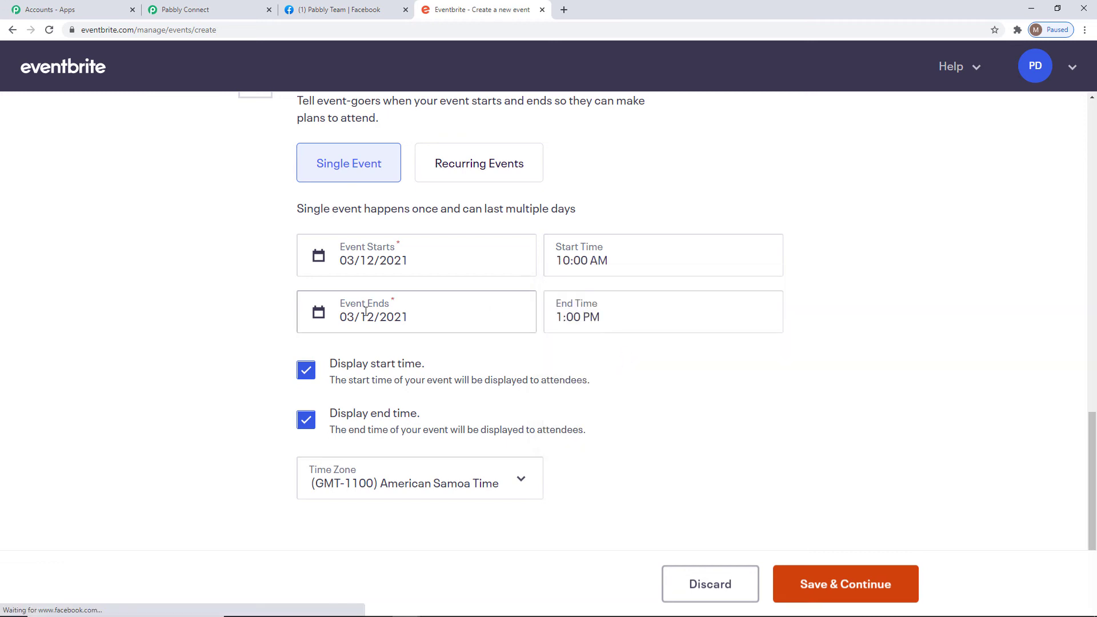
# Step: Set the event's end to 03/14/2021 at 5:00 PM
pyautogui.click(362, 320)
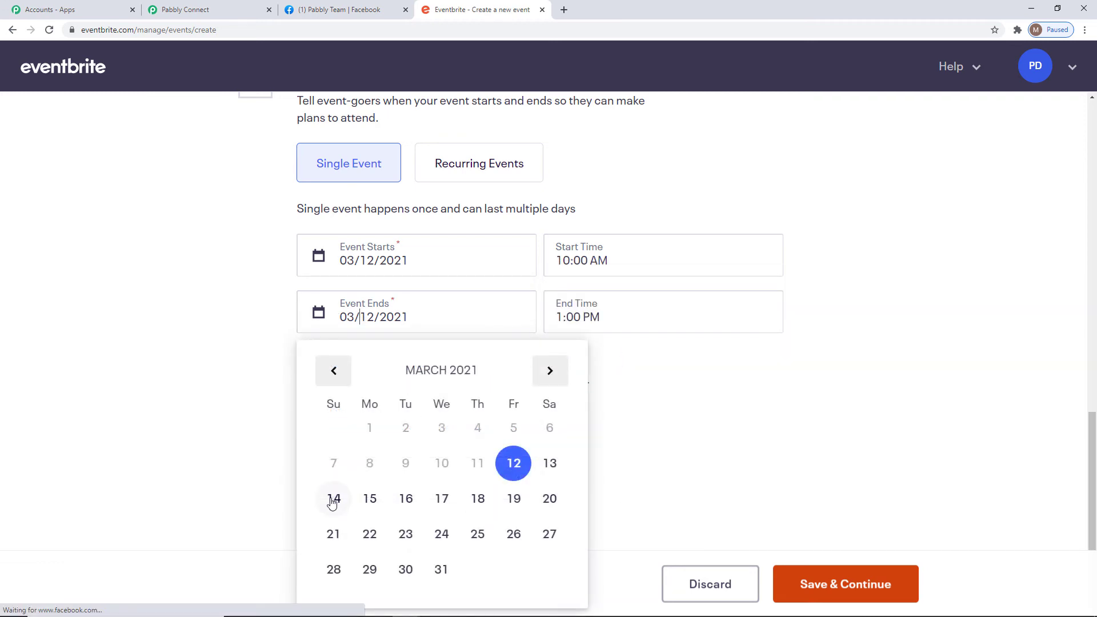
pyautogui.click(333, 499)
pyautogui.click(588, 316)
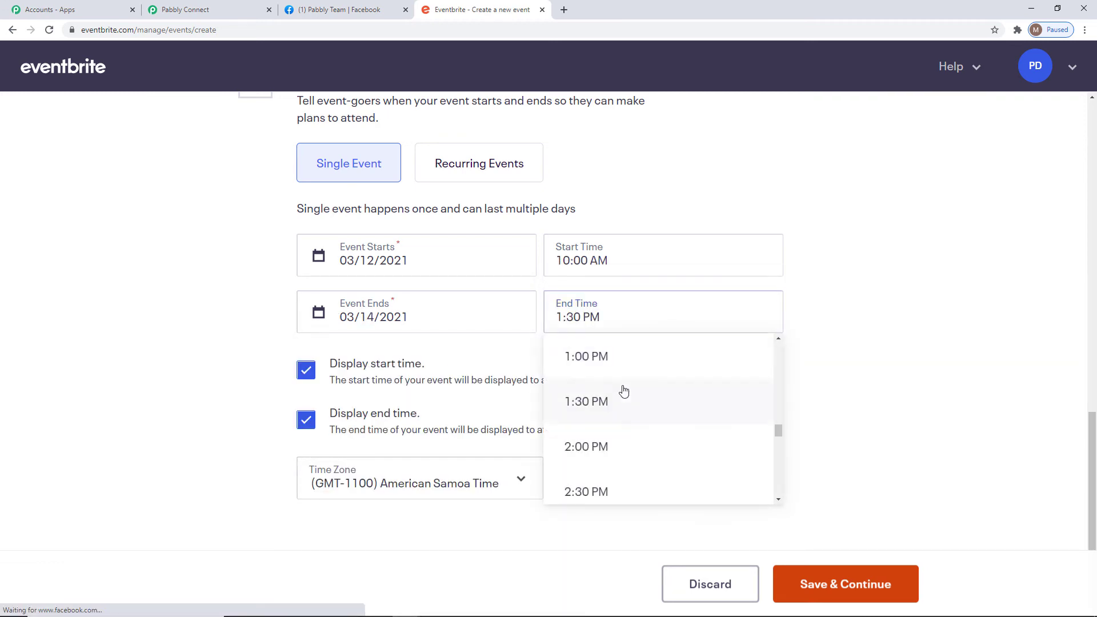
pyautogui.scroll(-1, 640, 435)
pyautogui.scroll(-3, 638, 435)
pyautogui.click(617, 444)
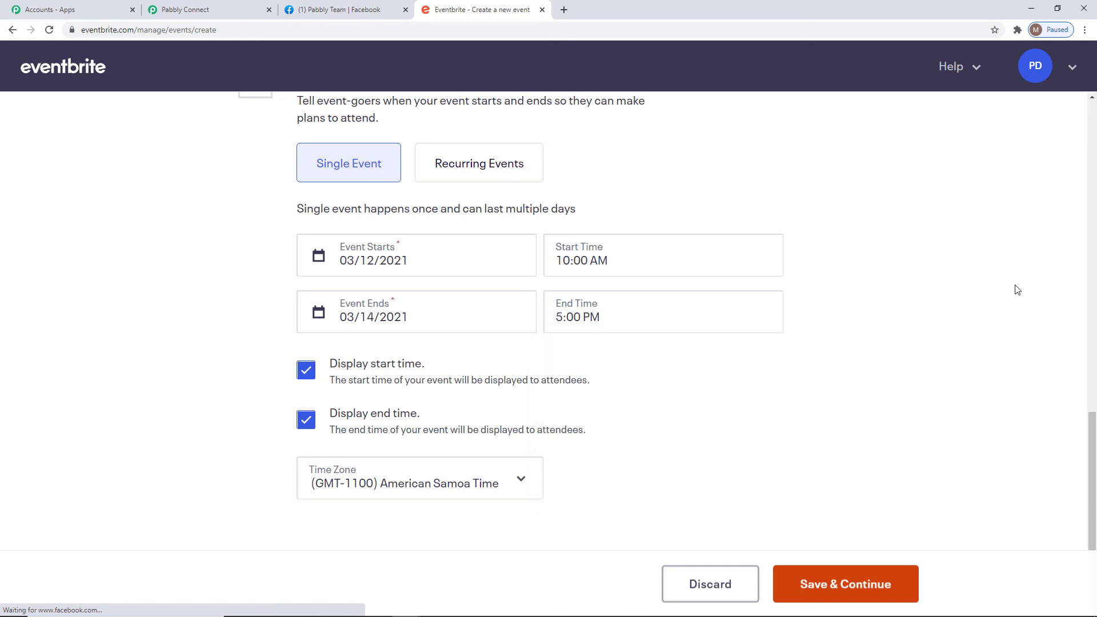
# Step: Set the event's time zone to (GMT+0530) India Time and save the basic info
pyautogui.click(445, 483)
pyautogui.scroll(-15, 447, 273)
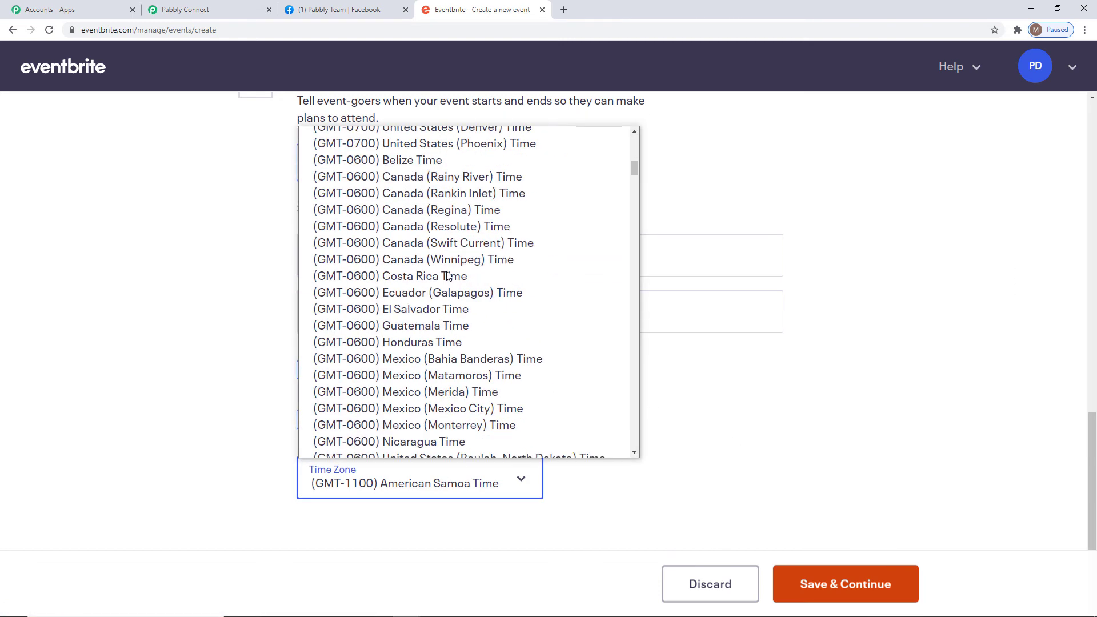
pyautogui.scroll(-20, 447, 275)
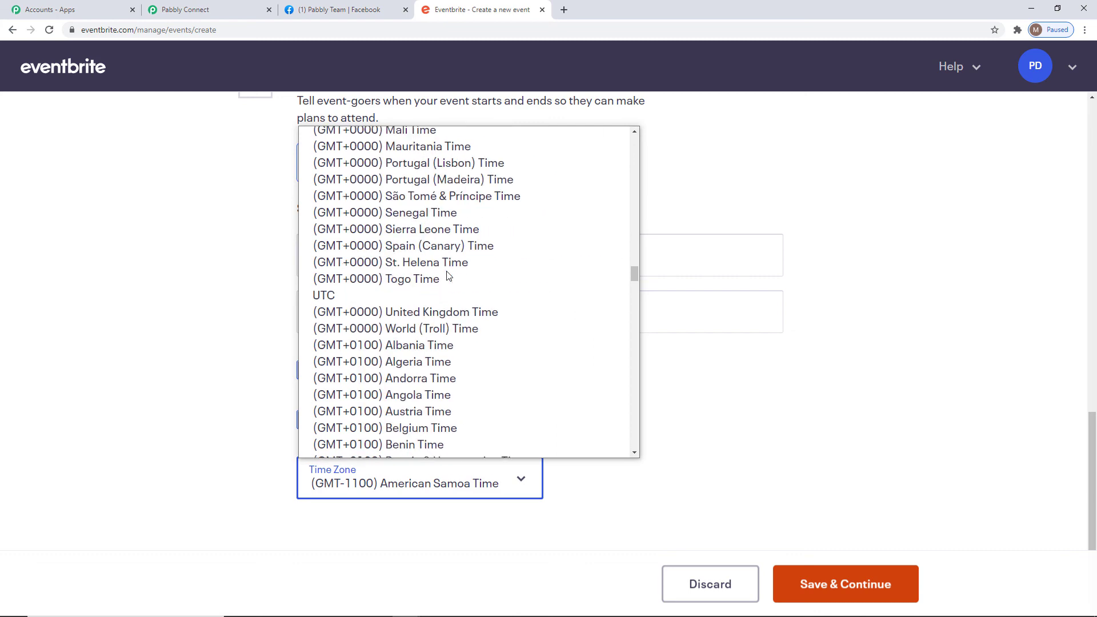
pyautogui.scroll(-20, 448, 275)
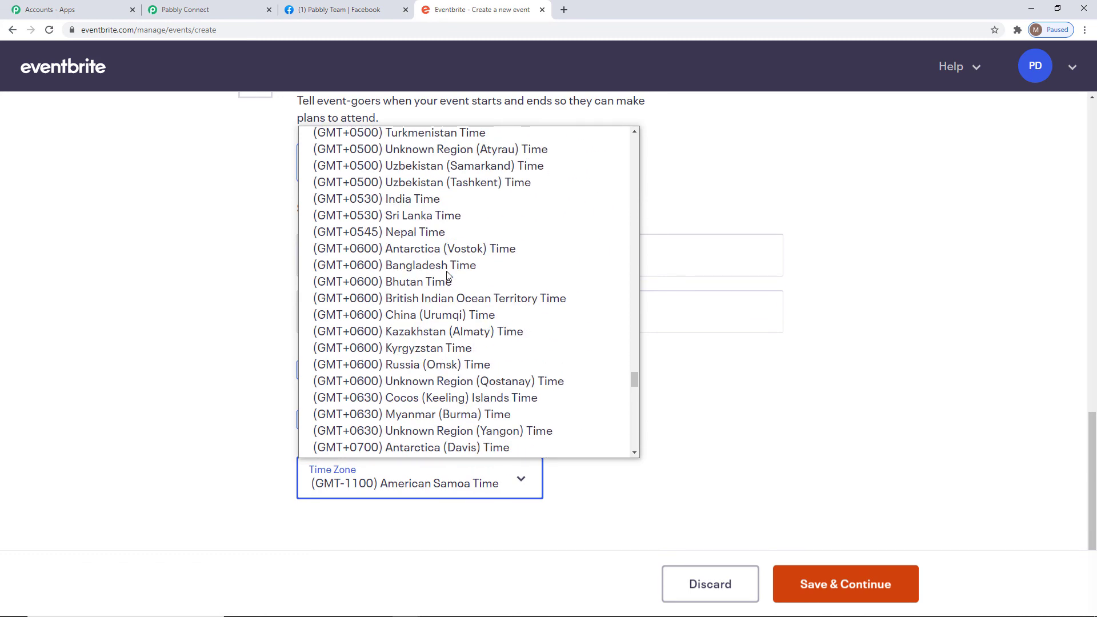
pyautogui.click(395, 200)
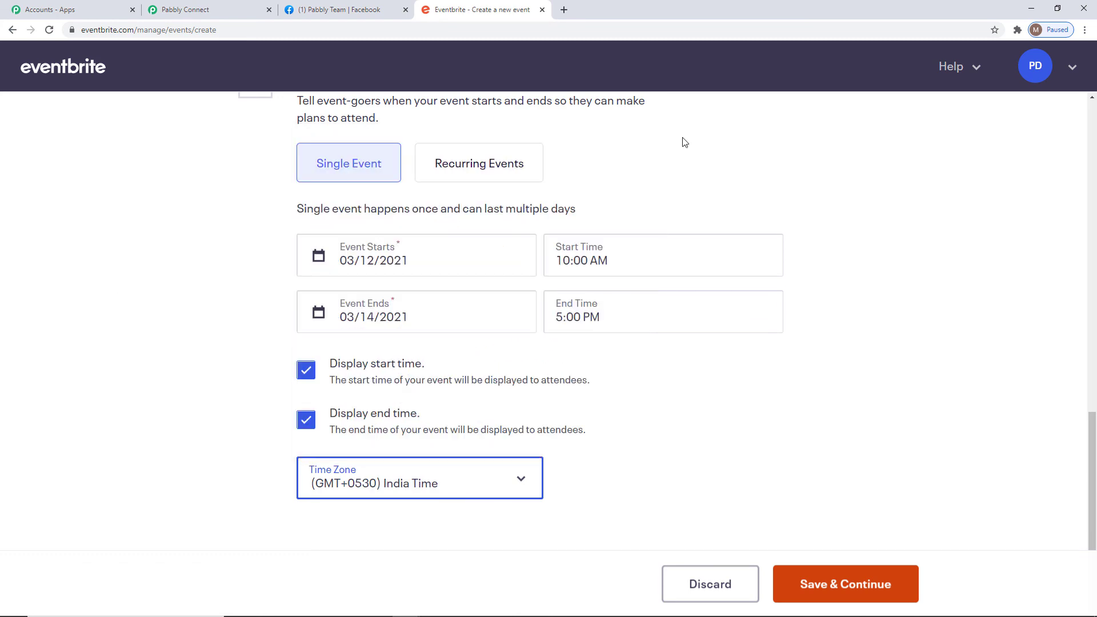
pyautogui.click(795, 588)
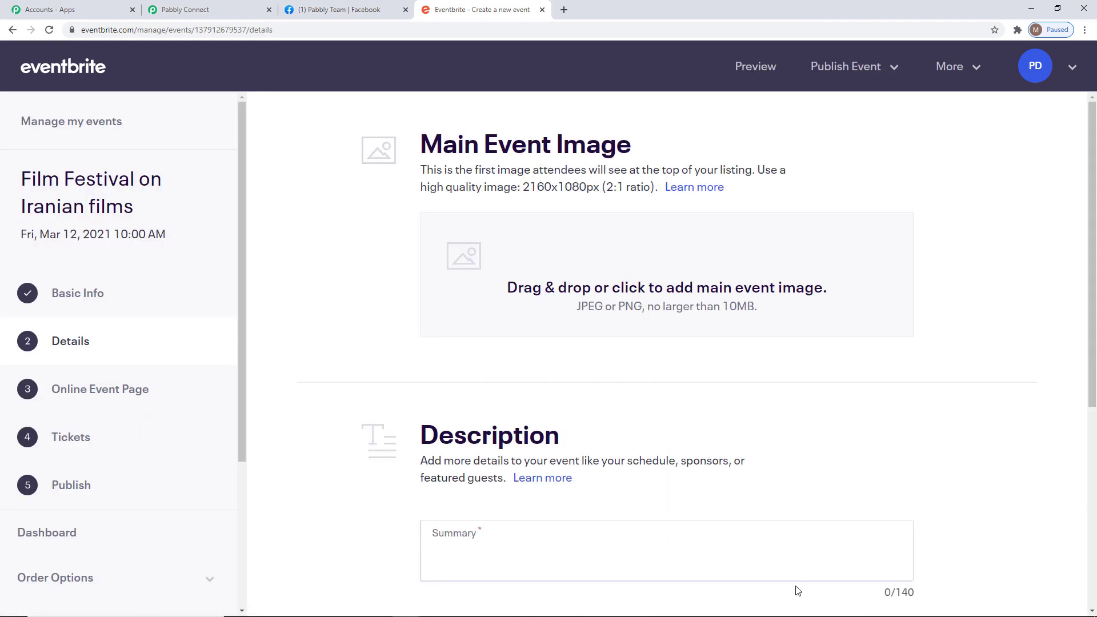
# Step: Try to publish the film festival event directly from its details page
pyautogui.click(811, 67)
pyautogui.click(763, 133)
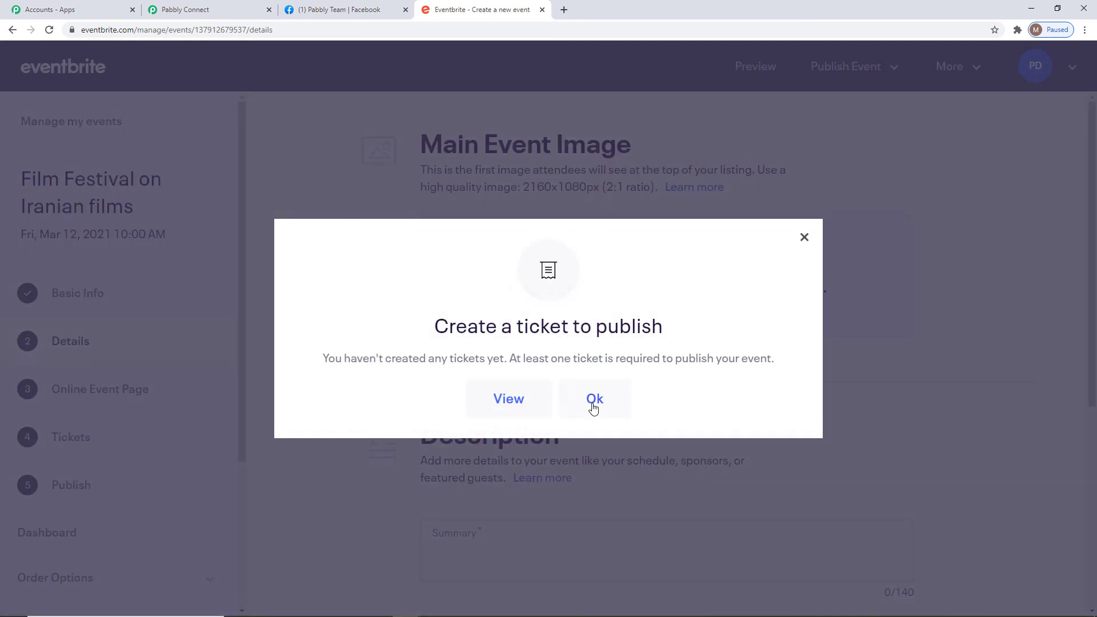
pyautogui.click(593, 404)
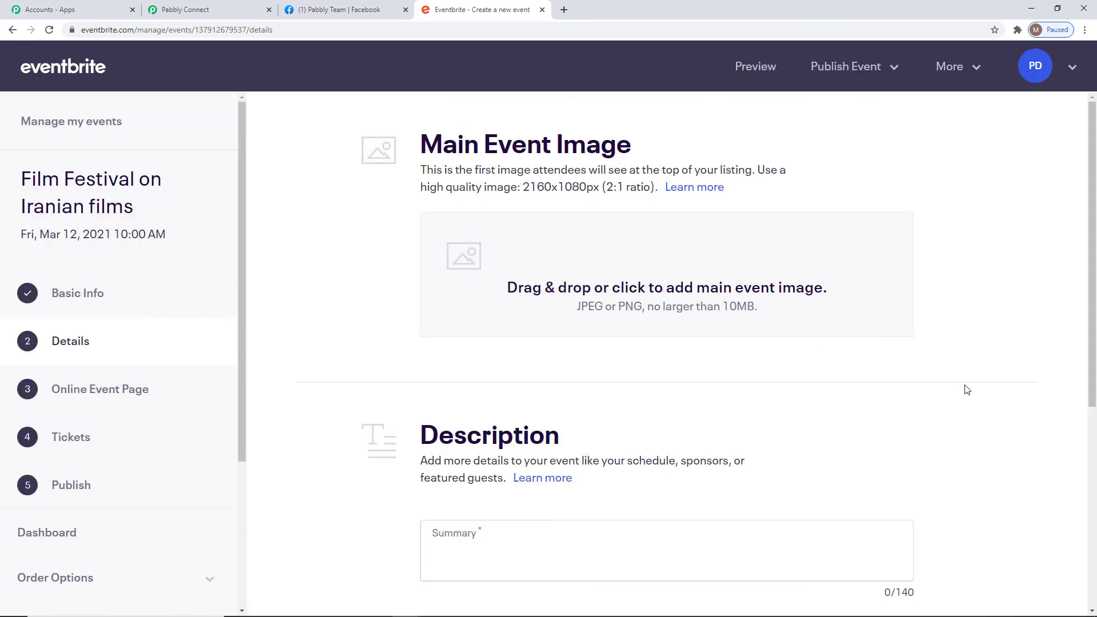
# Step: Enter the event summary "This film festival will focus on different genres of films." and save the details
pyautogui.scroll(-4, 965, 387)
pyautogui.click(509, 324)
pyautogui.write('This film fe')
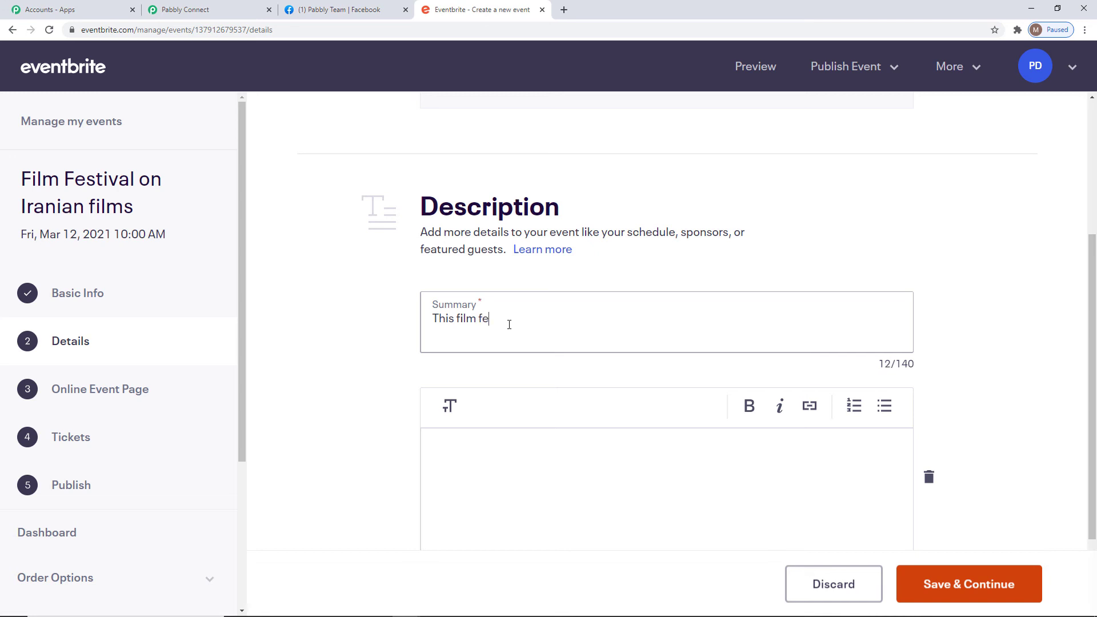
pyautogui.write('stival will focus on d')
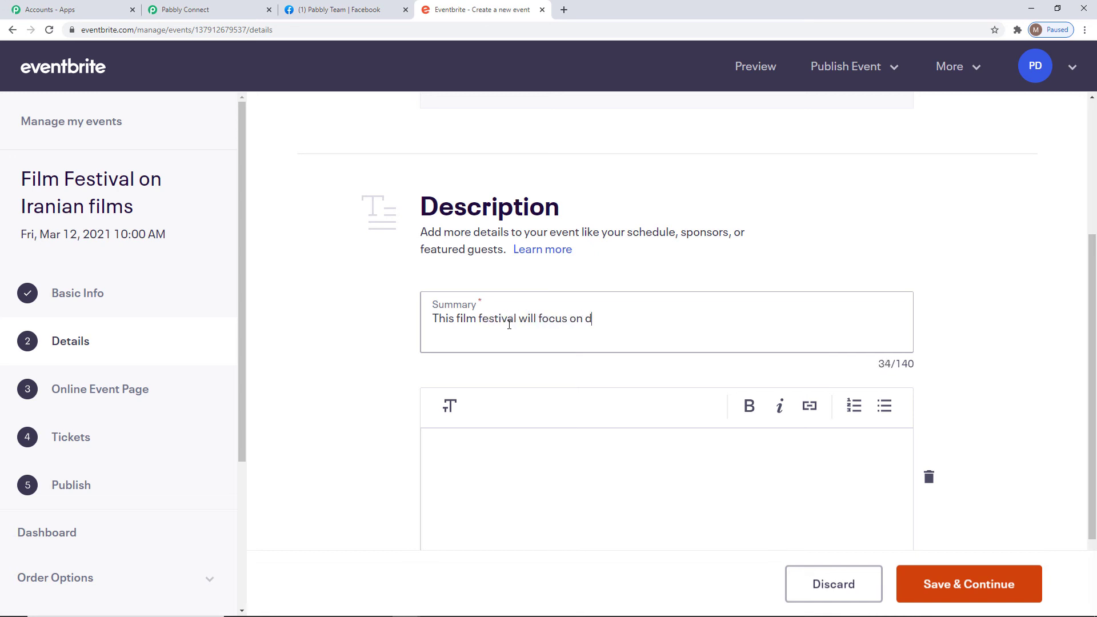
pyautogui.write('ifferent genres of films.')
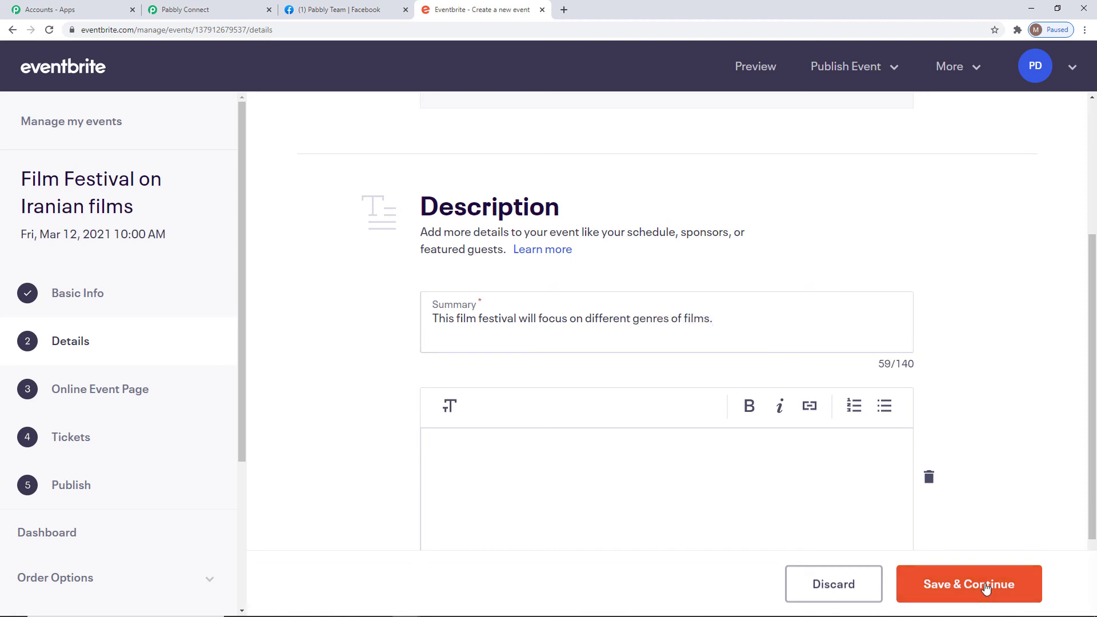
pyautogui.click(988, 586)
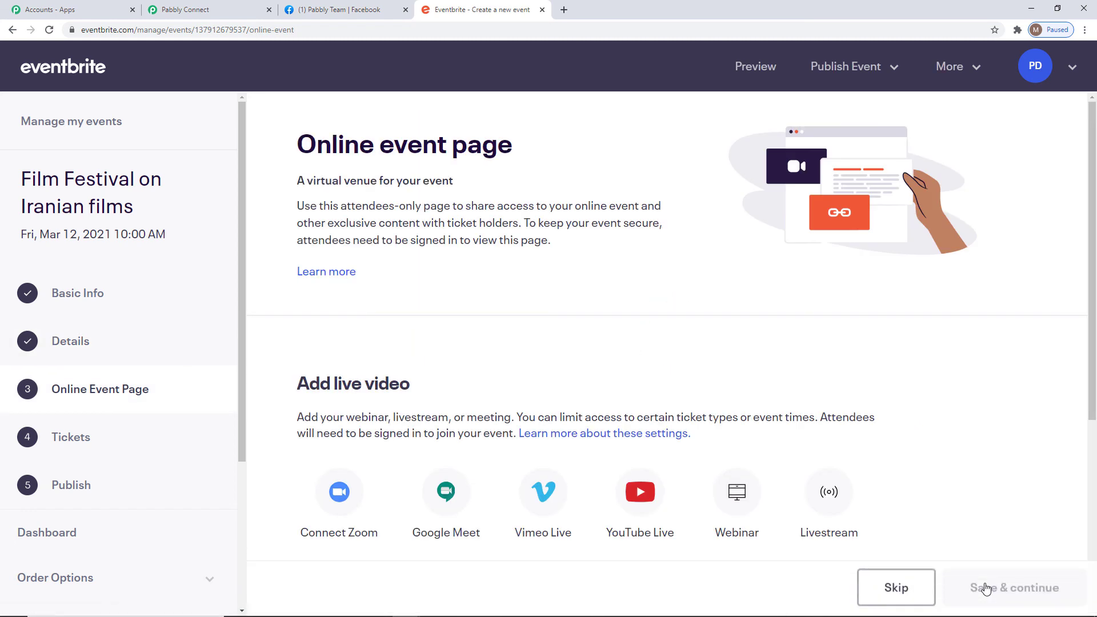
# Step: Skip the online event page setup and add a free General Admission ticket with a quantity of 400
pyautogui.click(862, 583)
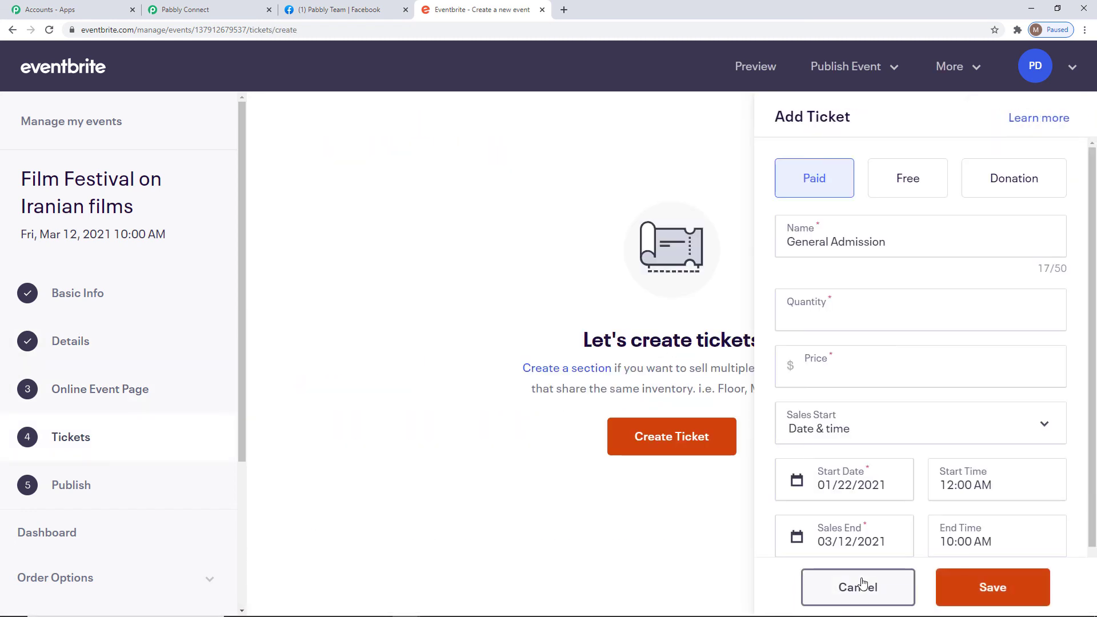
pyautogui.click(907, 180)
pyautogui.click(863, 320)
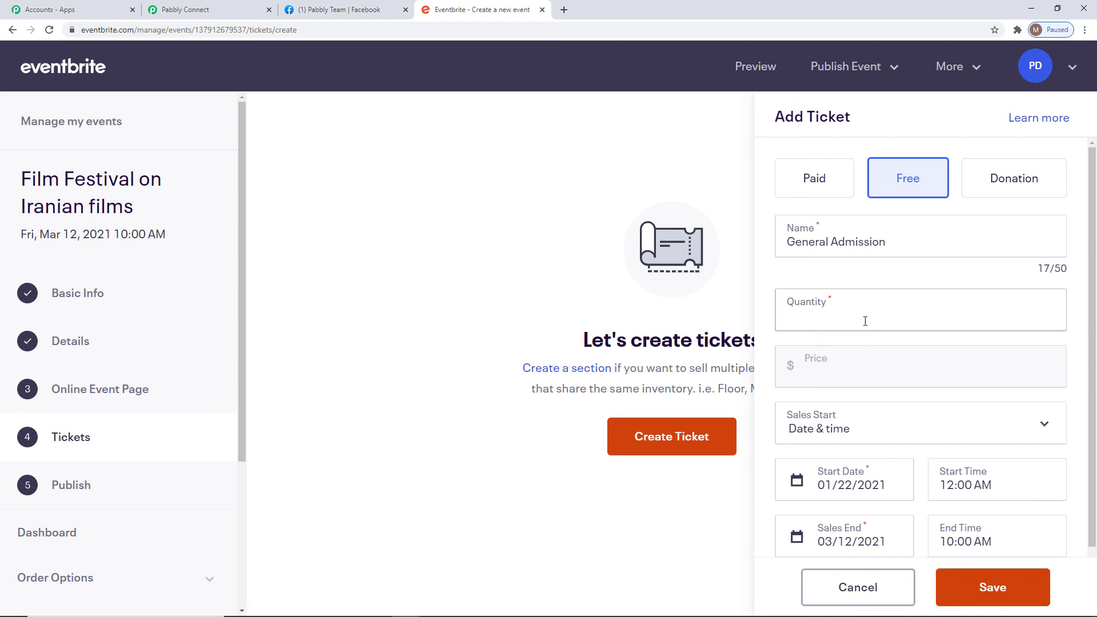
pyautogui.write('400')
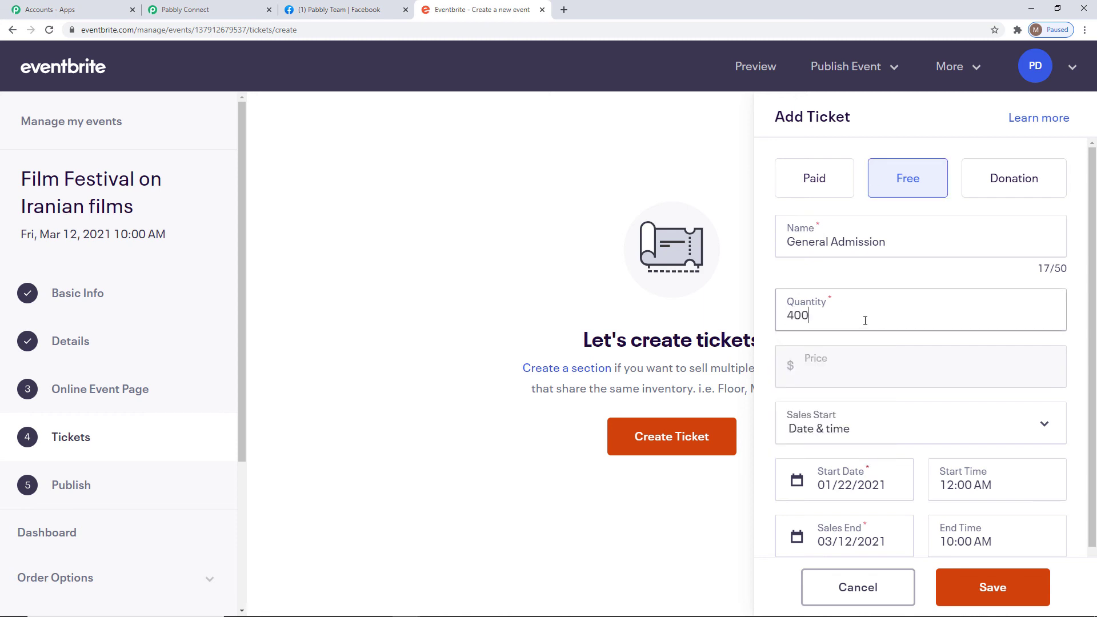
pyautogui.click(975, 588)
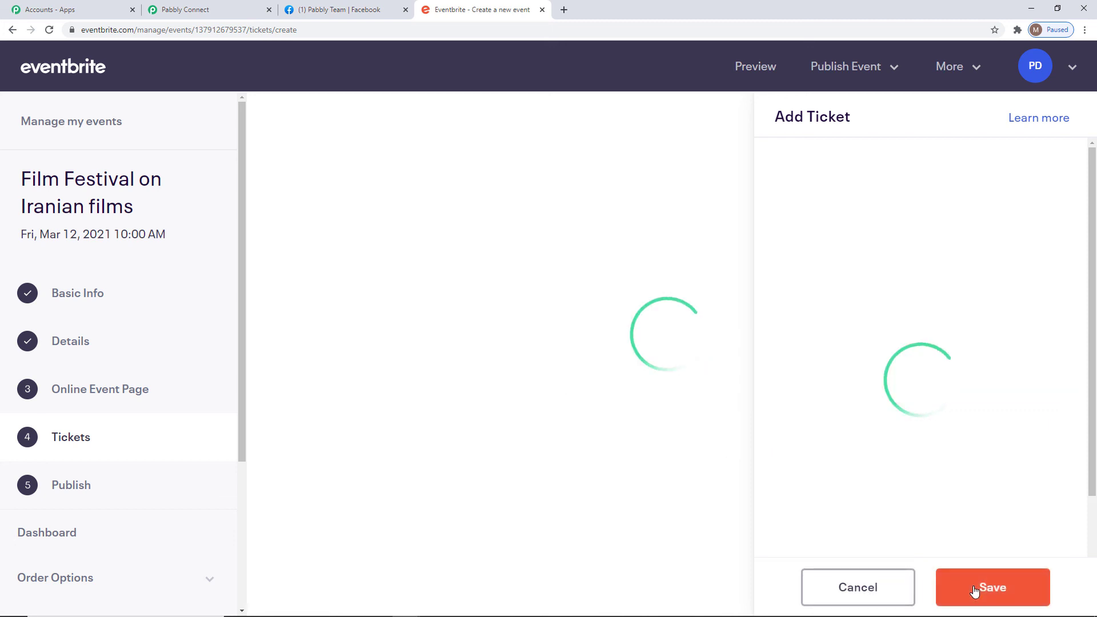
# Step: Publish the film festival event and switch back to the Pabbly Team Facebook page
pyautogui.click(975, 588)
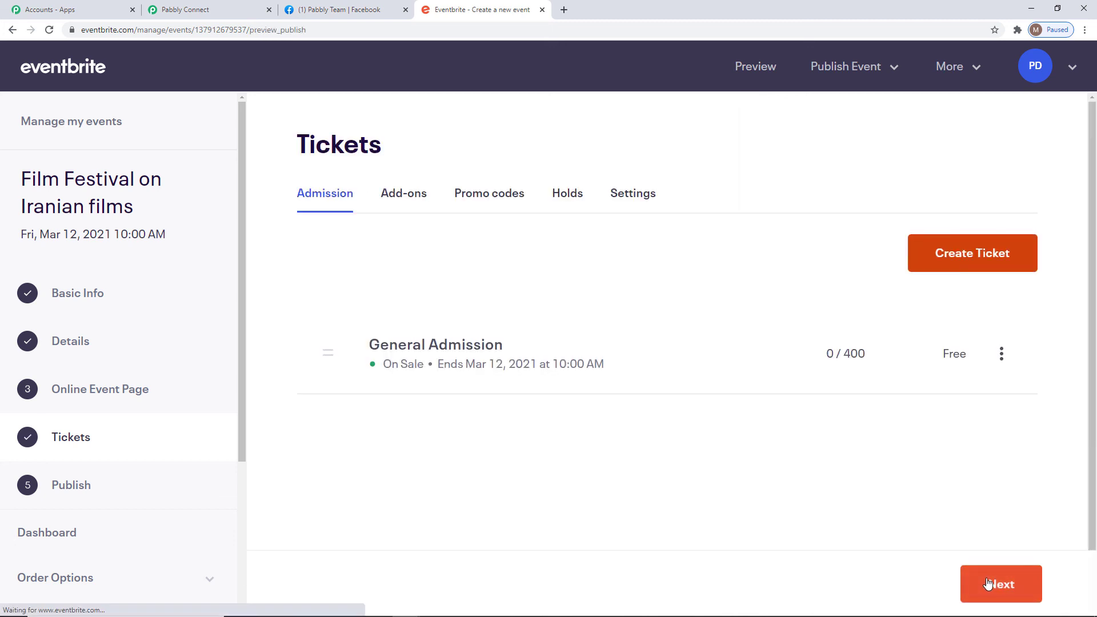
pyautogui.click(989, 584)
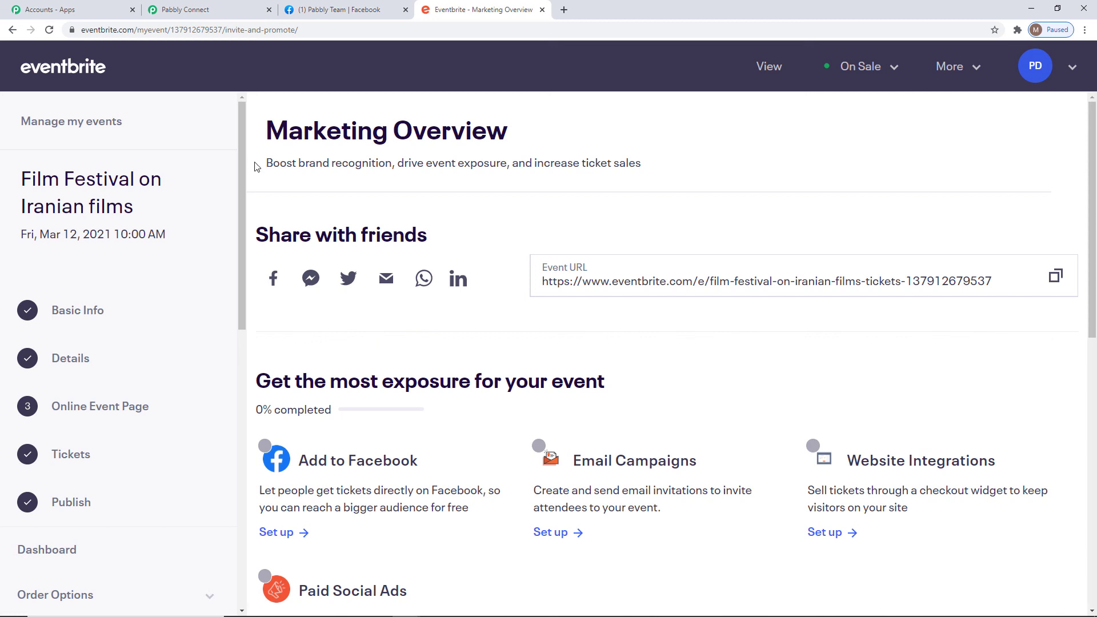
pyautogui.click(346, 12)
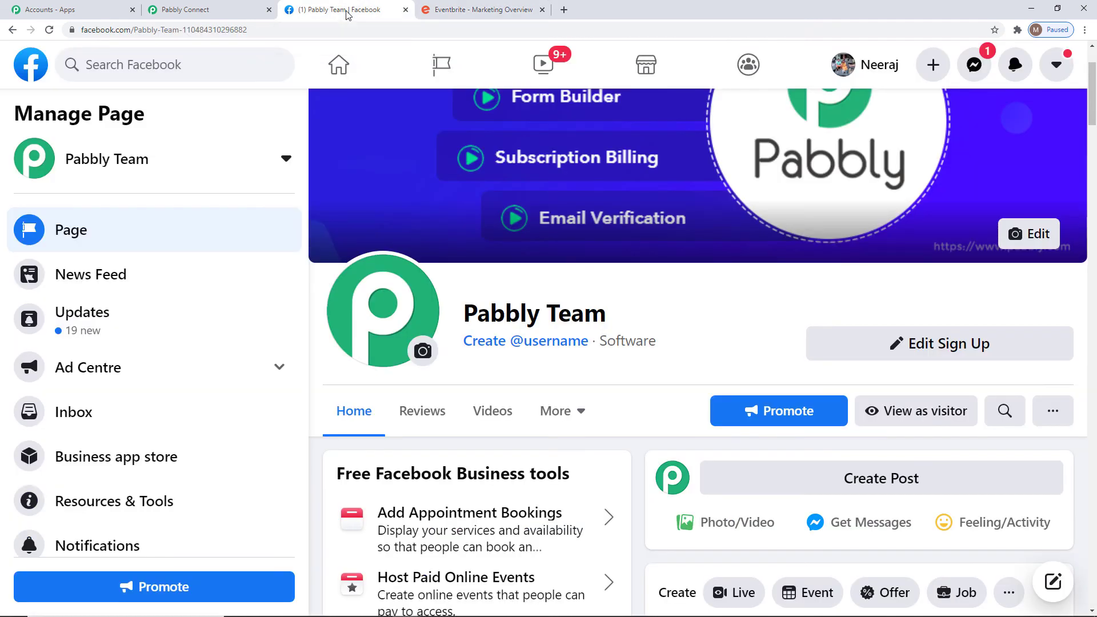
# Step: Reload the Pabbly Team Facebook page and check its newest post for the film festival event
pyautogui.click(49, 30)
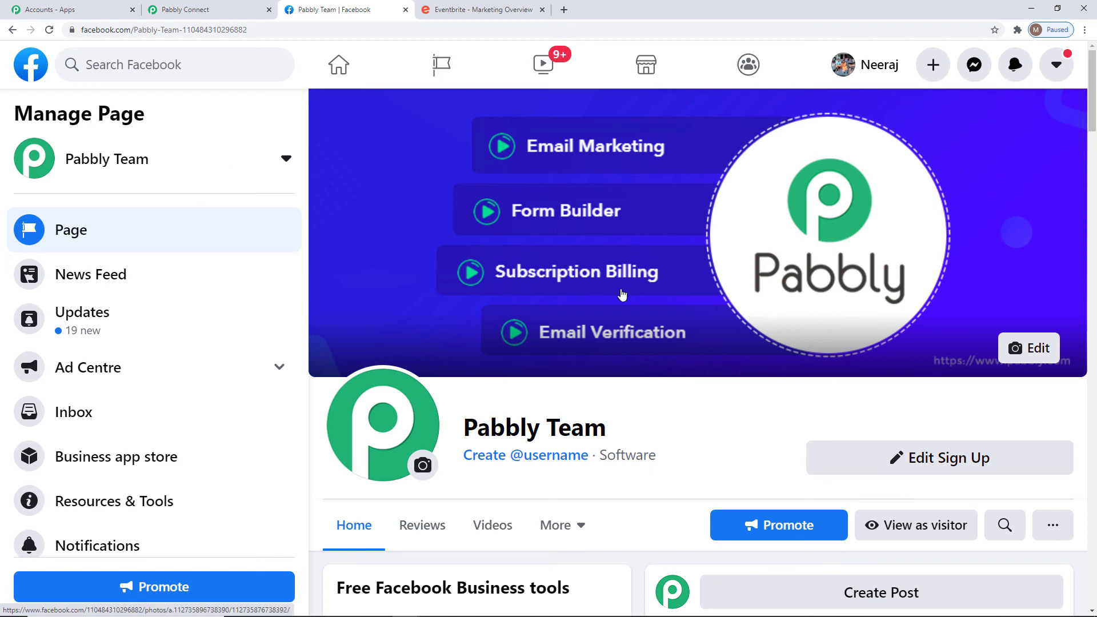
pyautogui.scroll(-3, 622, 310)
pyautogui.scroll(-6, 622, 311)
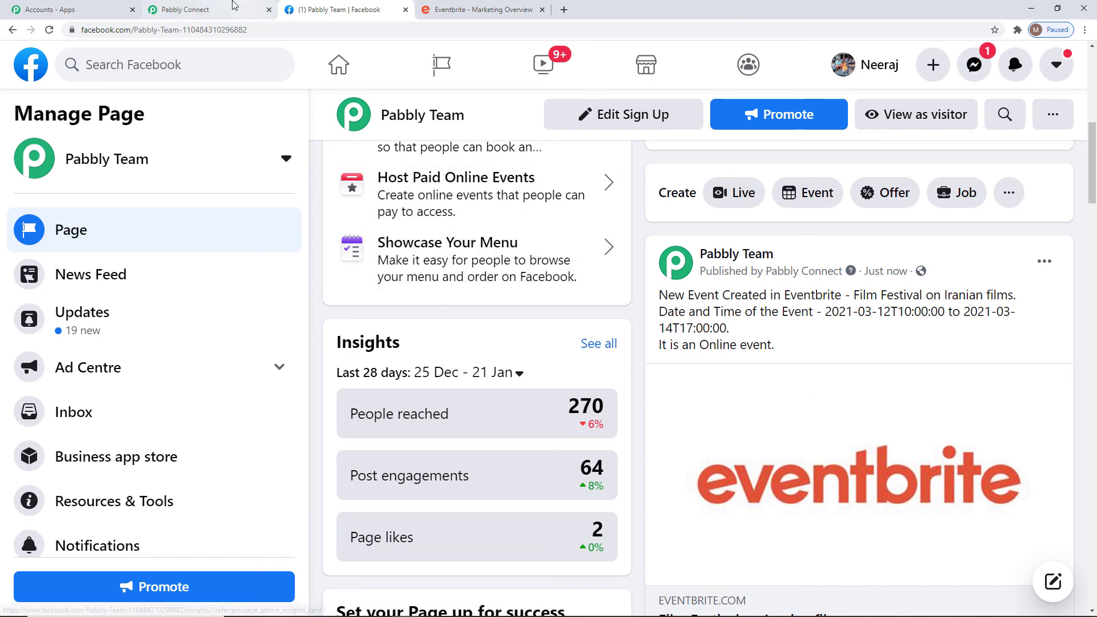
# Step: Switch back to the Pabbly Connect workflow, collapse its expanded steps, and review the sequence from the Eventbrite trigger to the Facebook Pages action
pyautogui.click(229, 10)
pyautogui.scroll(15, 894, 320)
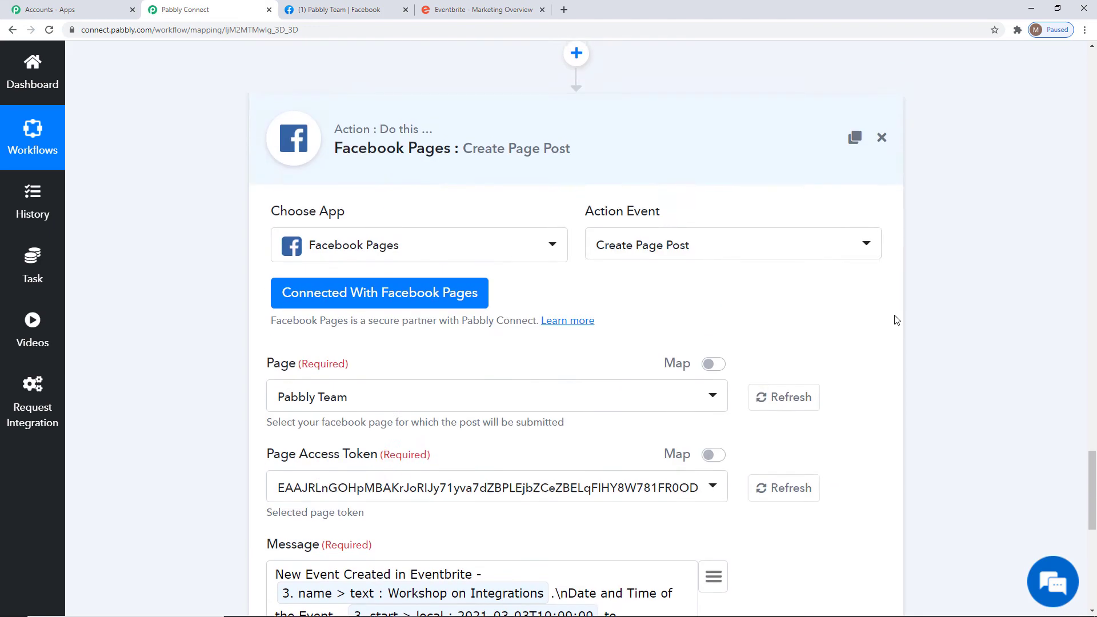
pyautogui.scroll(20, 1008, 260)
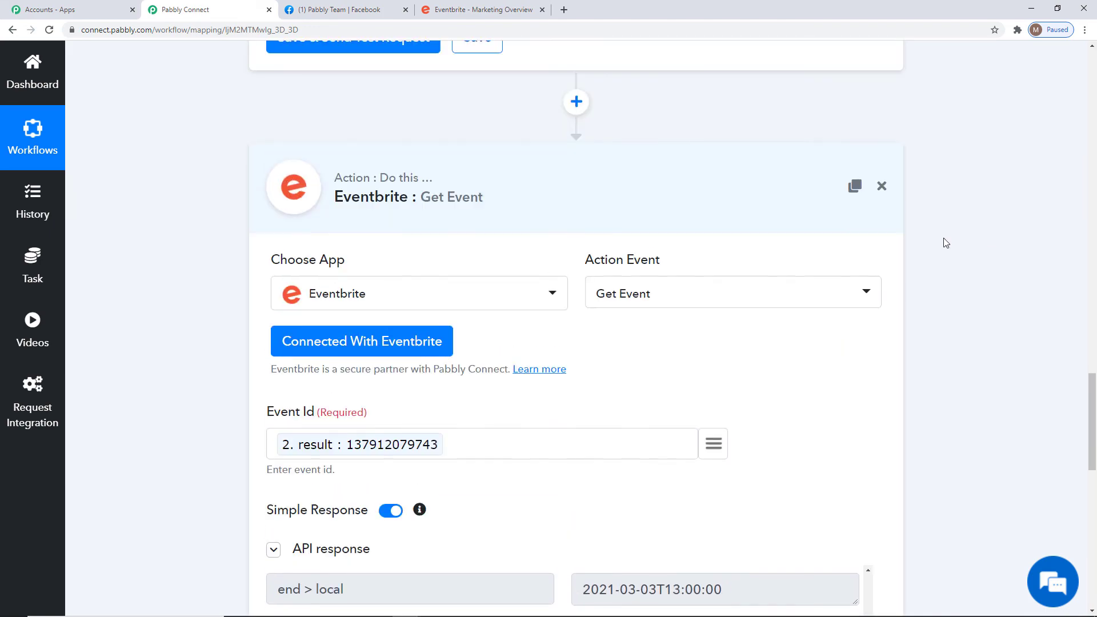
pyautogui.scroll(3, 1089, 294)
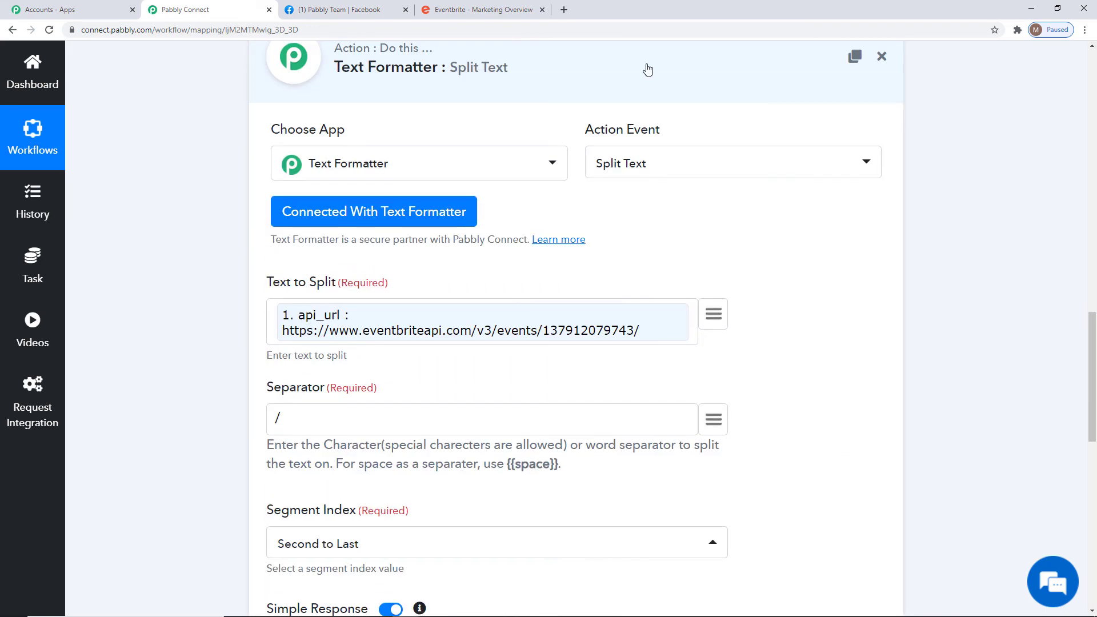
pyautogui.click(647, 69)
pyautogui.scroll(13, 948, 299)
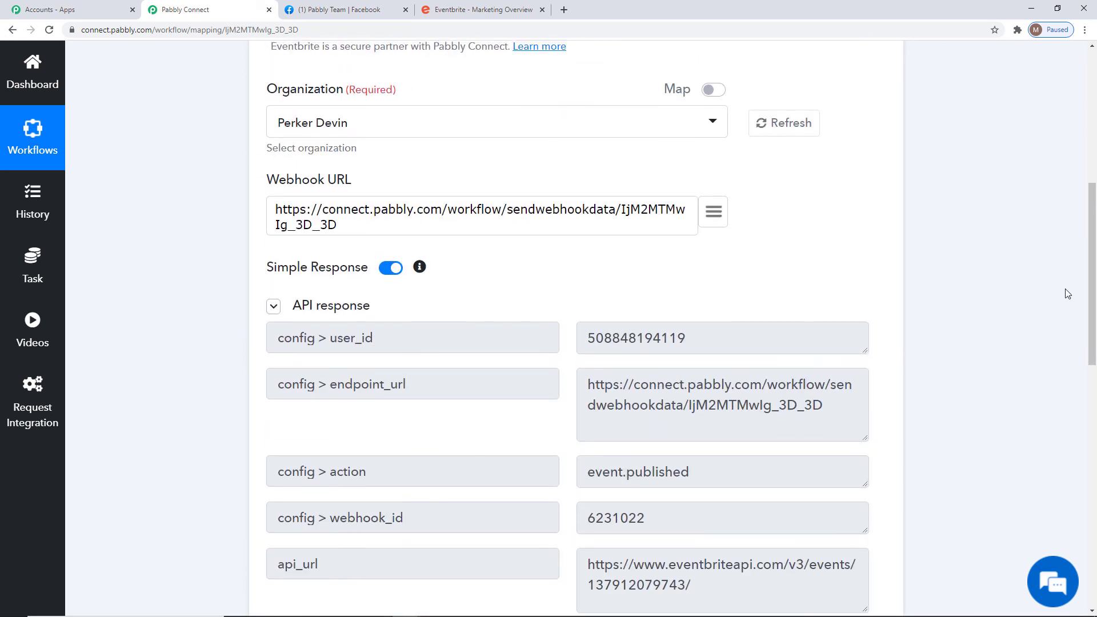
pyautogui.scroll(4, 739, 101)
pyautogui.click(739, 99)
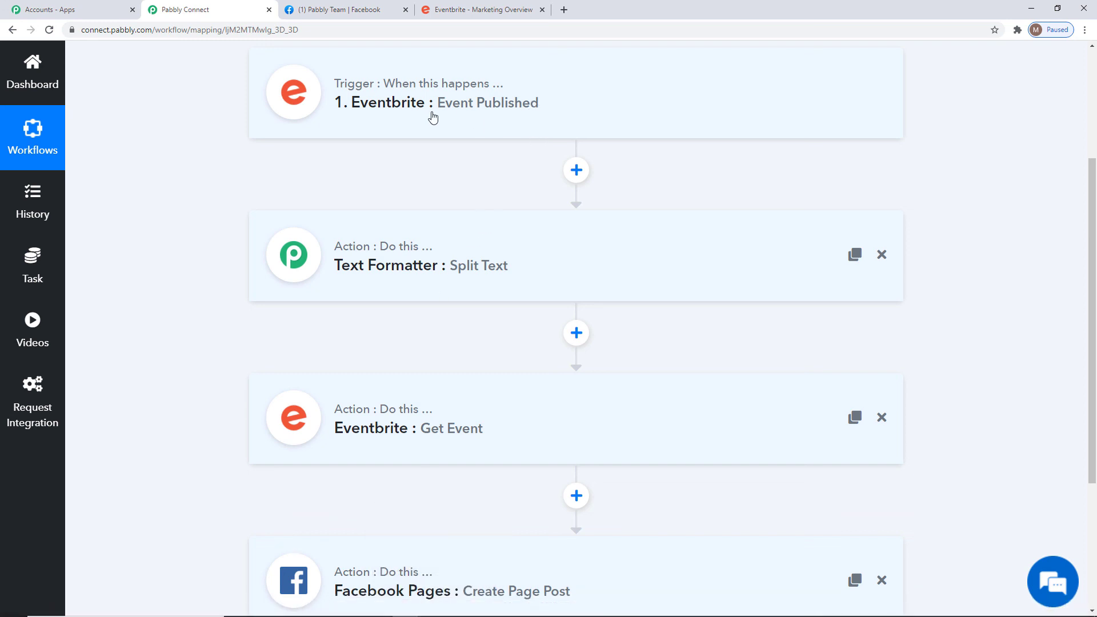
pyautogui.scroll(-2, 517, 108)
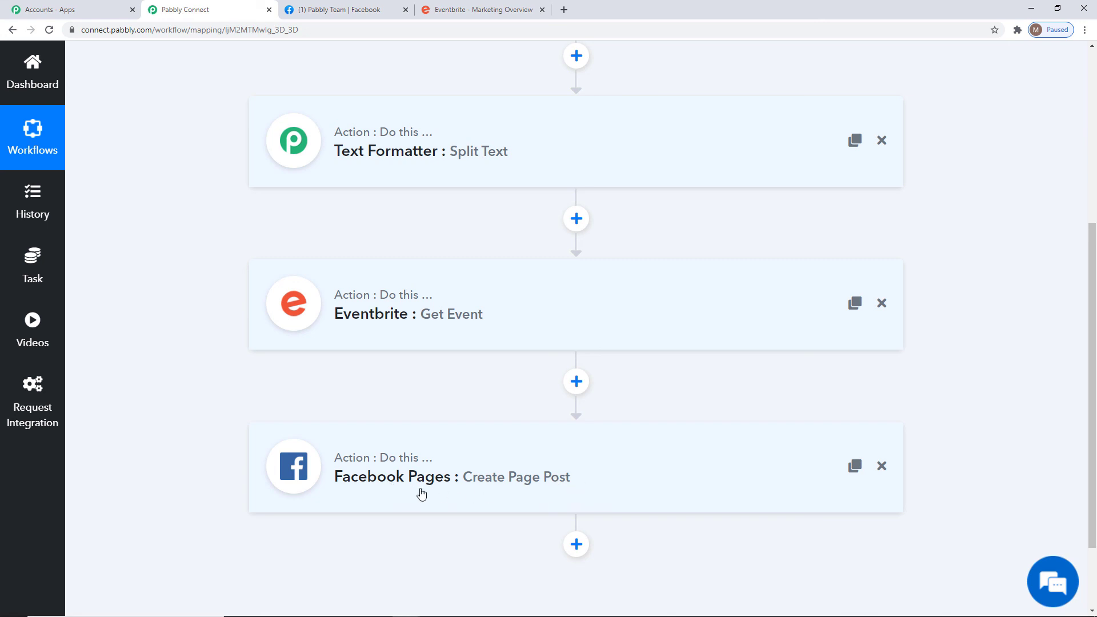
pyautogui.scroll(5, 994, 387)
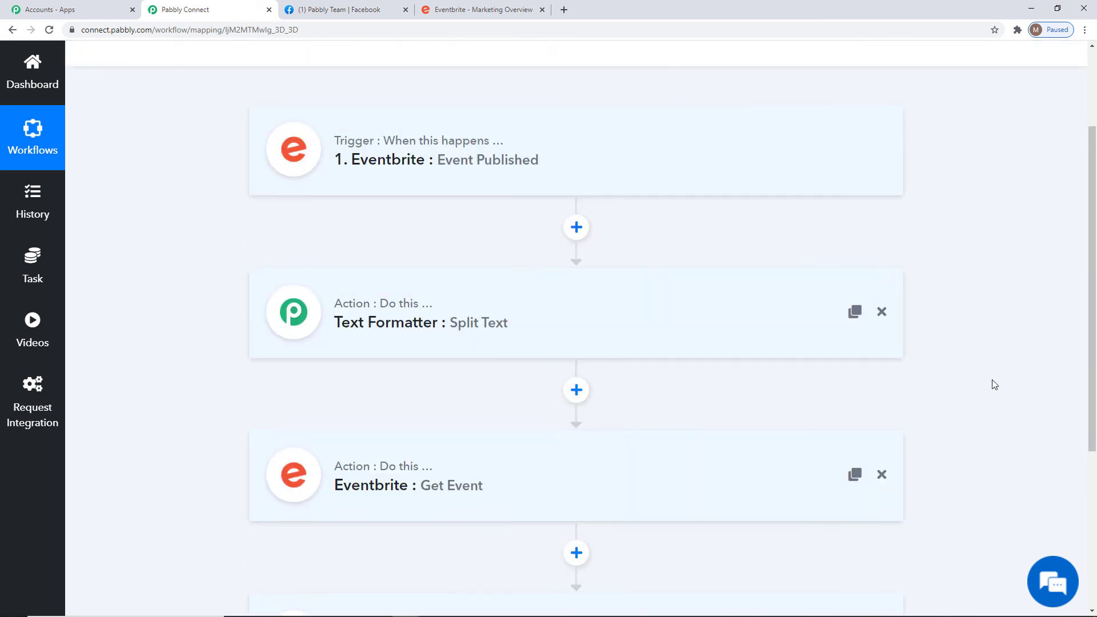